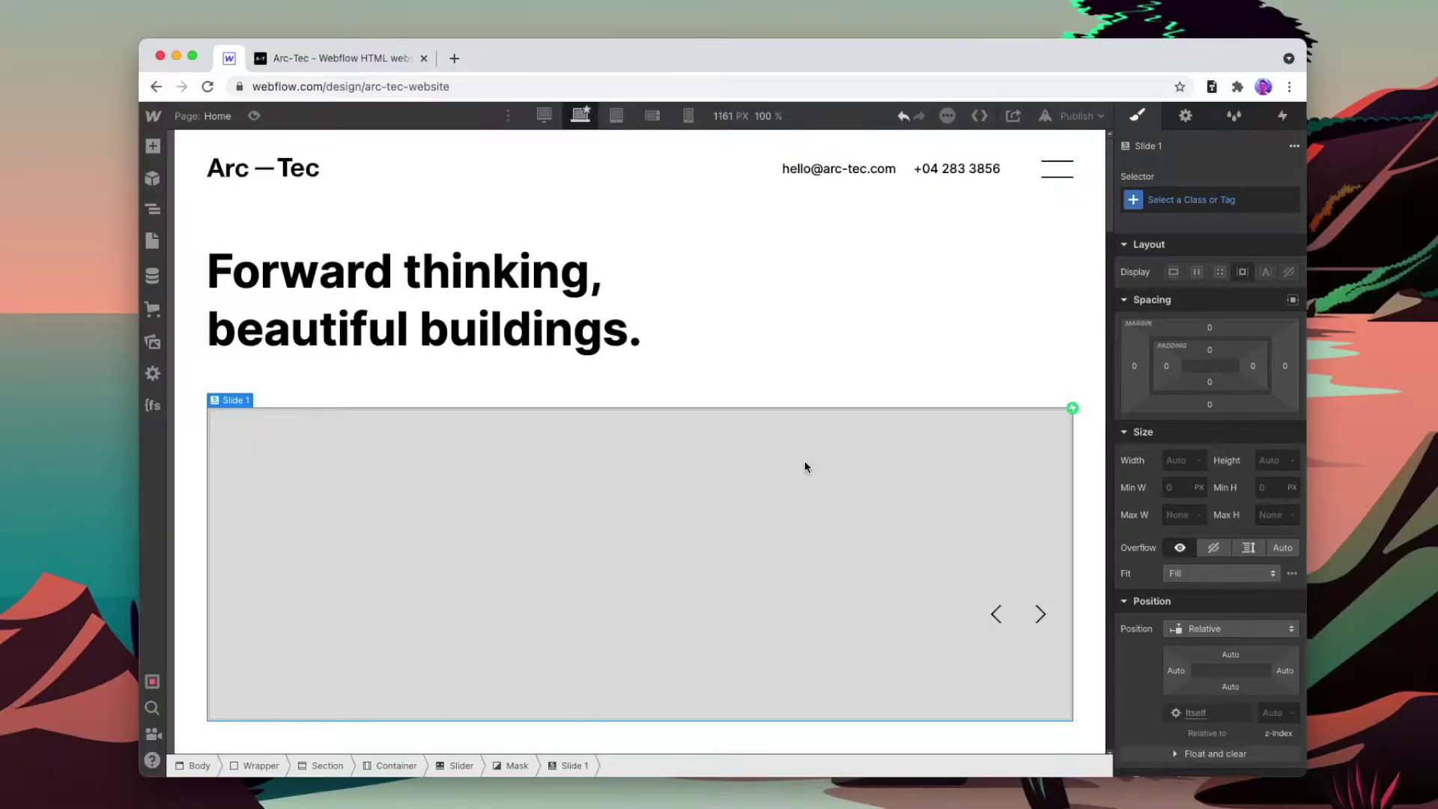
# Add Slides 2 and 3 to the hero slider and paste the copied collection list into Slide 3
pyautogui.click(806, 466)
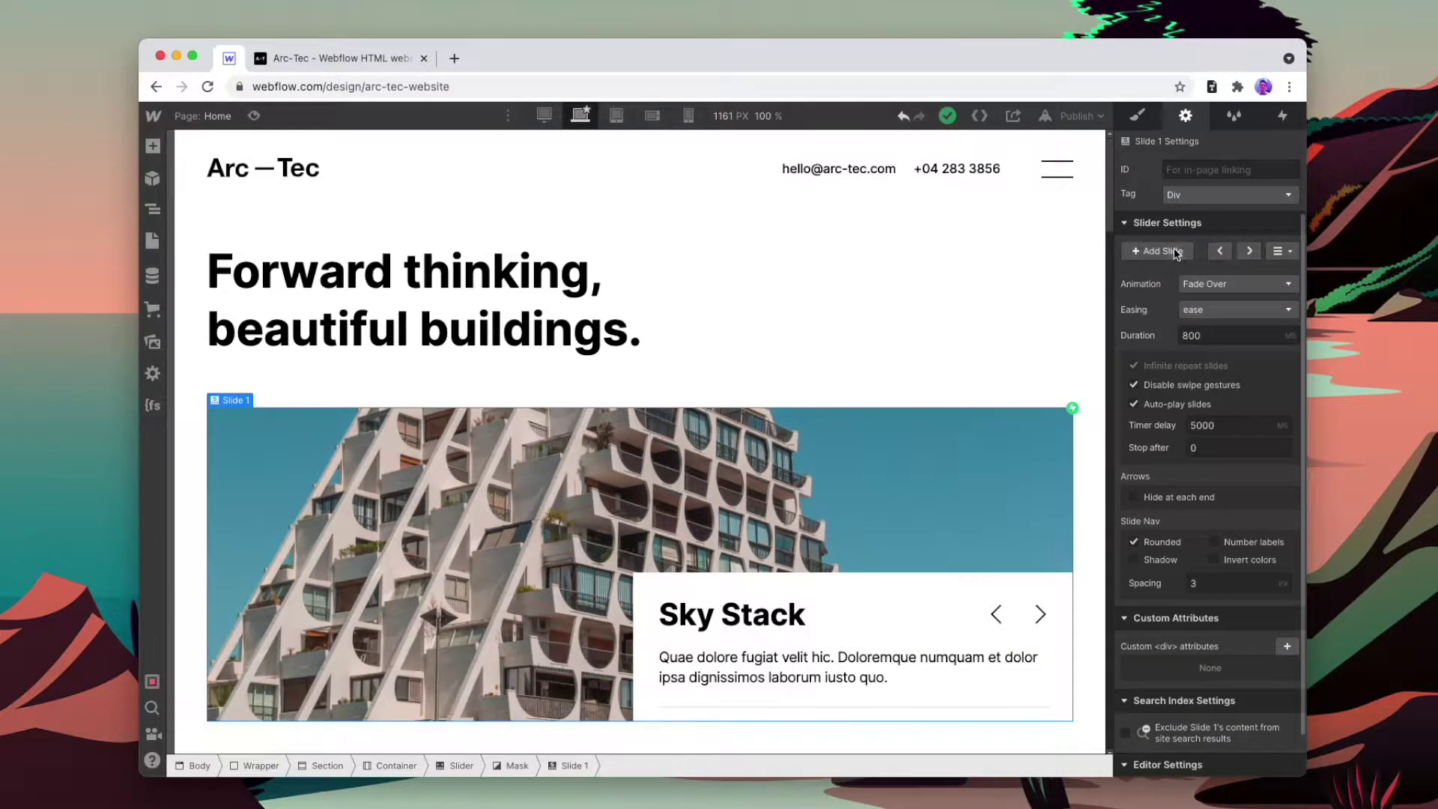
pyautogui.click(1174, 251)
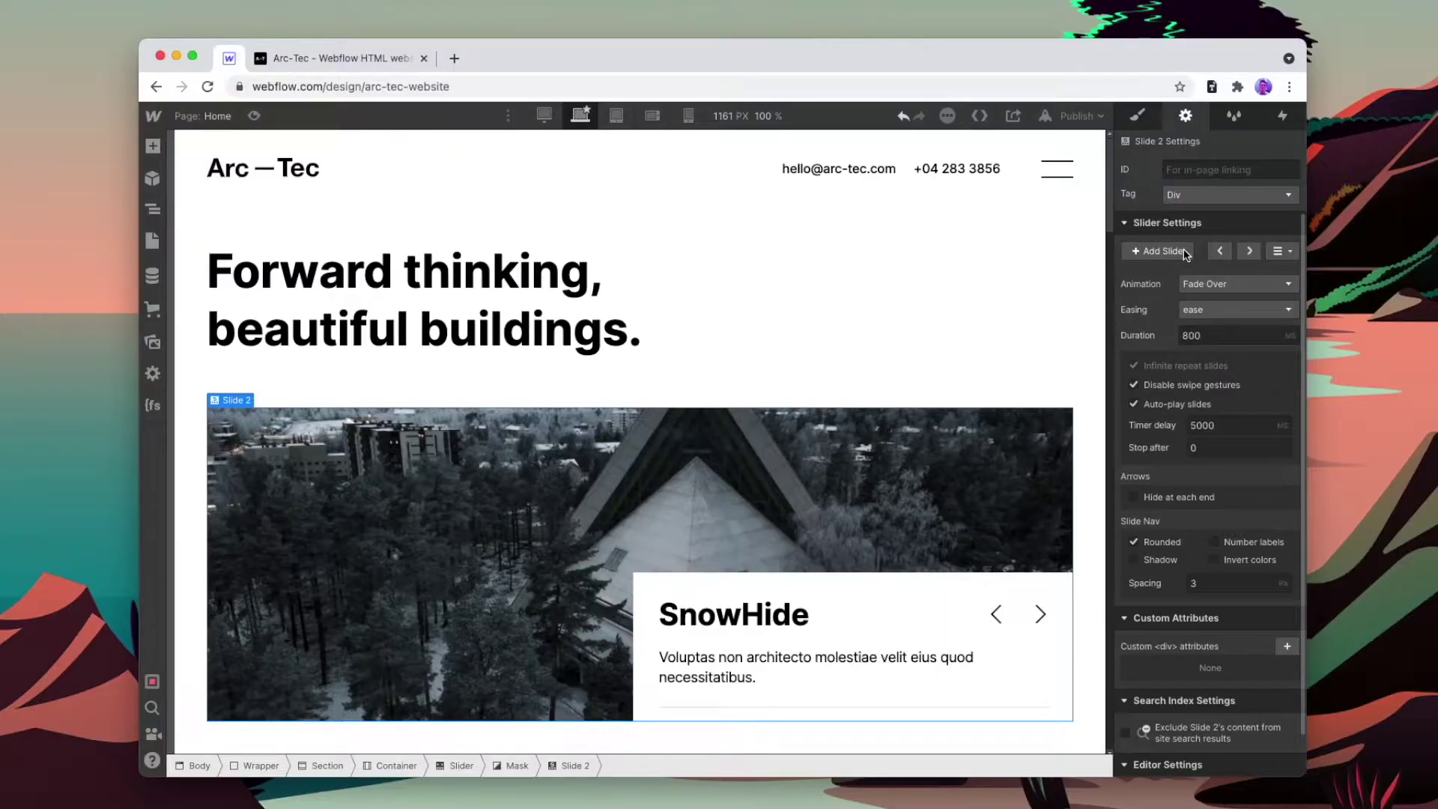
pyautogui.click(1185, 252)
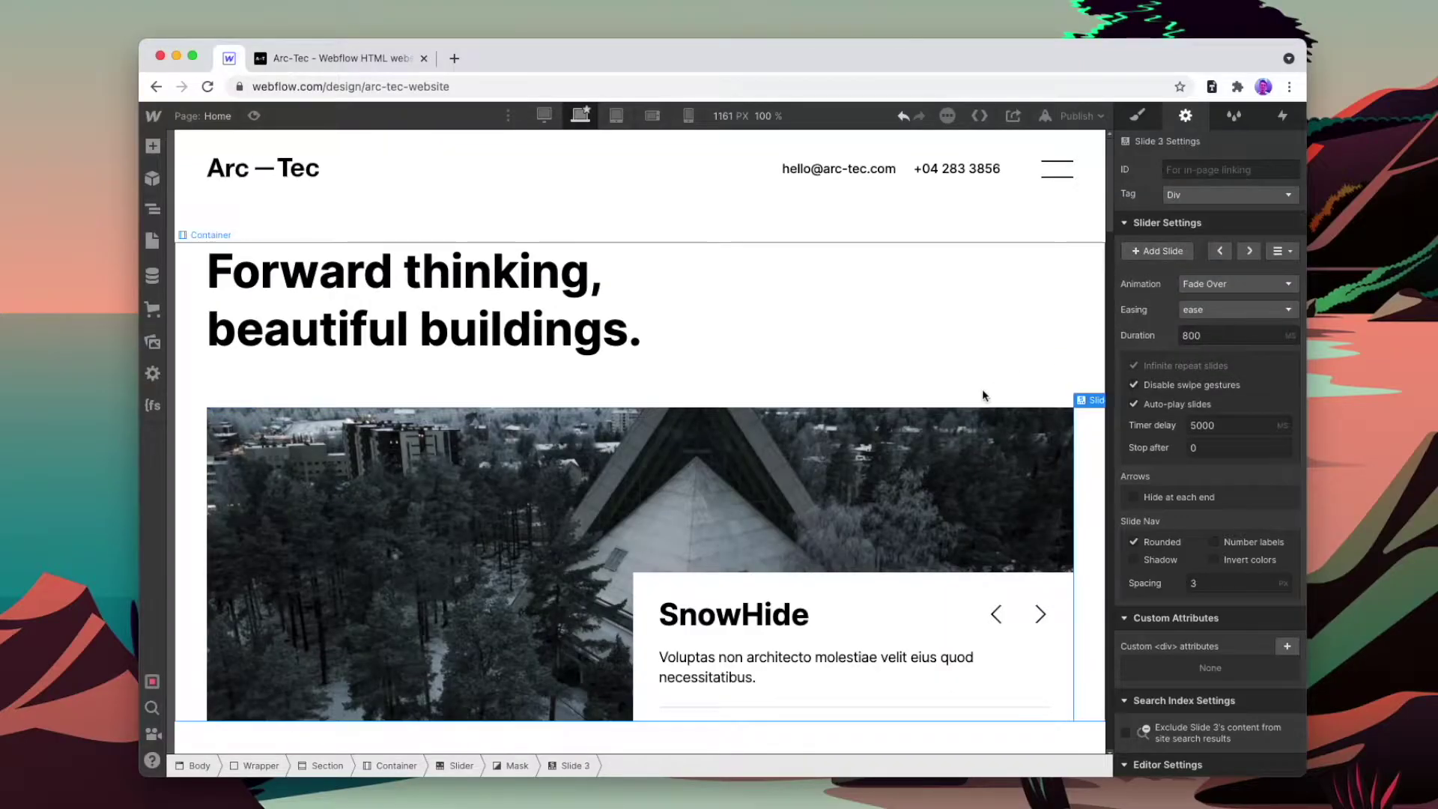
pyautogui.press('cmd+v')
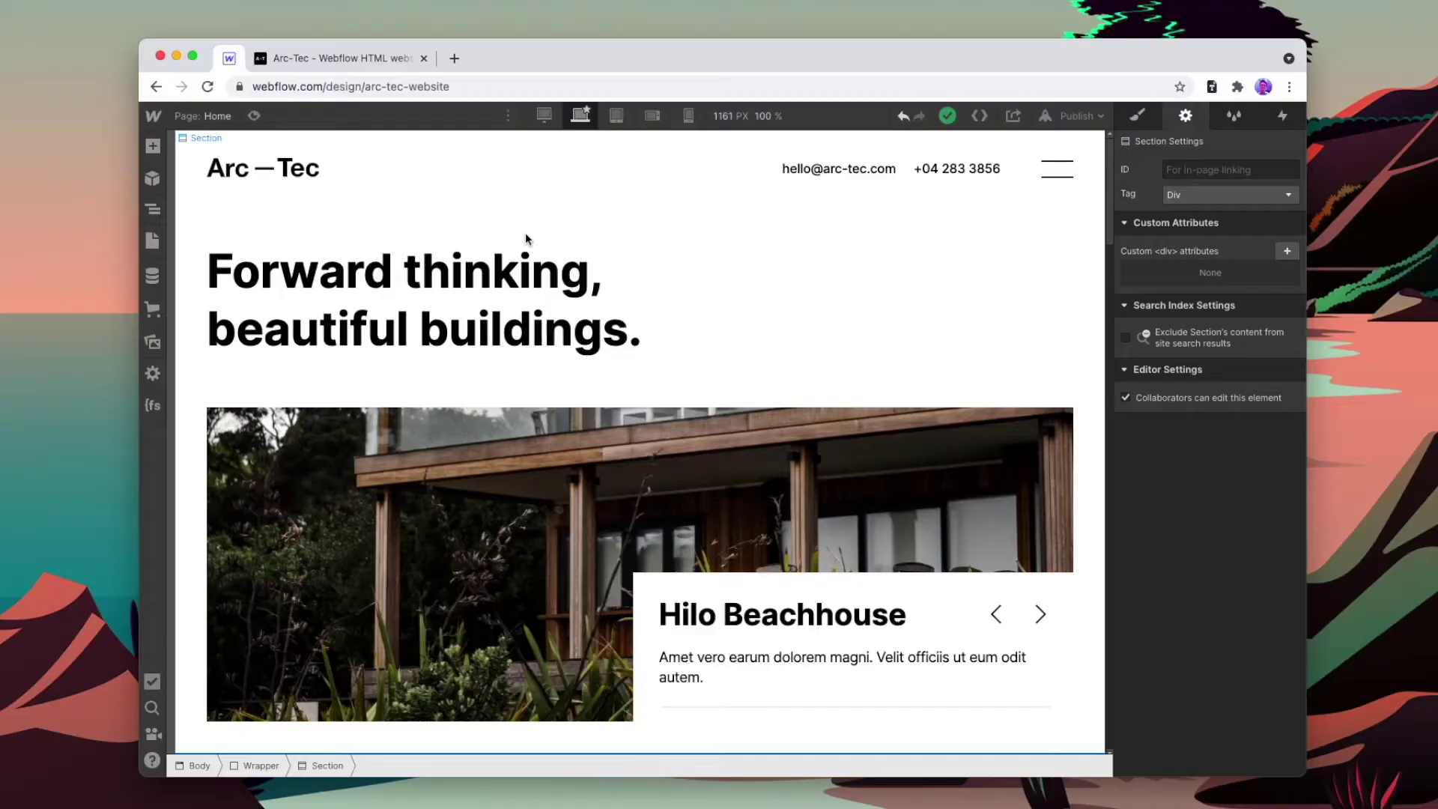
# Place a section below the hero with a container and the Overflow None combo class
pyautogui.scroll(-10, 524, 232)
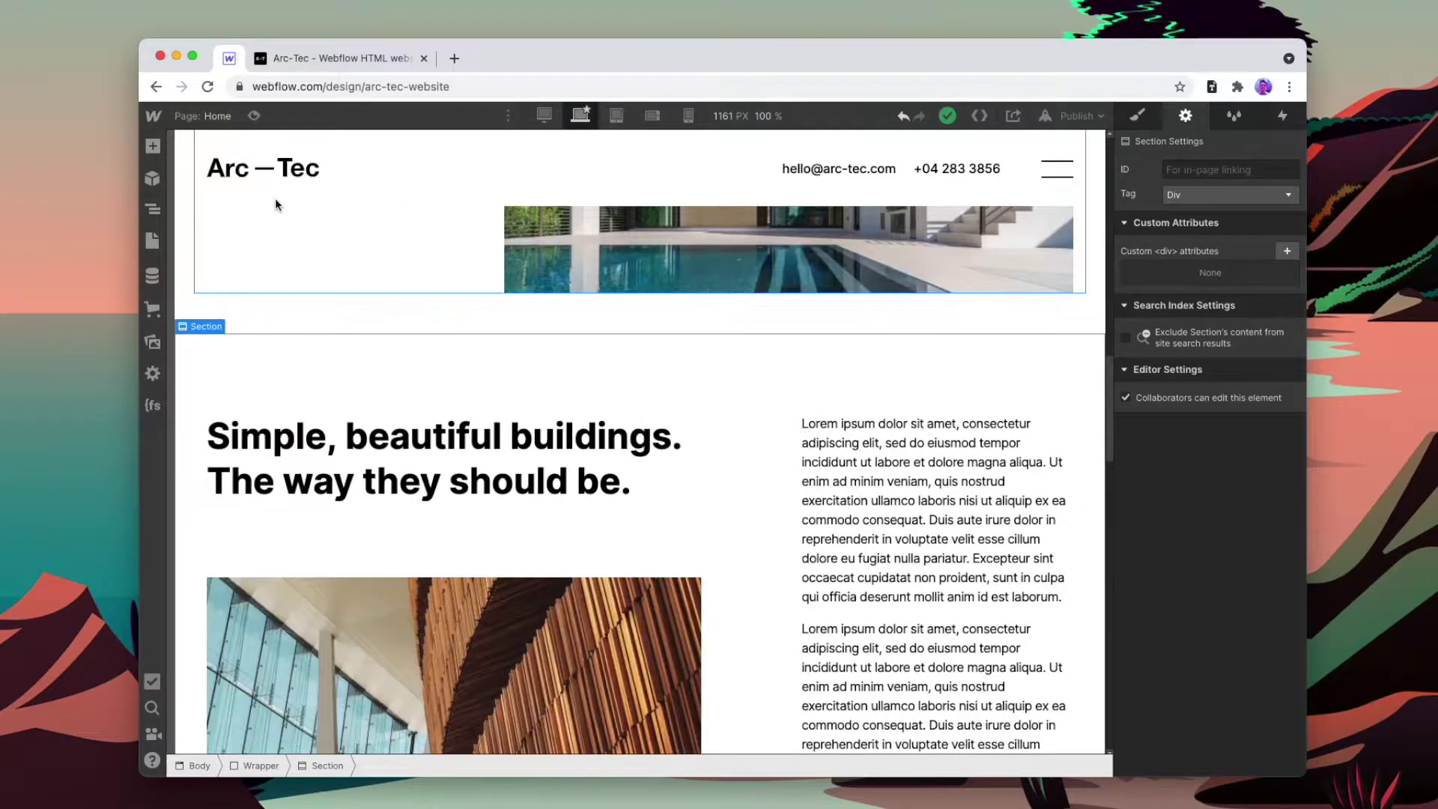
pyautogui.click(153, 146)
pyautogui.moveTo(206, 263); pyautogui.dragTo(421, 353)
pyautogui.press('super+e')
pyautogui.write('contain')
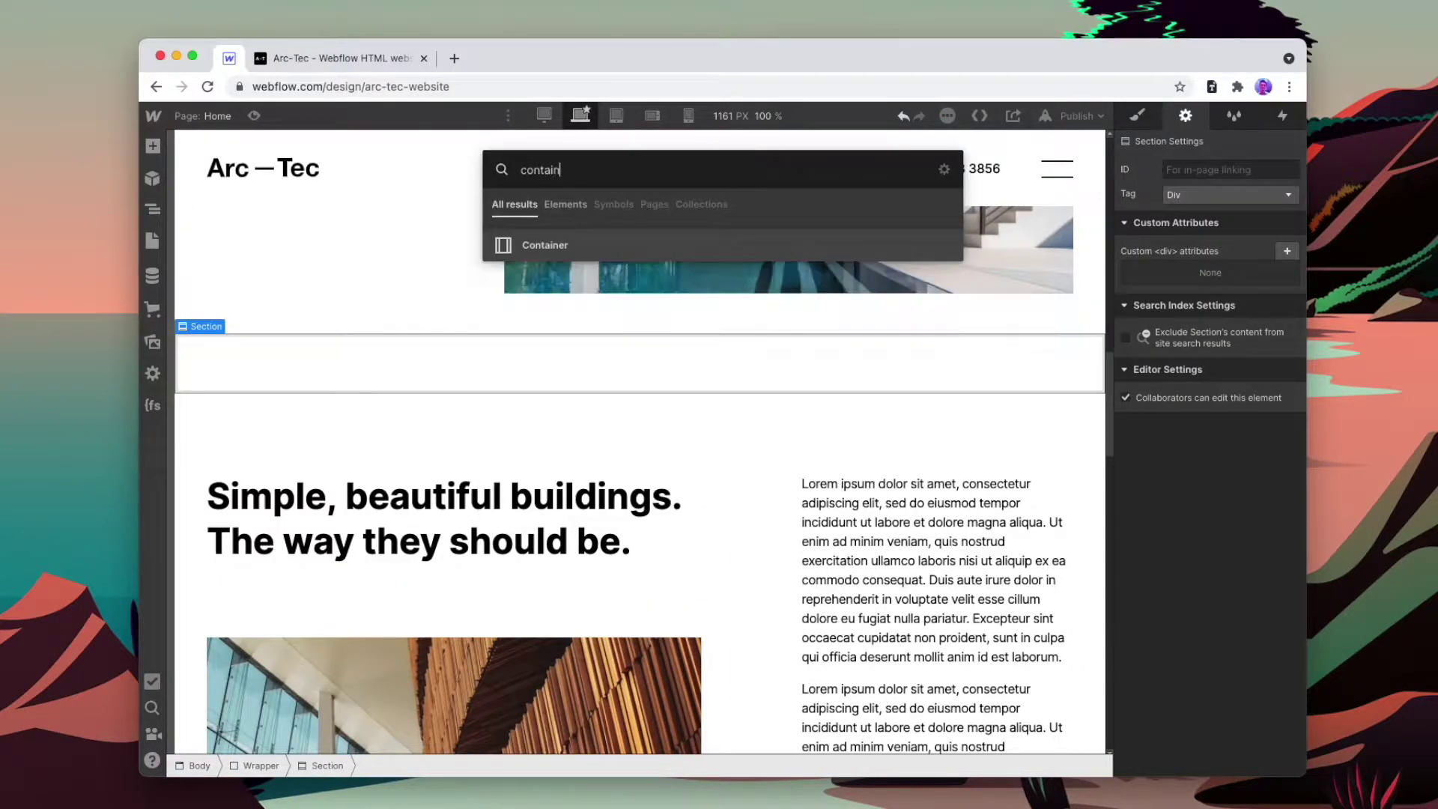
pyautogui.click(587, 248)
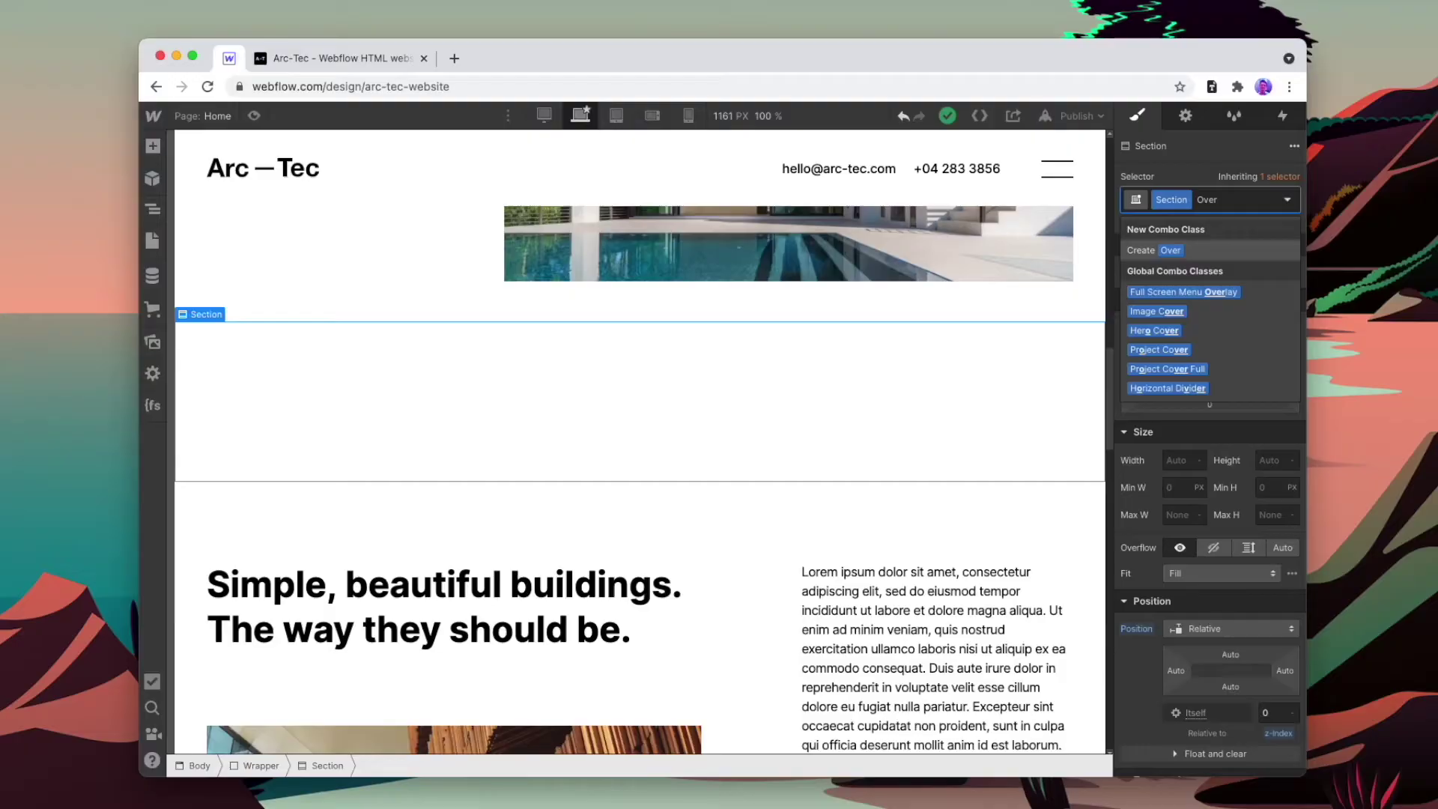
pyautogui.write('w None')
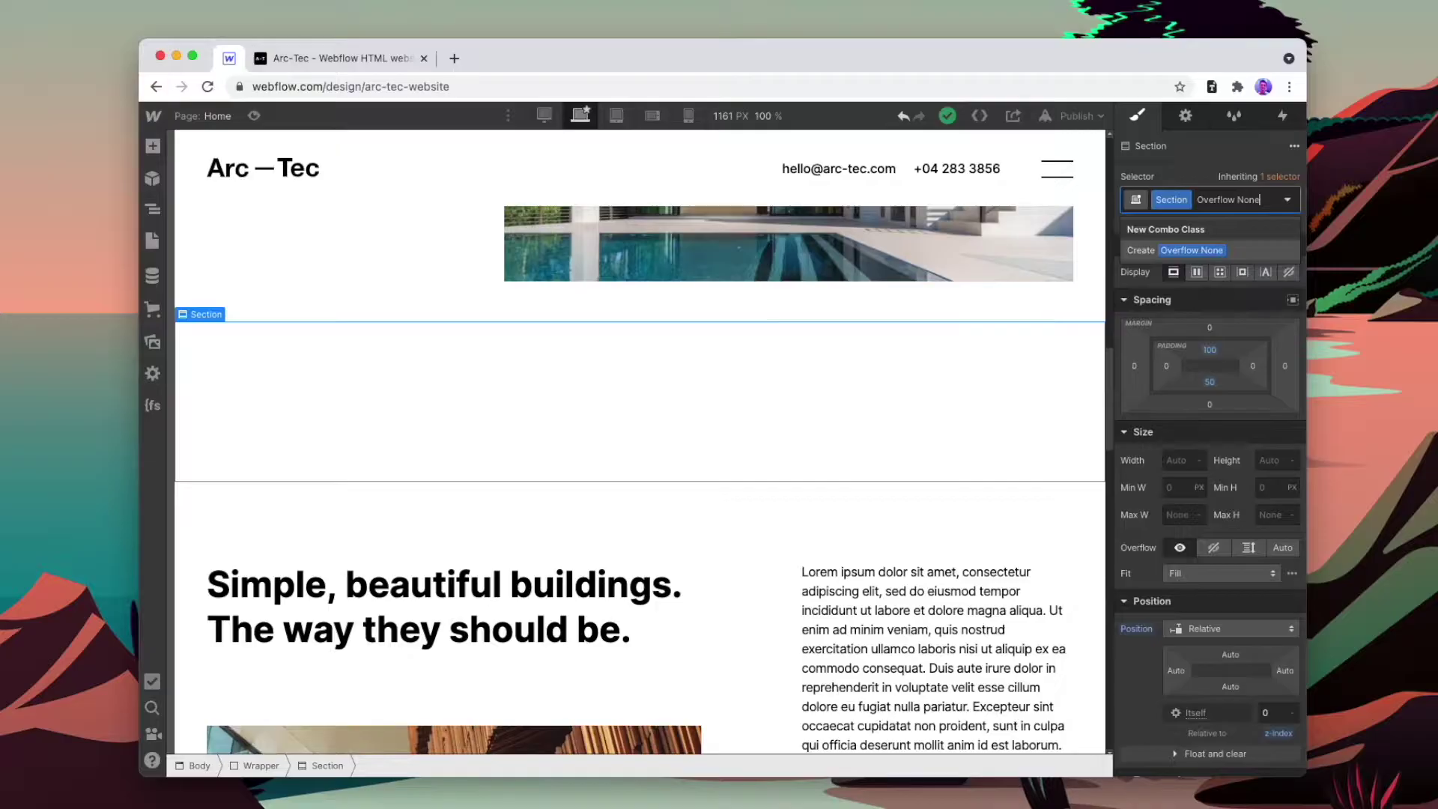
pyautogui.press('Return')
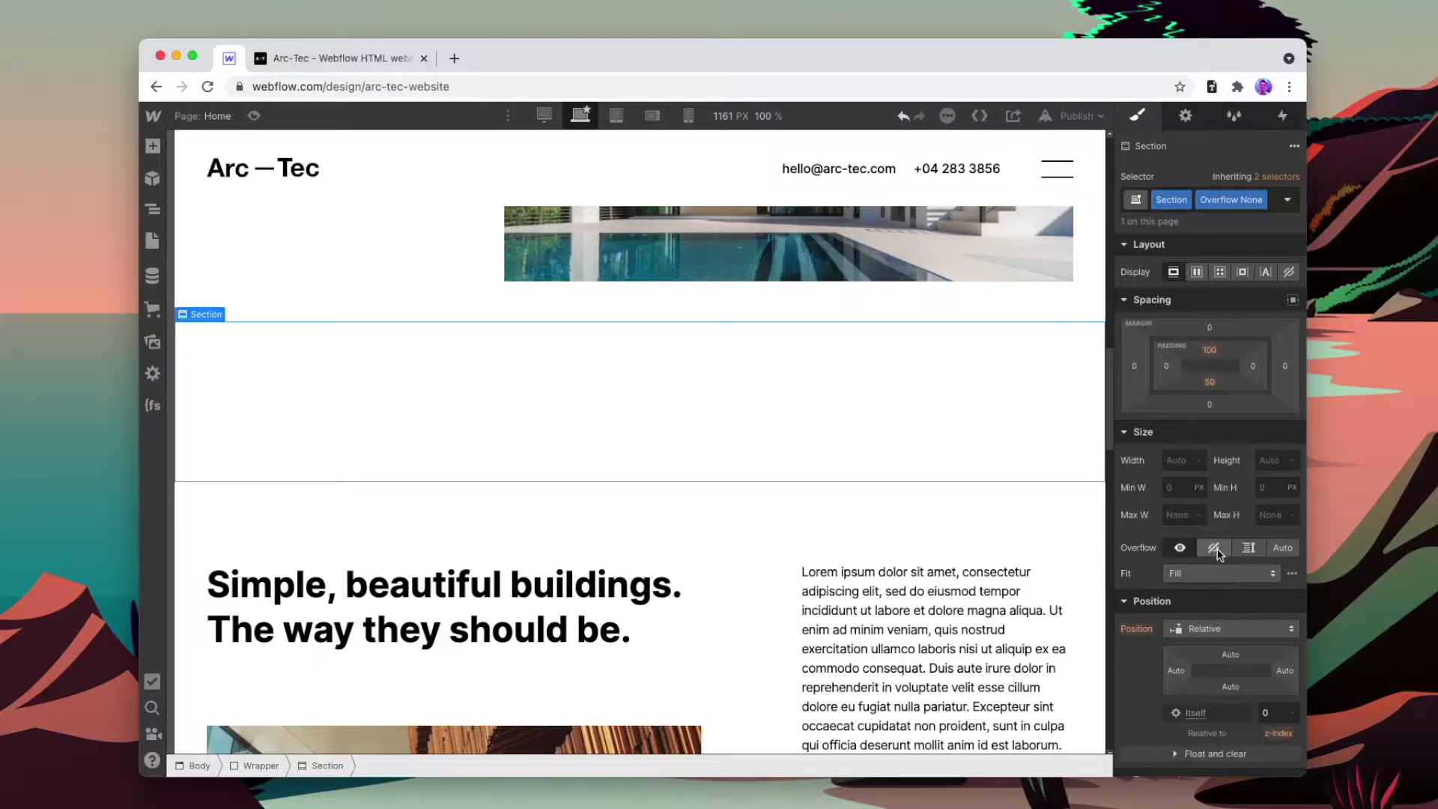
# Drop a Collection List into the new section
pyautogui.click(153, 147)
pyautogui.moveTo(191, 747); pyautogui.dragTo(408, 413)
pyautogui.click(360, 628)
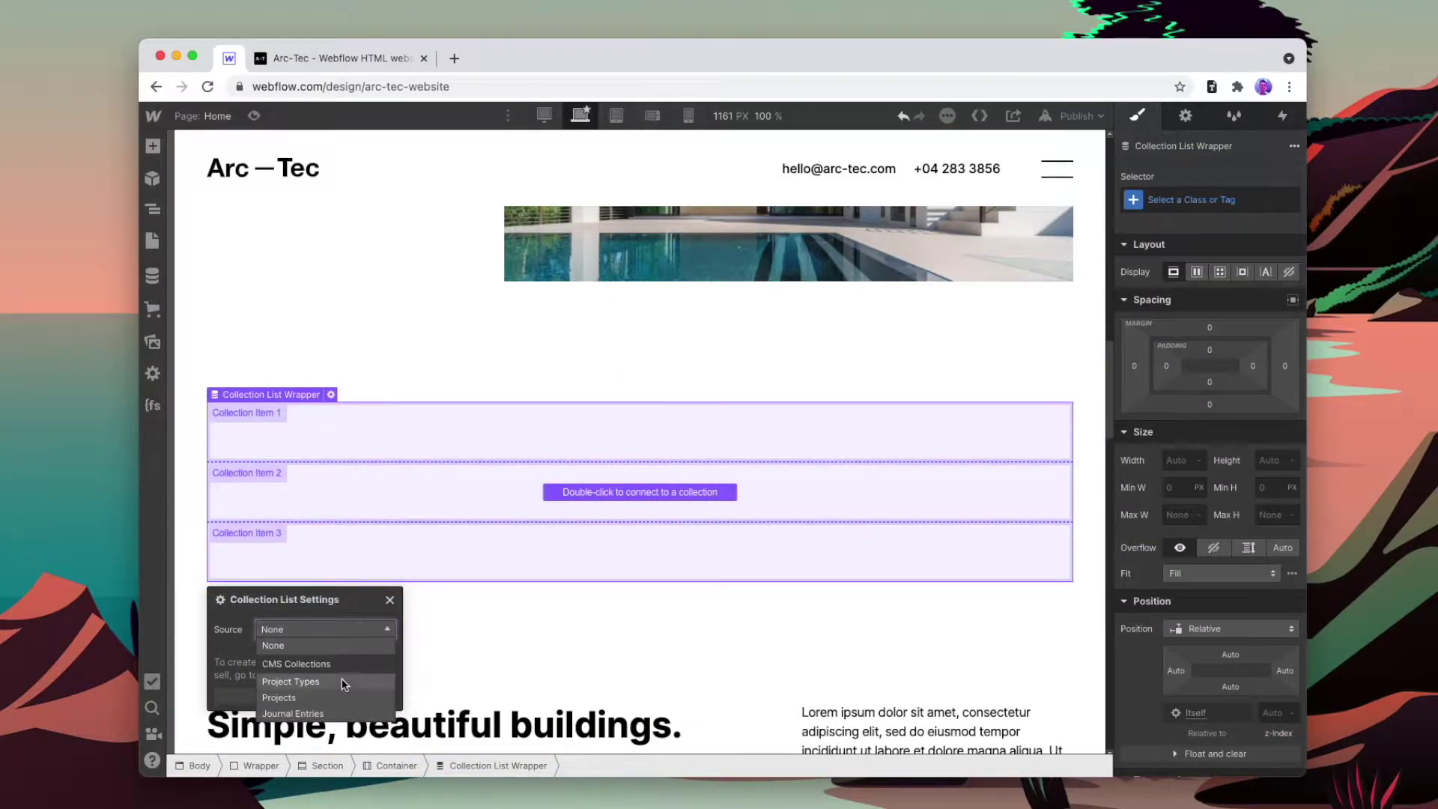
# Link the Collection List to Projects and set its Display to horizontal flex
pyautogui.click(339, 698)
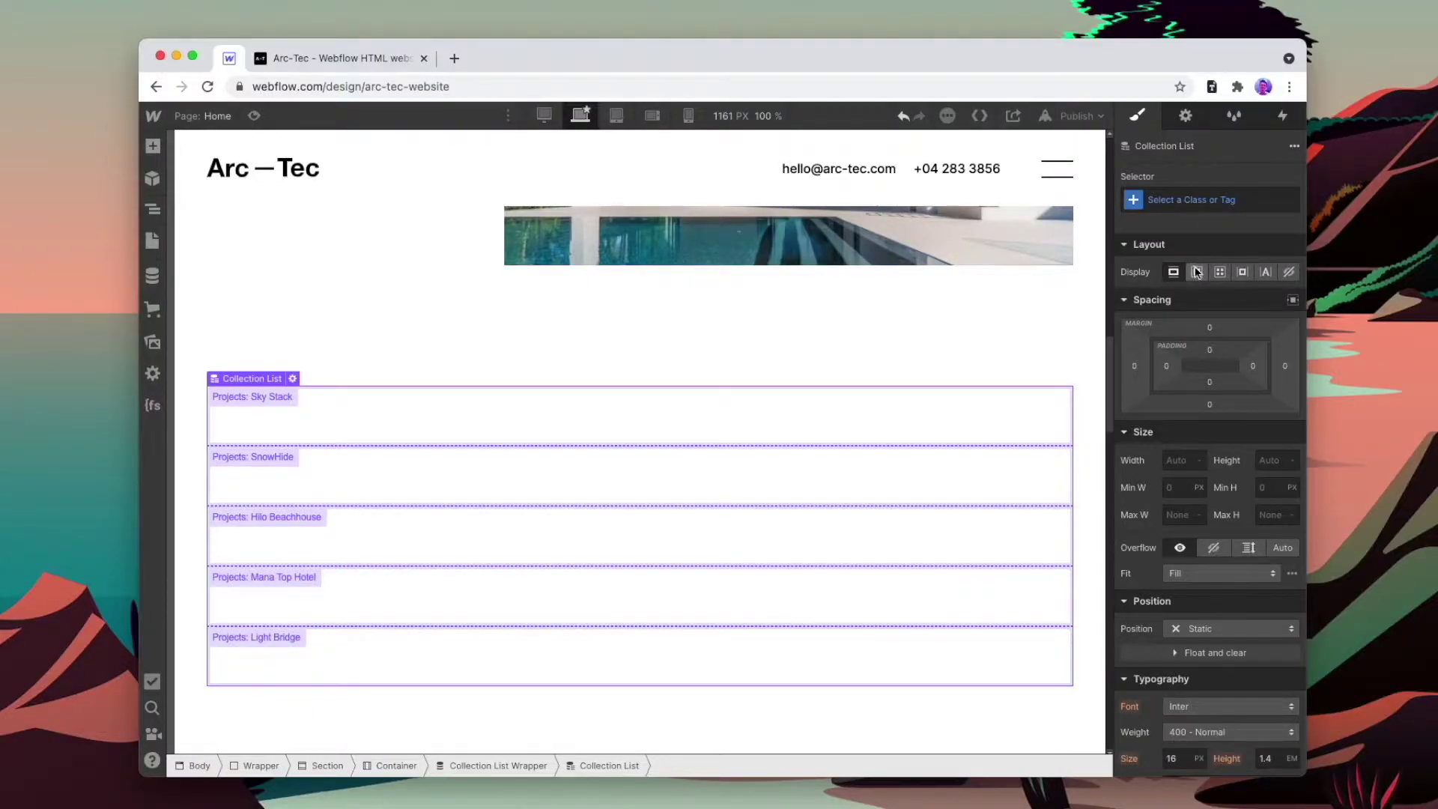
pyautogui.click(1198, 273)
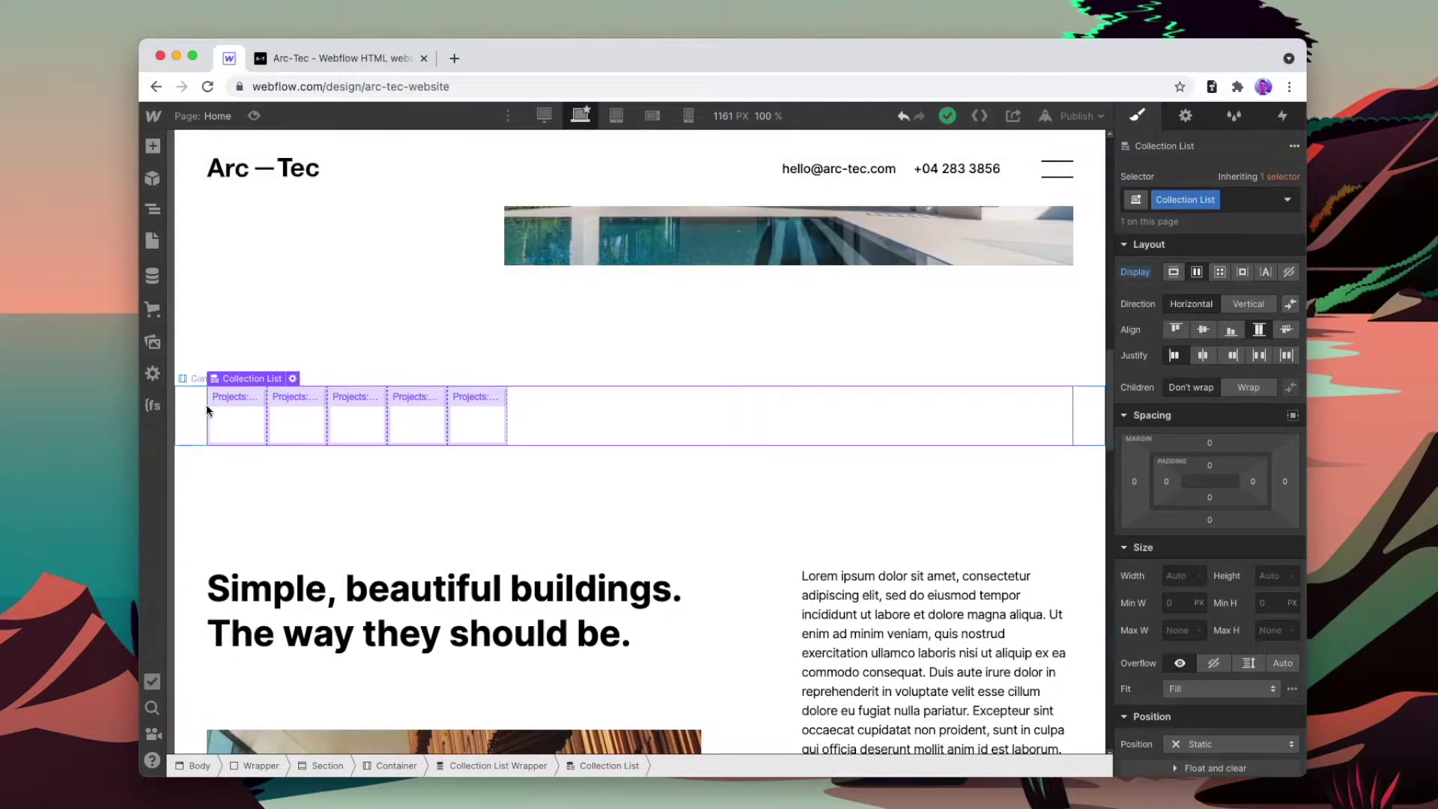
pyautogui.click(209, 409)
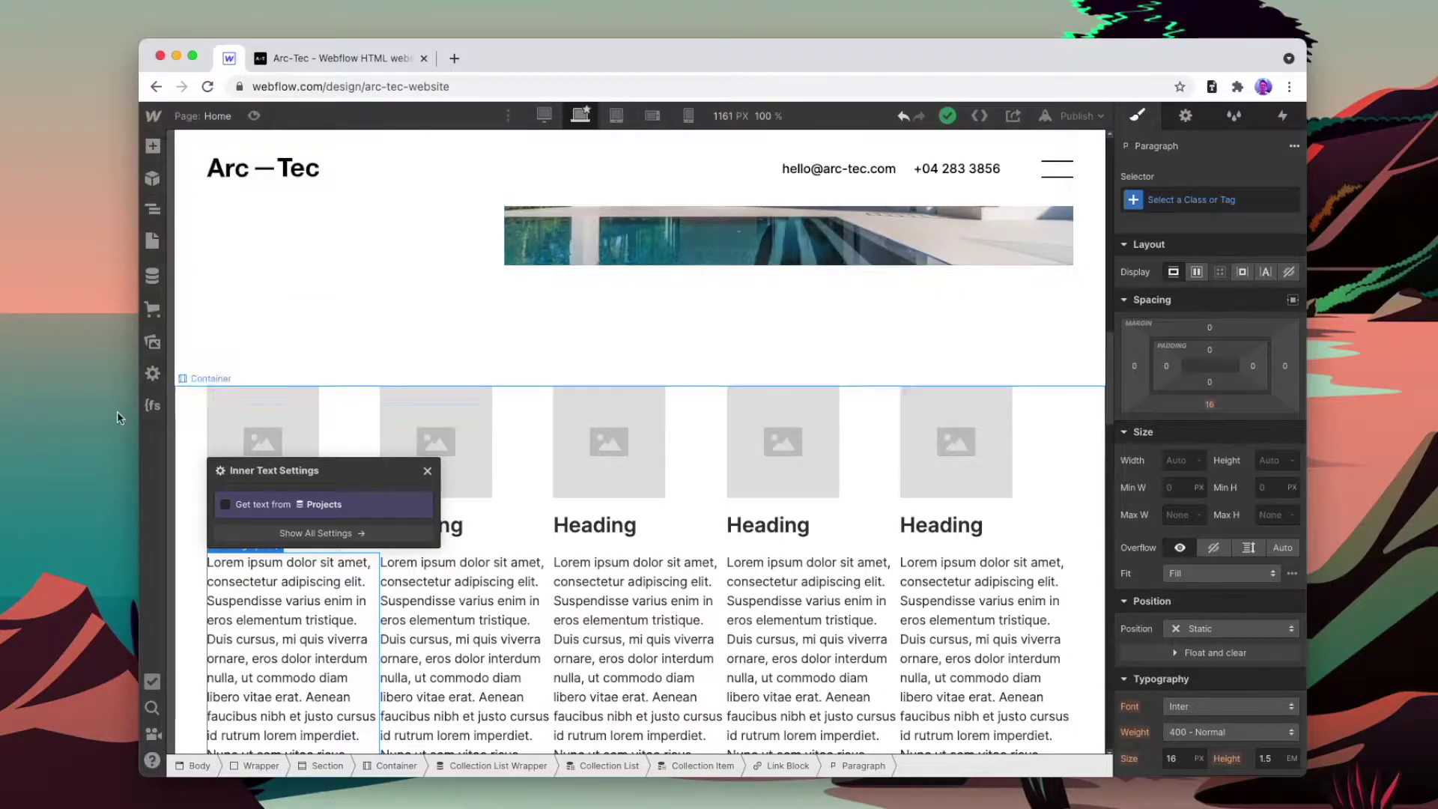
# Bind the card image to Main Project Image, with alt text from the project Name
pyautogui.click(229, 428)
pyautogui.doubleClick(290, 431)
pyautogui.click(322, 510)
pyautogui.click(322, 330)
pyautogui.click(322, 594)
pyautogui.click(322, 622)
# Bind the card heading to the project Name and the paragraph to Project Summary
pyautogui.doubleClick(457, 538)
pyautogui.click(425, 631)
pyautogui.click(456, 680)
pyautogui.doubleClick(292, 613)
pyautogui.click(225, 524)
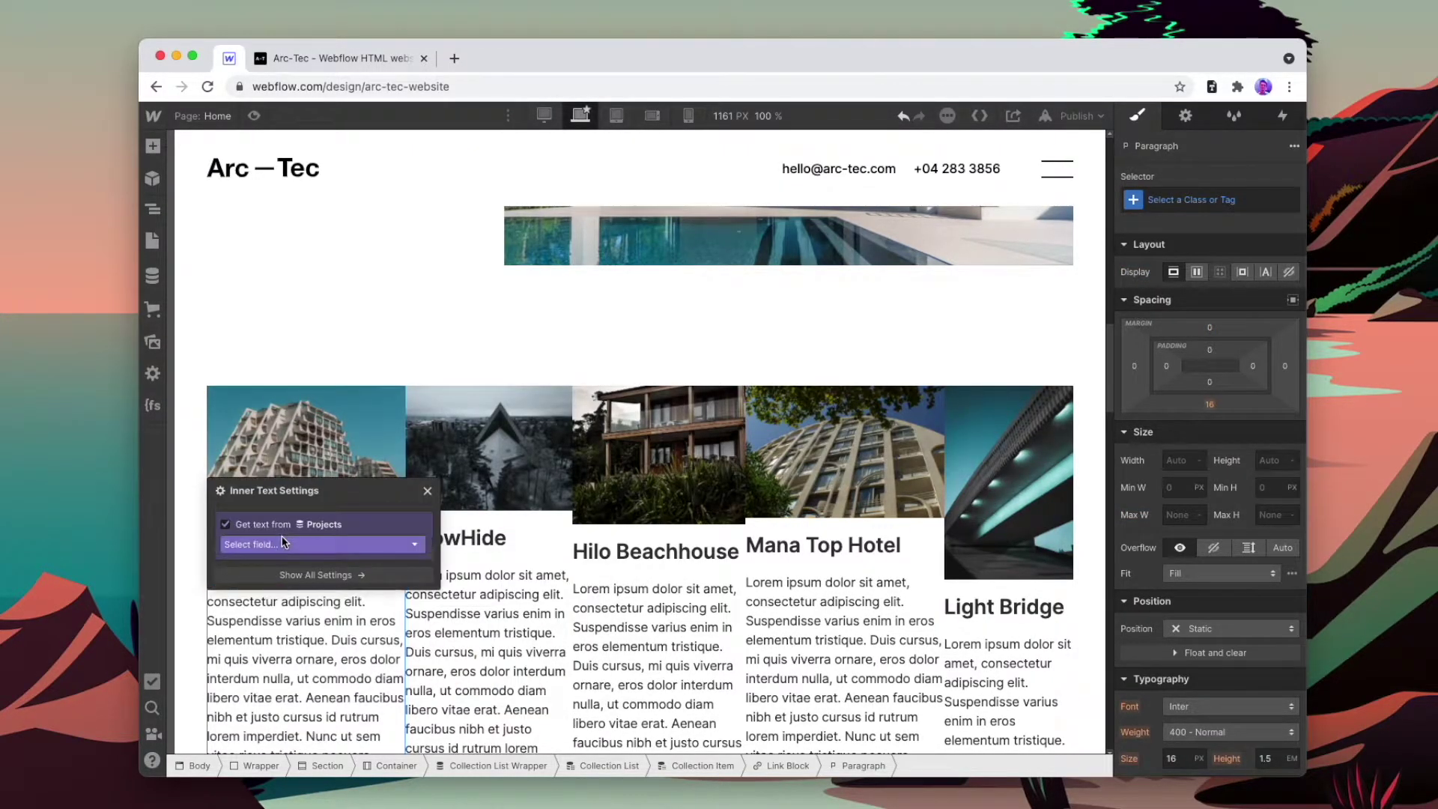
pyautogui.click(285, 544)
pyautogui.click(283, 623)
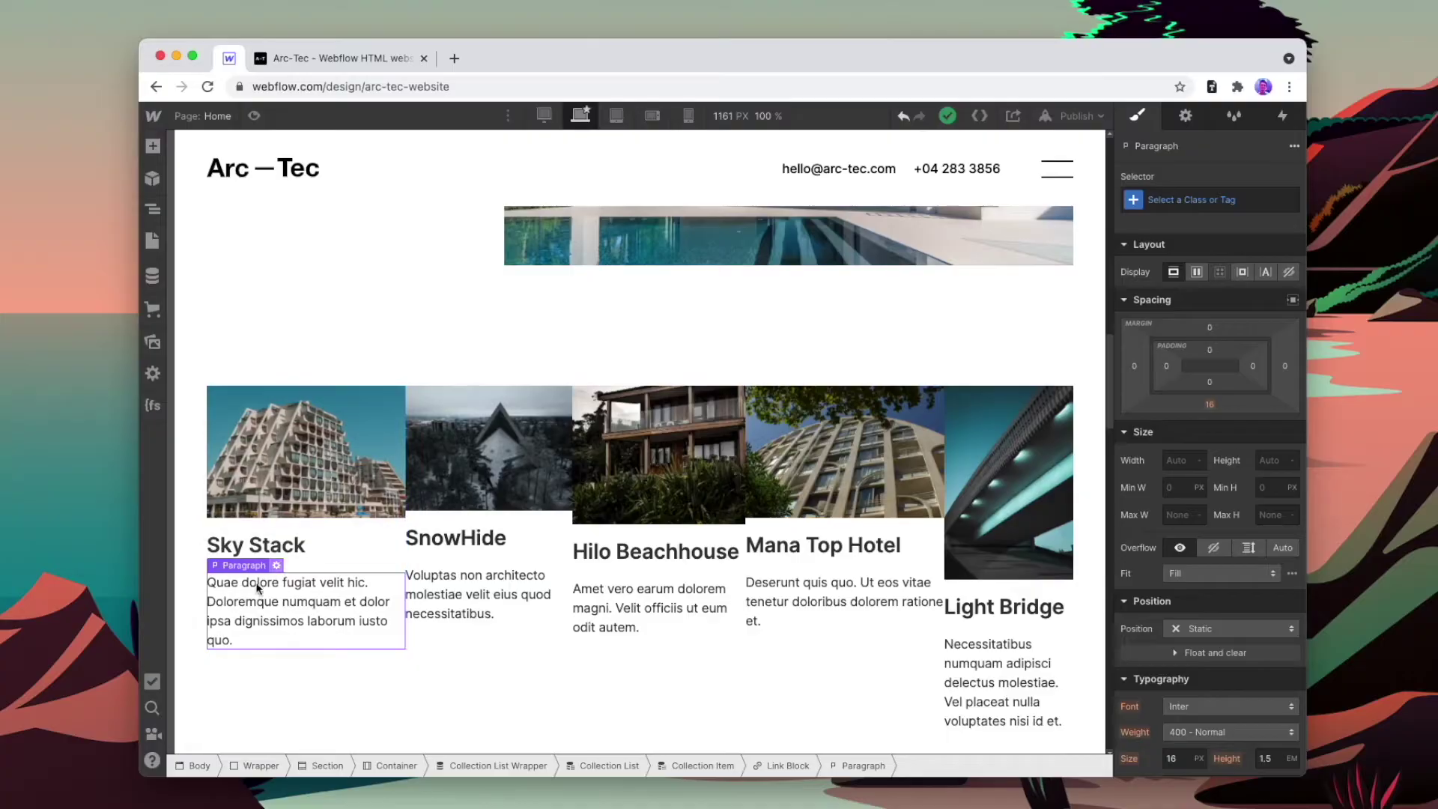
# Apply the existing Heading class to the project title
pyautogui.press('super+Return')
pyautogui.write('Heading')
pyautogui.click(1162, 297)
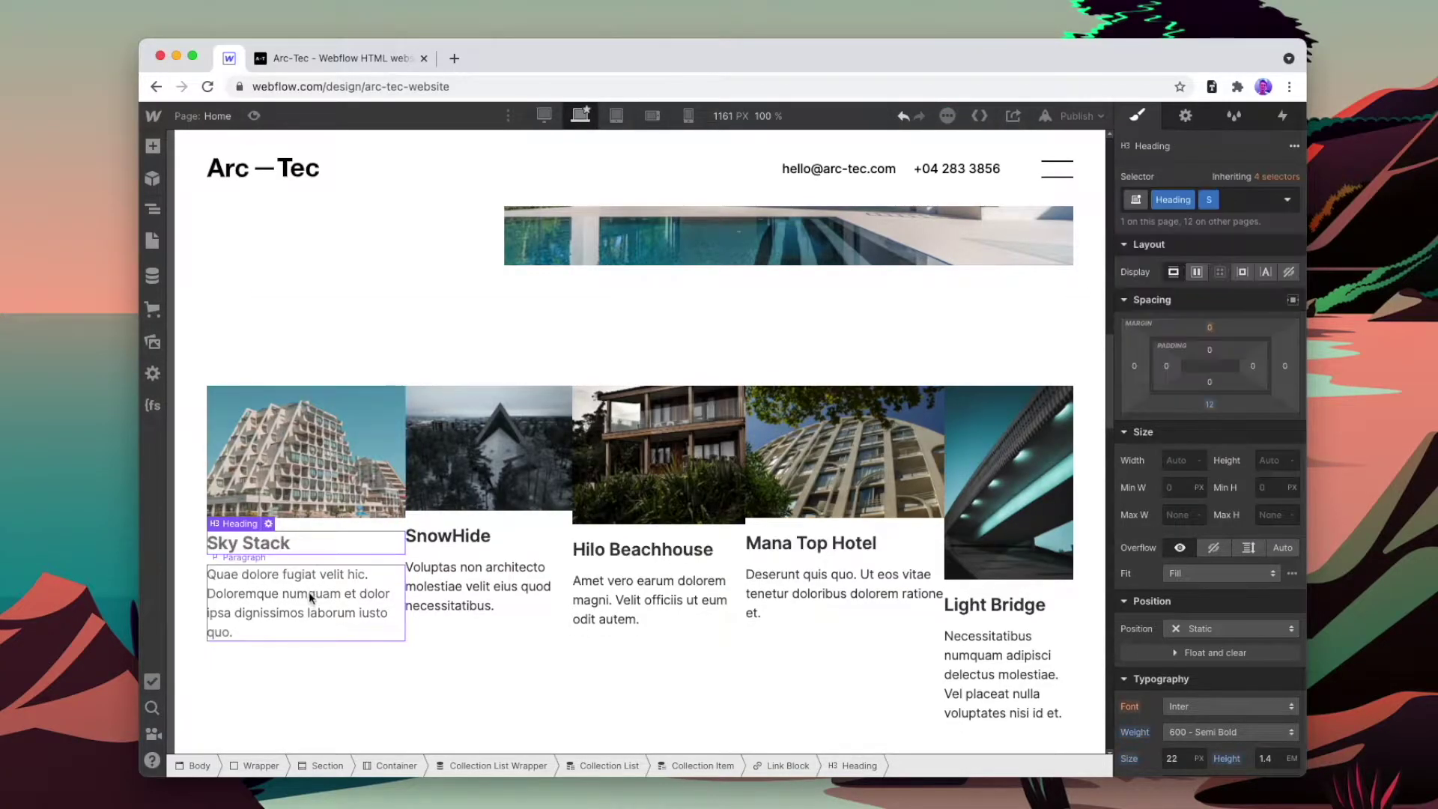
# Set the Slider Image Div height to 24vh and give the image the Image Cover class
pyautogui.click(306, 449)
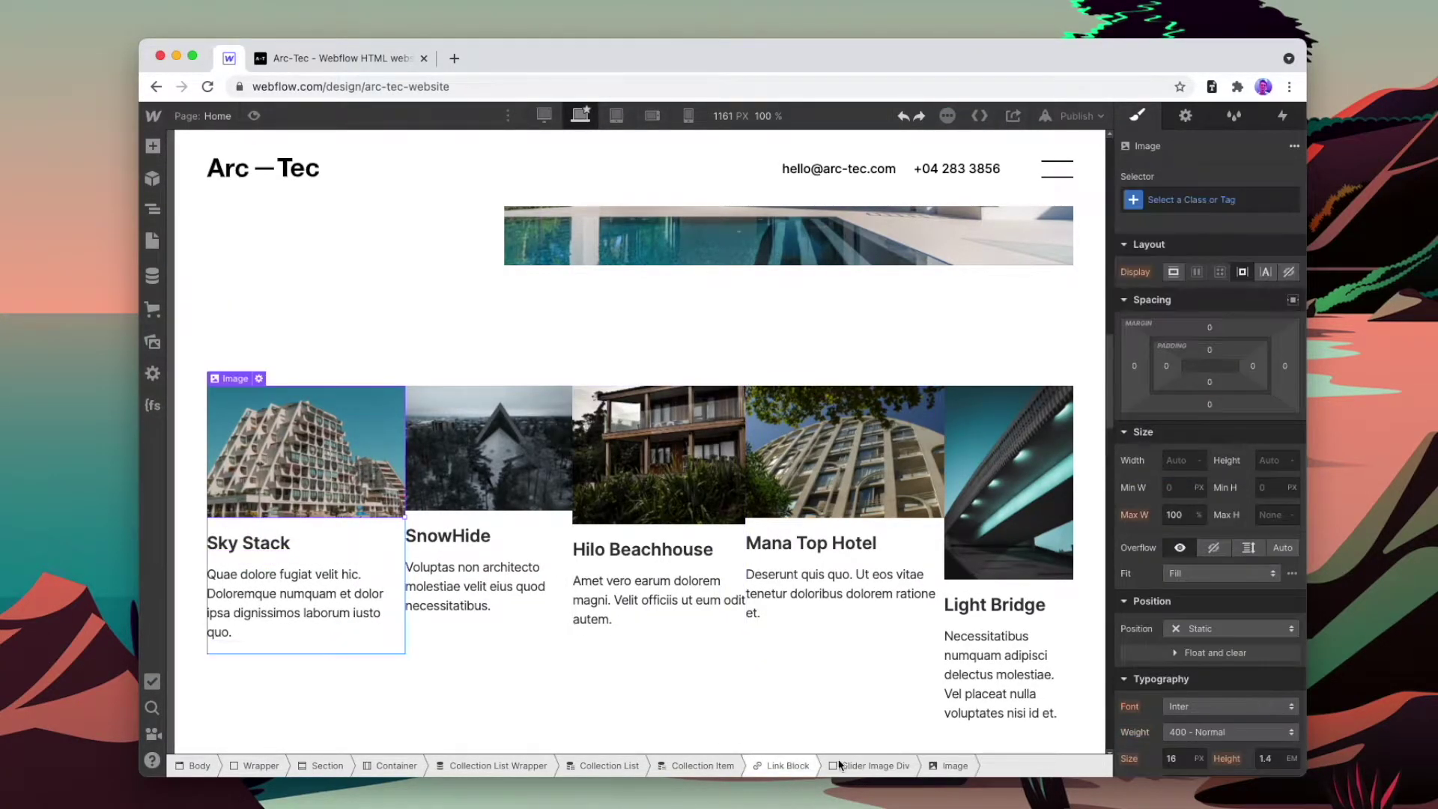
pyautogui.click(861, 766)
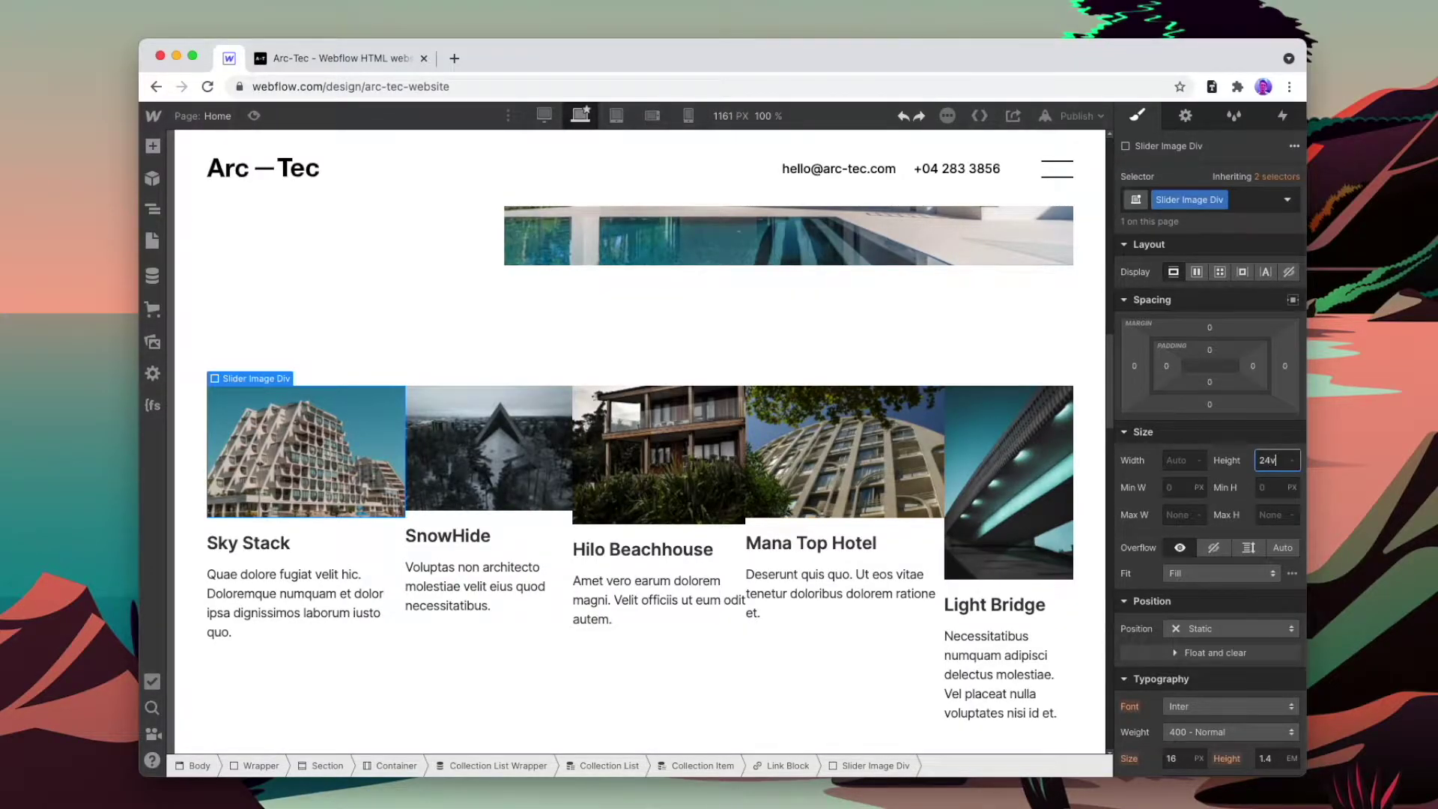
pyautogui.write('h')
pyautogui.press('Return')
pyautogui.click(305, 450)
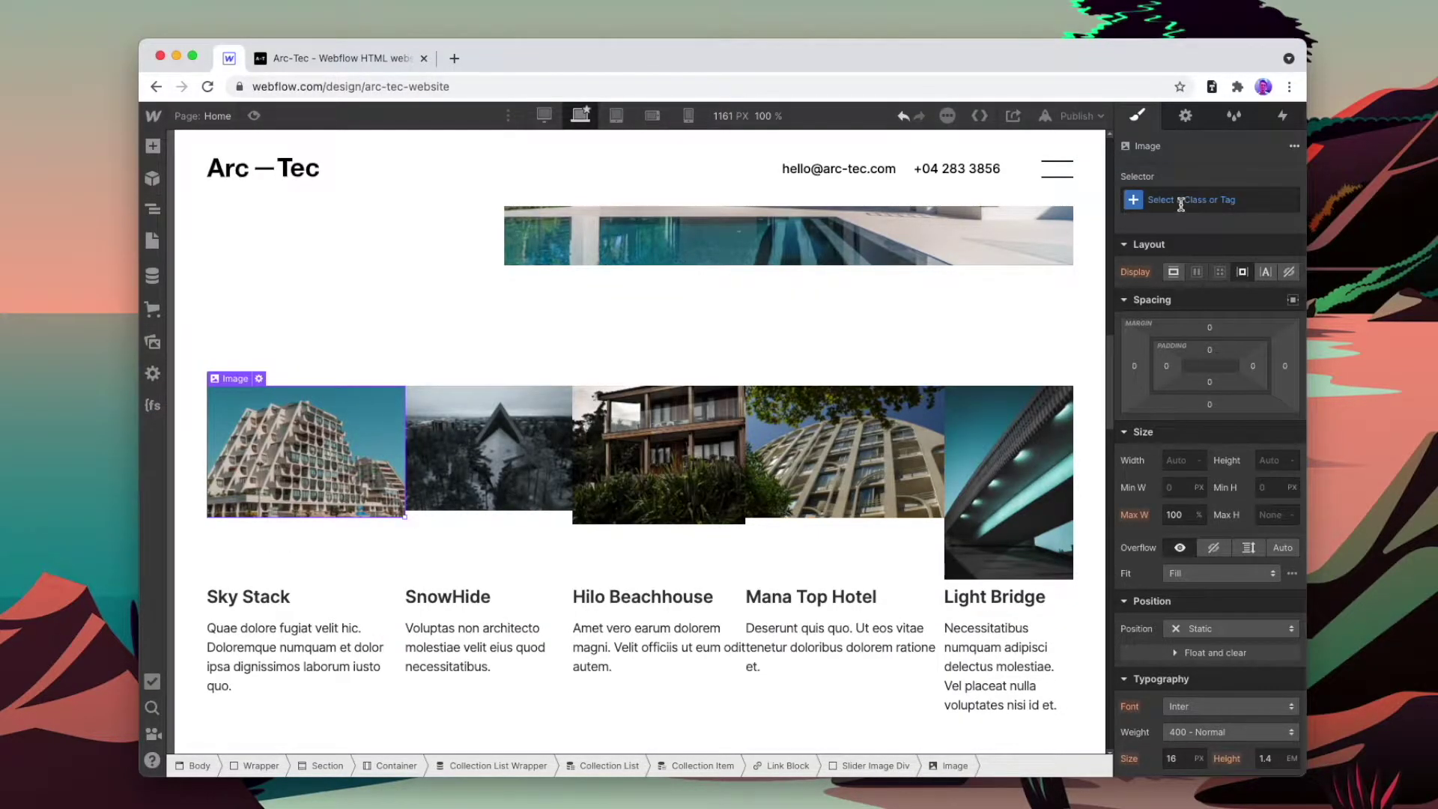
pyautogui.click(1182, 201)
pyautogui.write('Image Co')
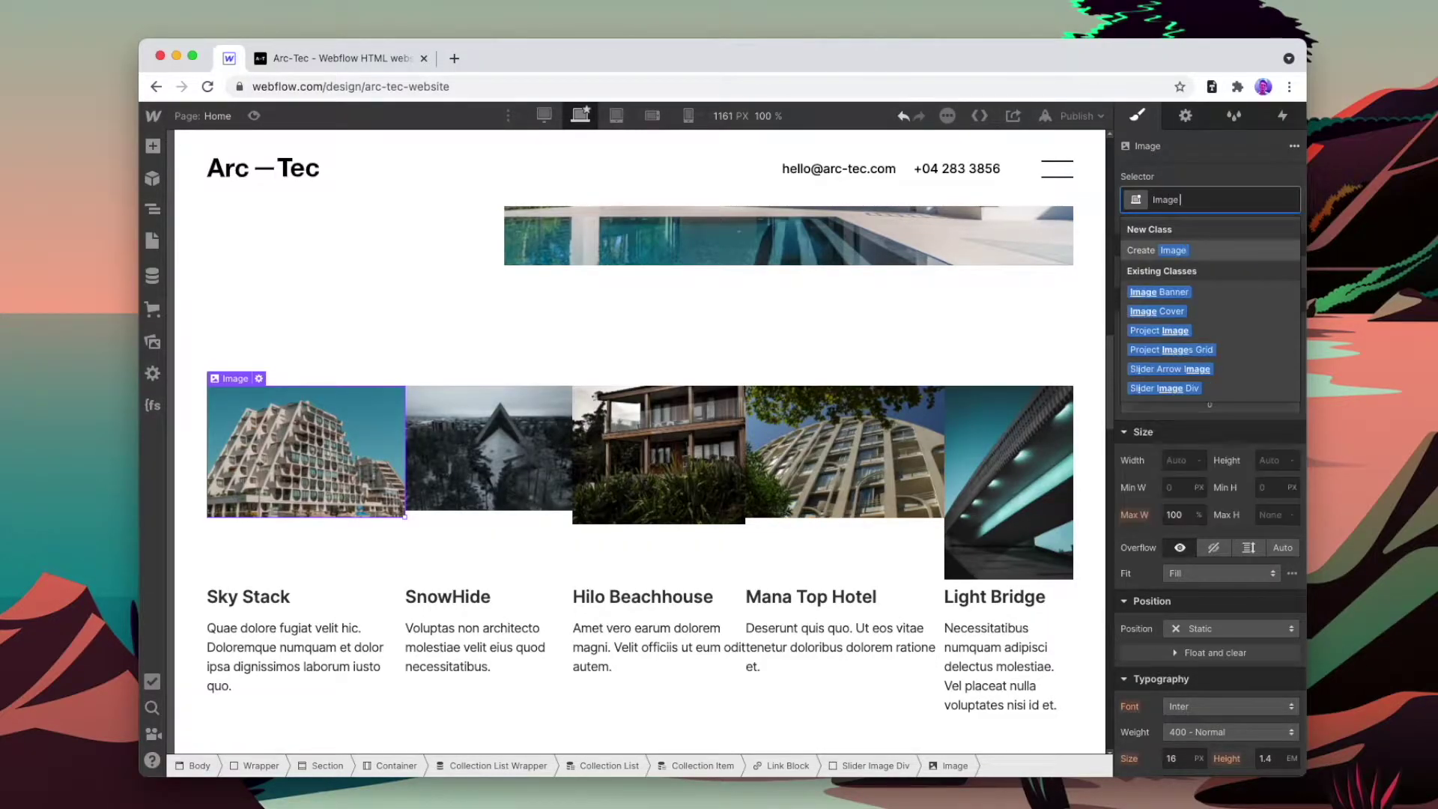
pyautogui.click(1158, 292)
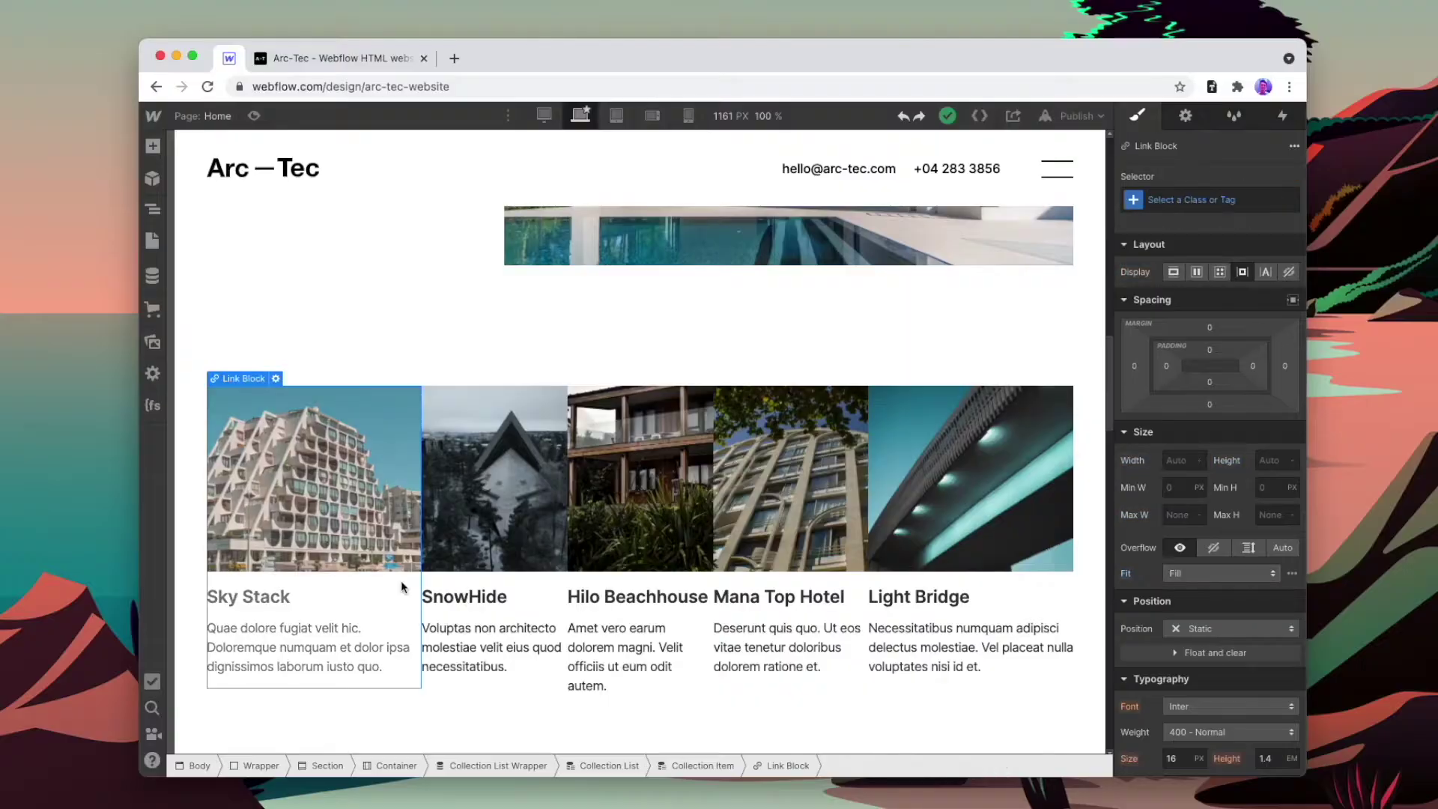
# Give the card link the Project Link Block class at 24vw wide, with a 24px right margin
pyautogui.click(1182, 199)
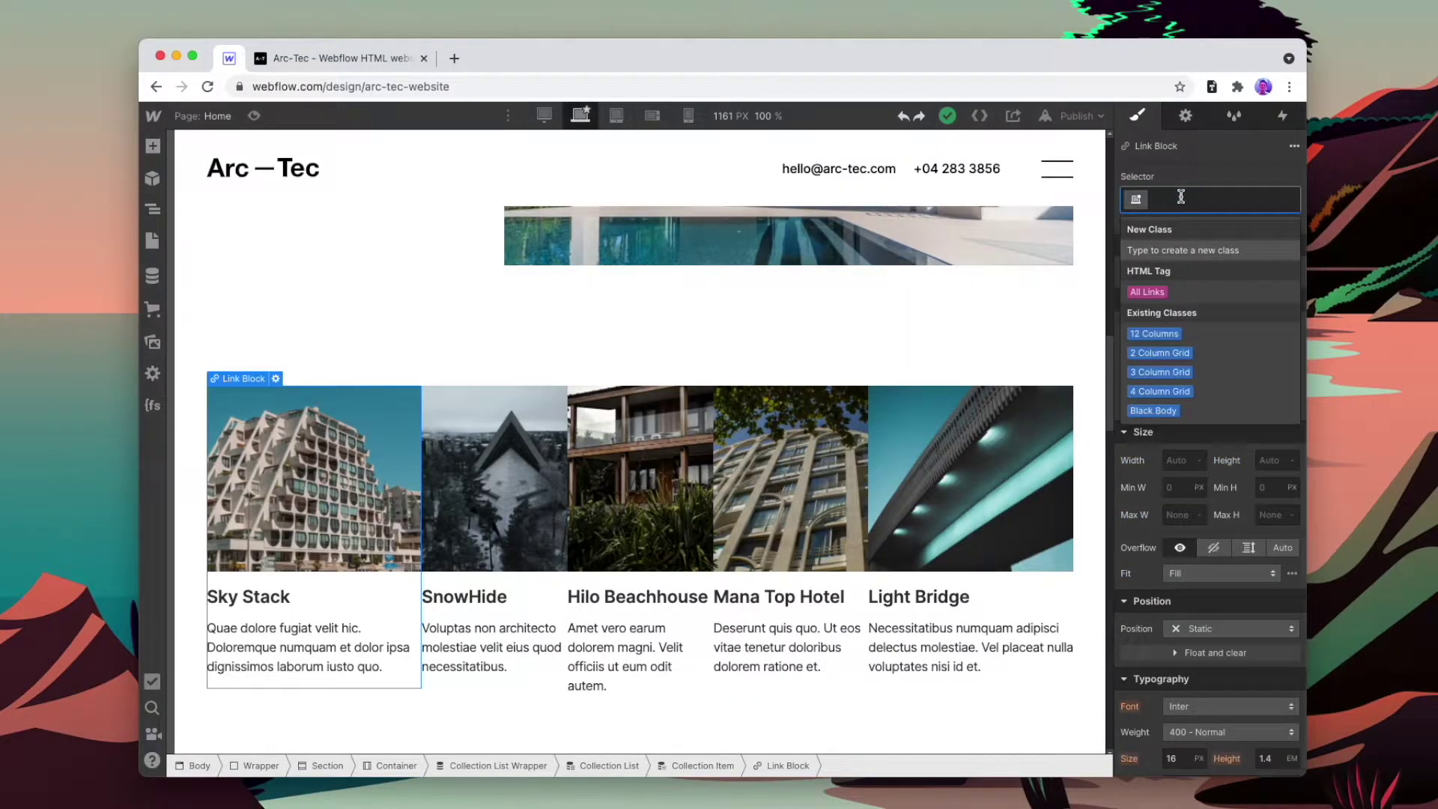
pyautogui.write('Project Link Block')
pyautogui.press('Return')
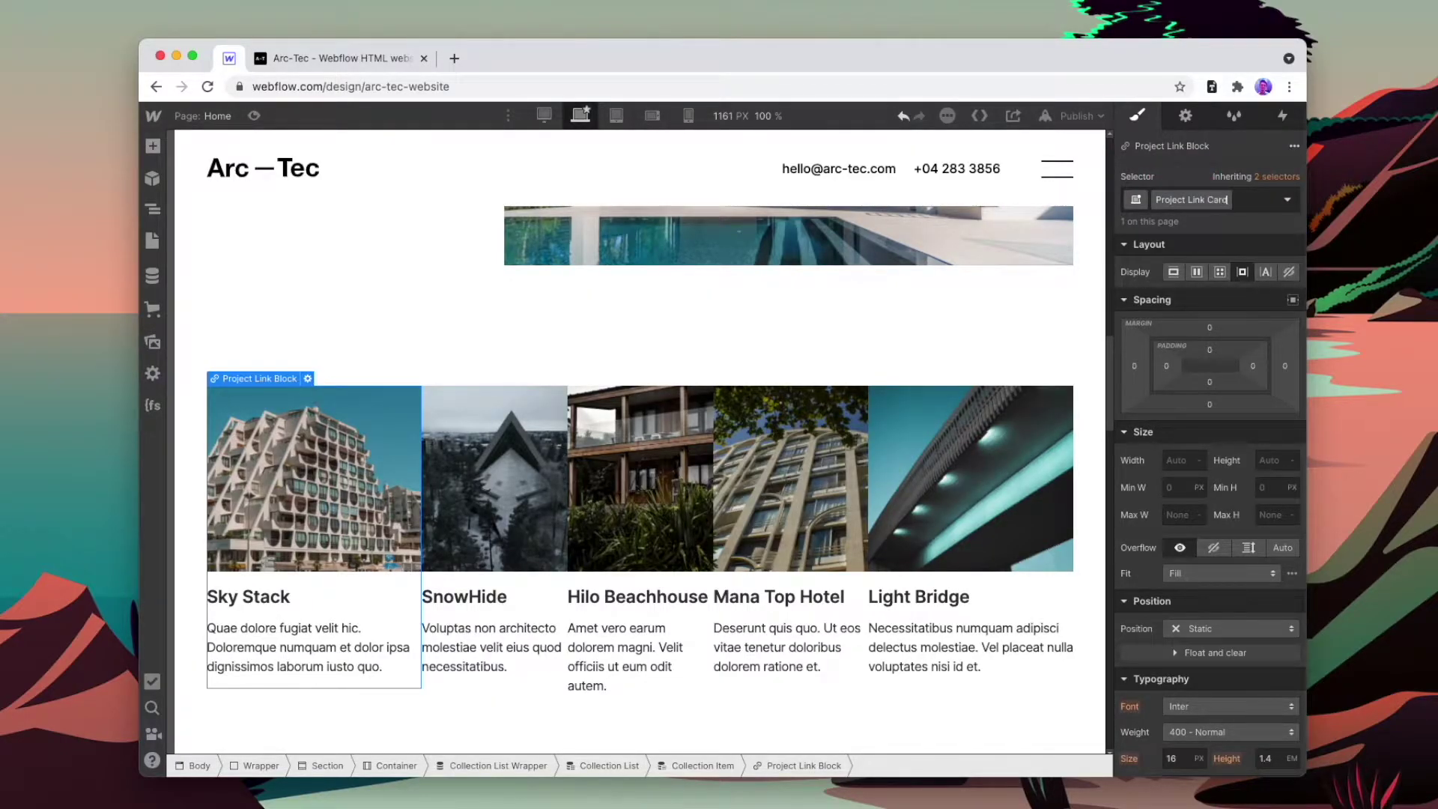
pyautogui.write('24vw')
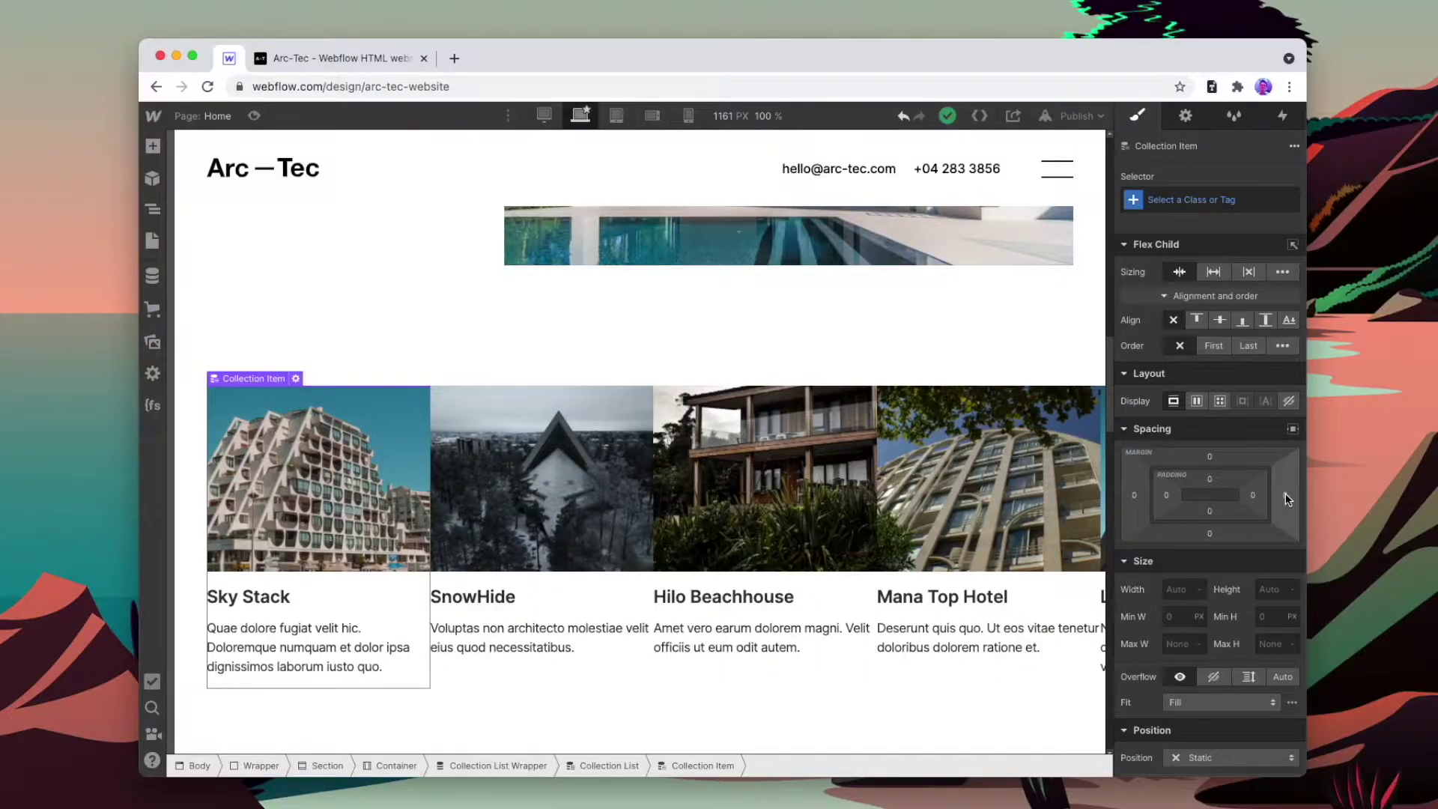
pyautogui.click(1287, 500)
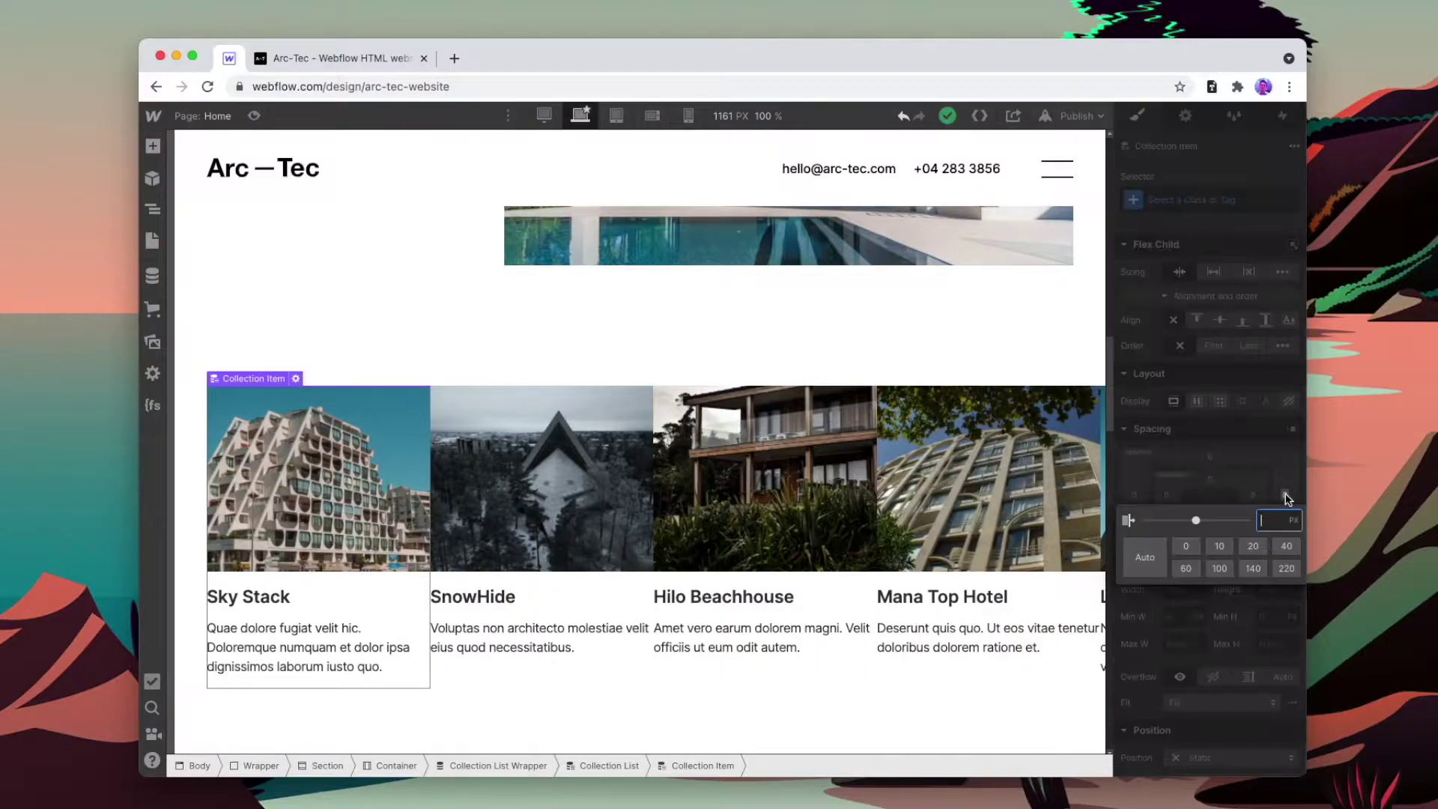
pyautogui.press('Return')
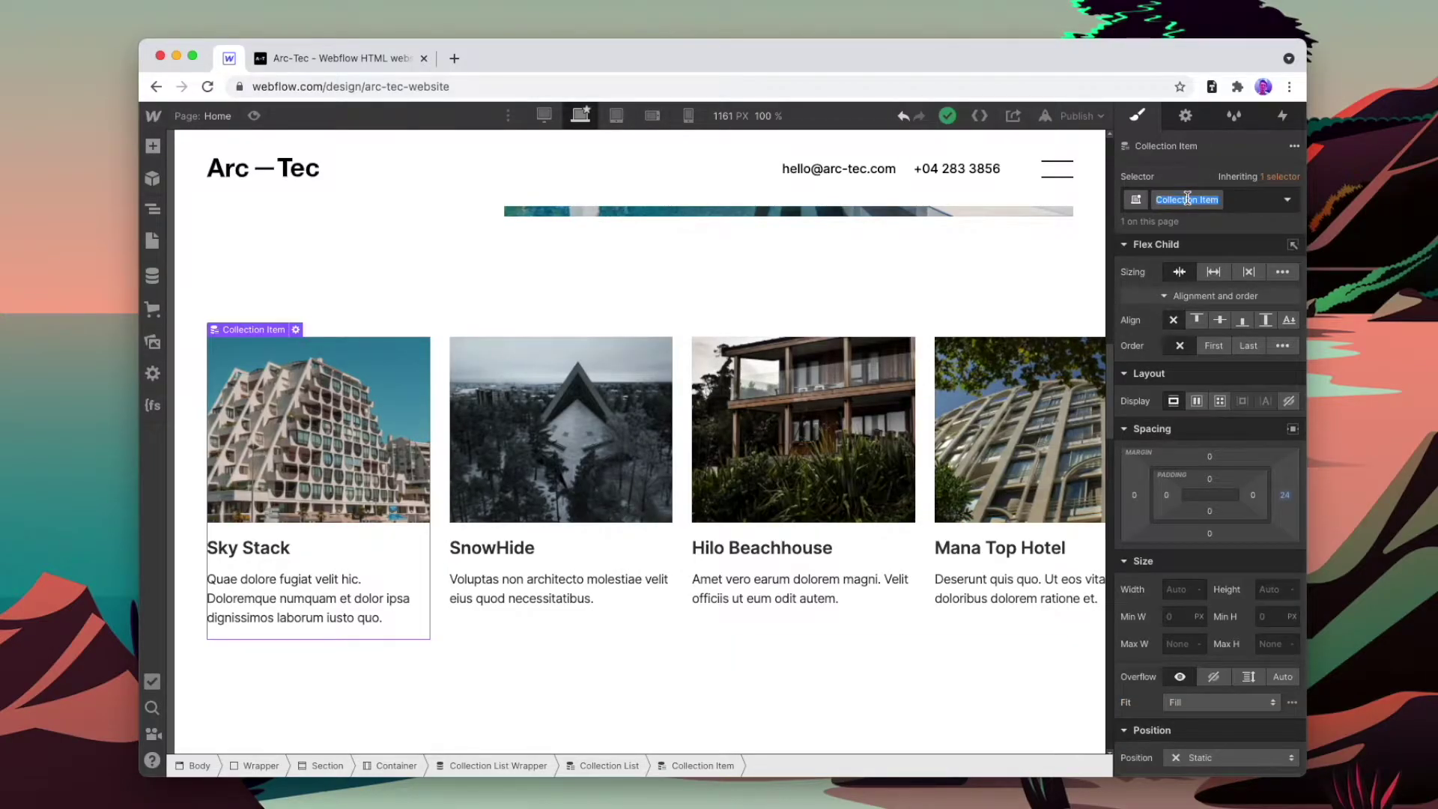
# Apply the Slider Item class to the project card
pyautogui.write('em')
pyautogui.press('Return')
pyautogui.click(803, 487)
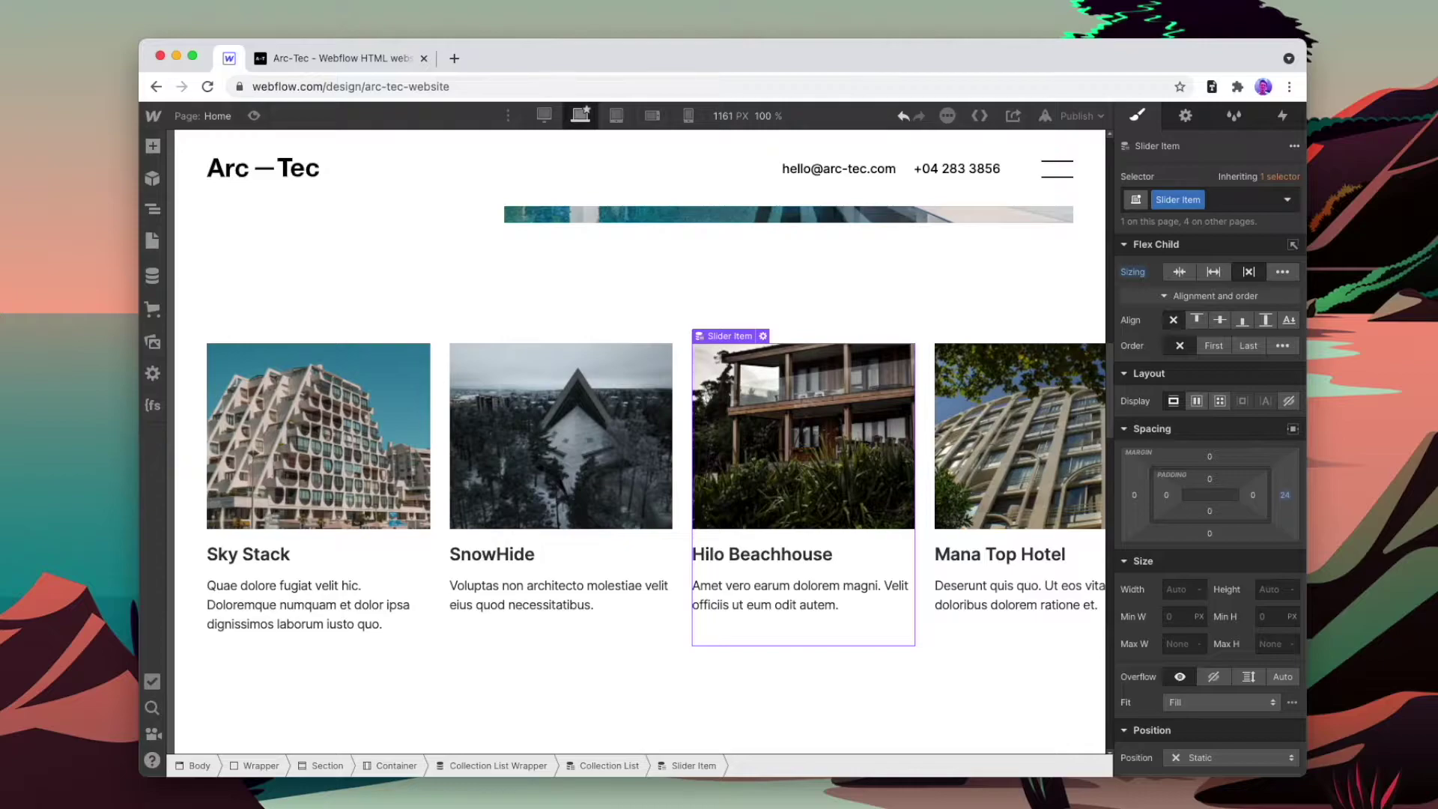
# Assign the existing Slider Wrapper class to the collection list wrapper
pyautogui.click(609, 766)
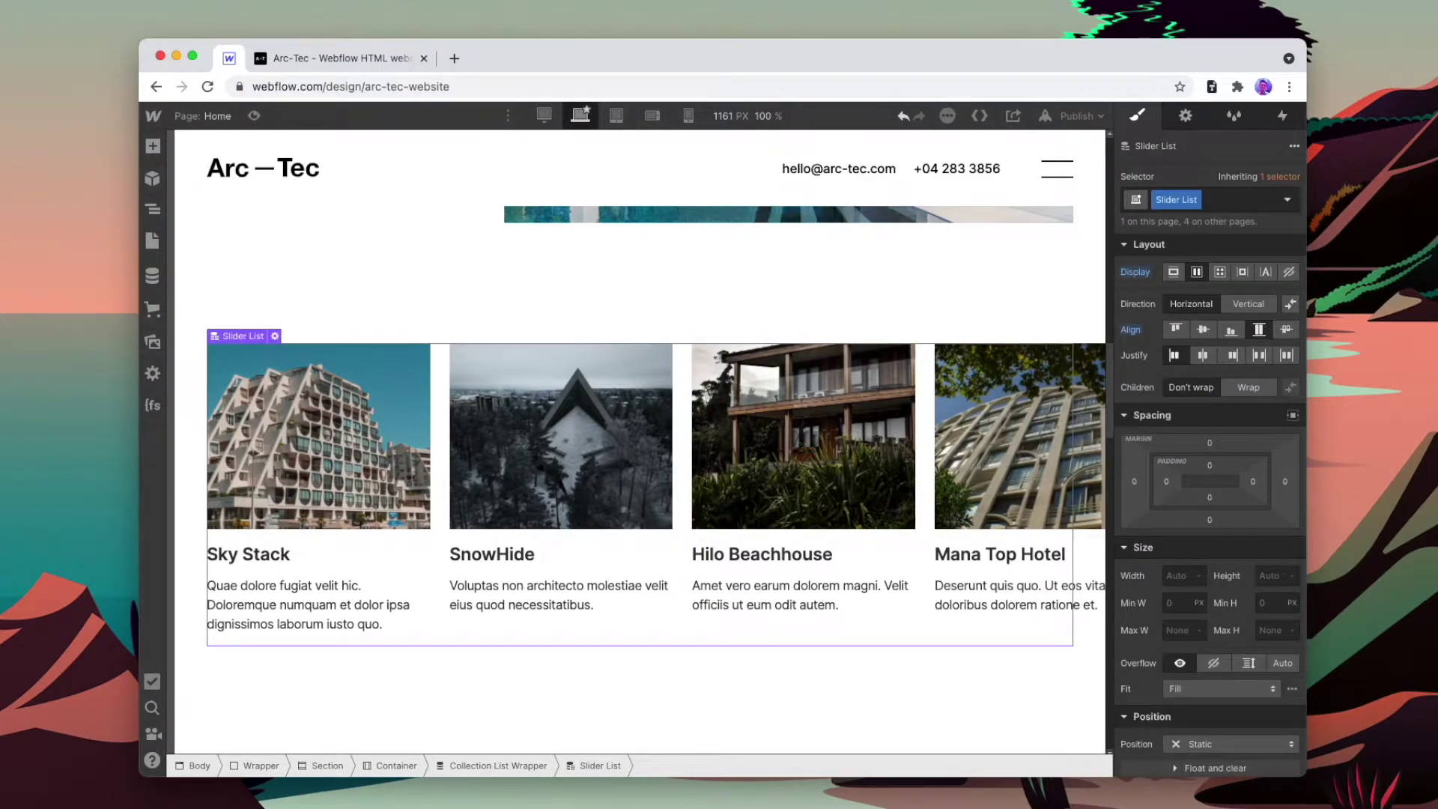
pyautogui.click(487, 770)
pyautogui.press('super+Return')
pyautogui.write('Sl')
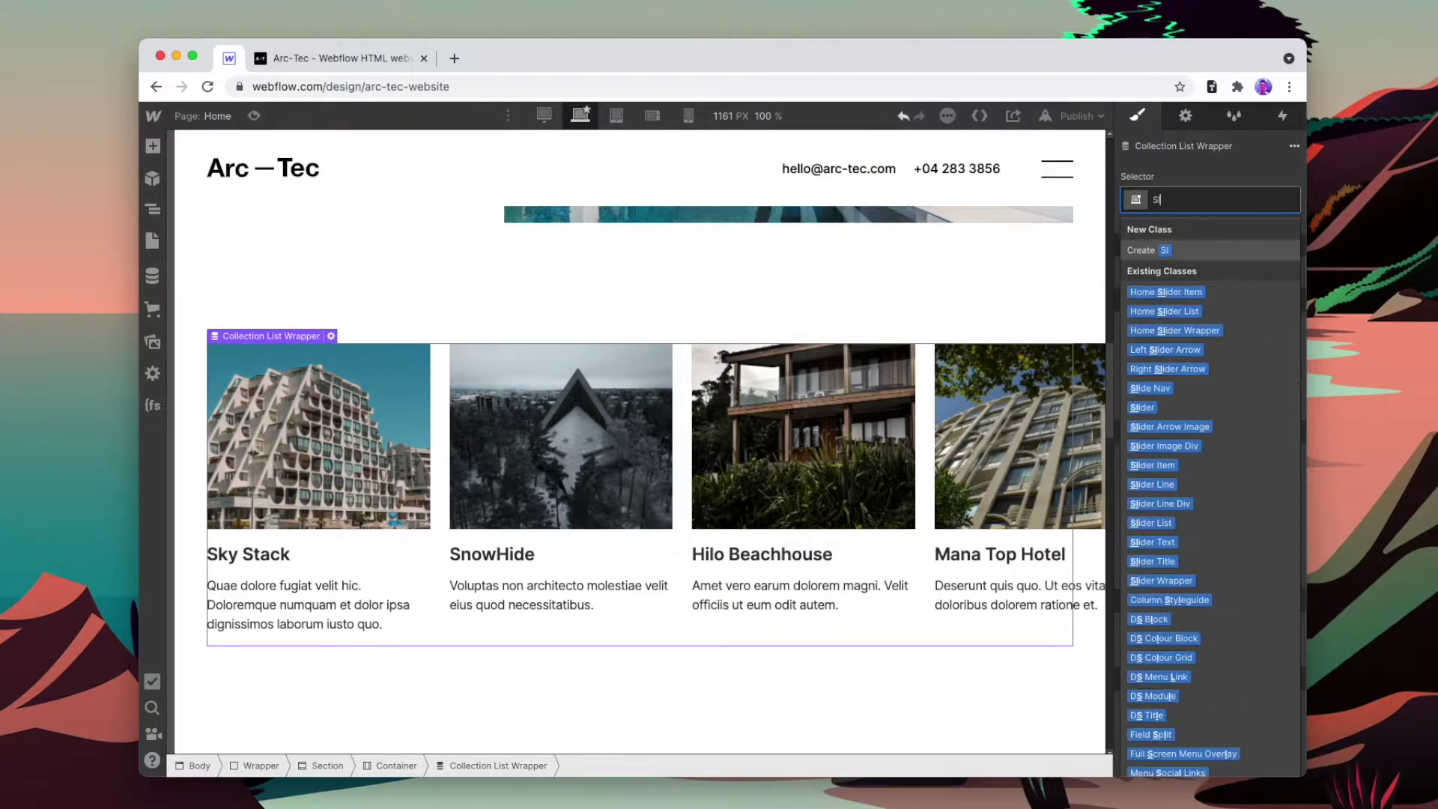
pyautogui.write('ider Wrappe')
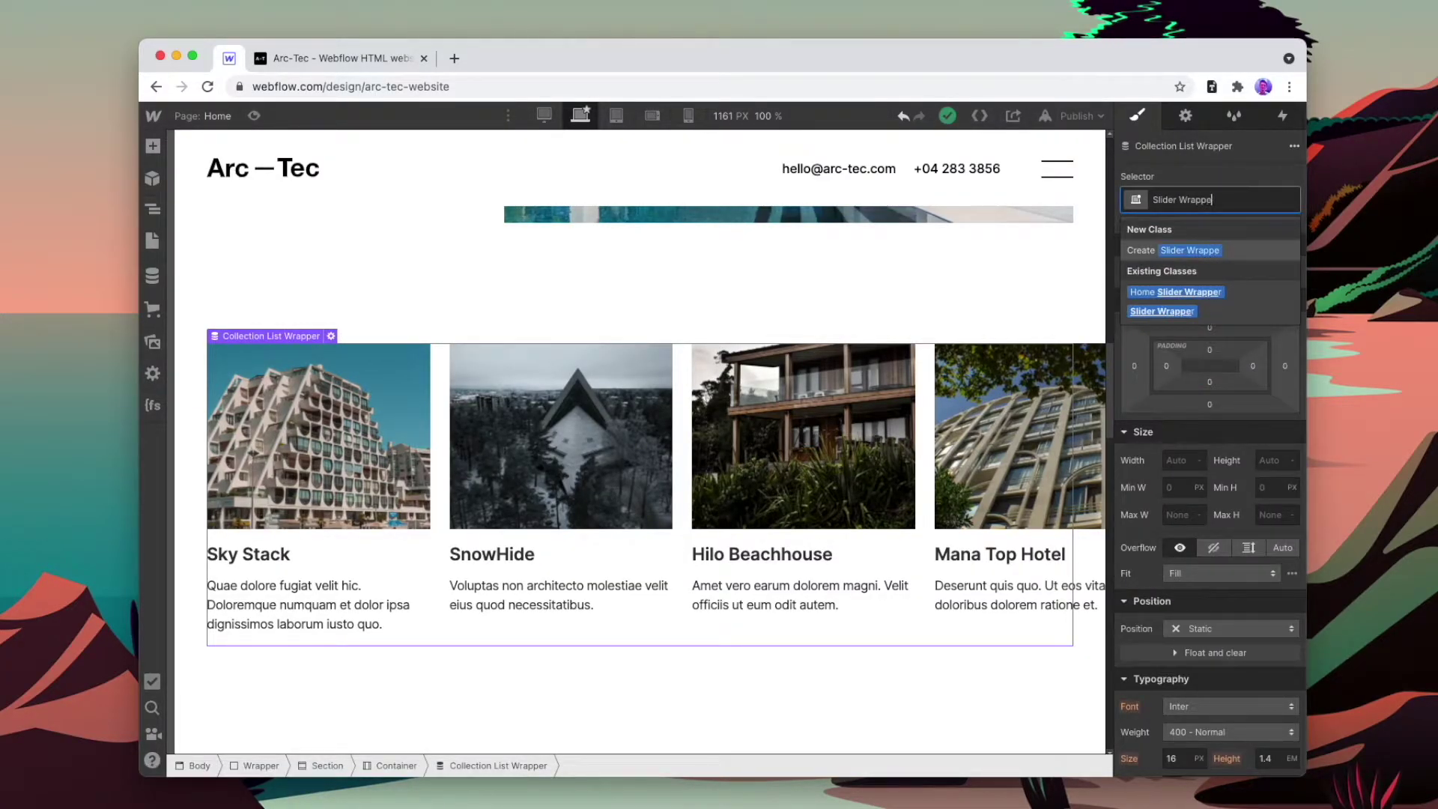
pyautogui.write('r')
pyautogui.press('Return')
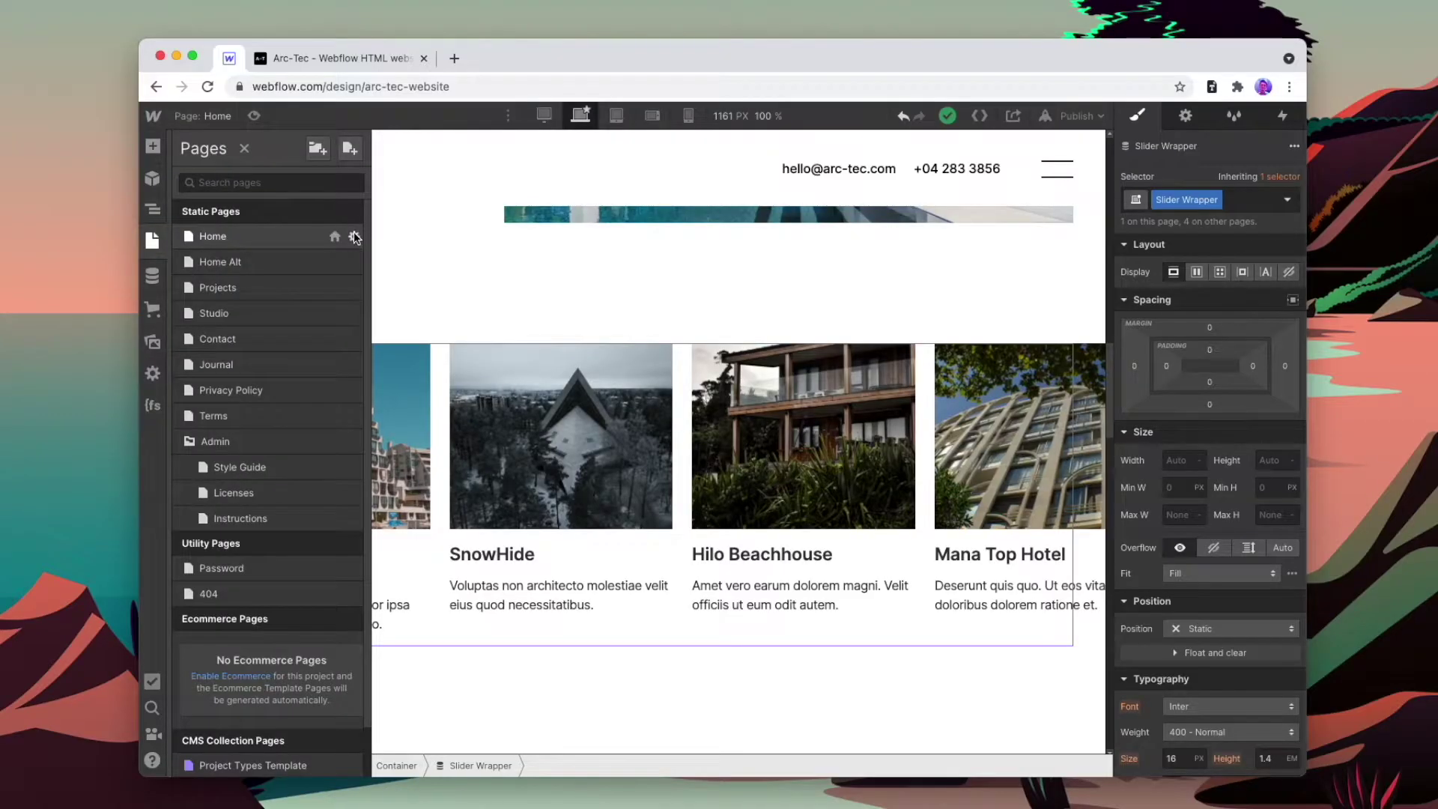
# Paste the Swiper stylesheet link into the Home page's head code
pyautogui.click(354, 237)
pyautogui.scroll(-15, 546, 408)
pyautogui.press('super+Tab')
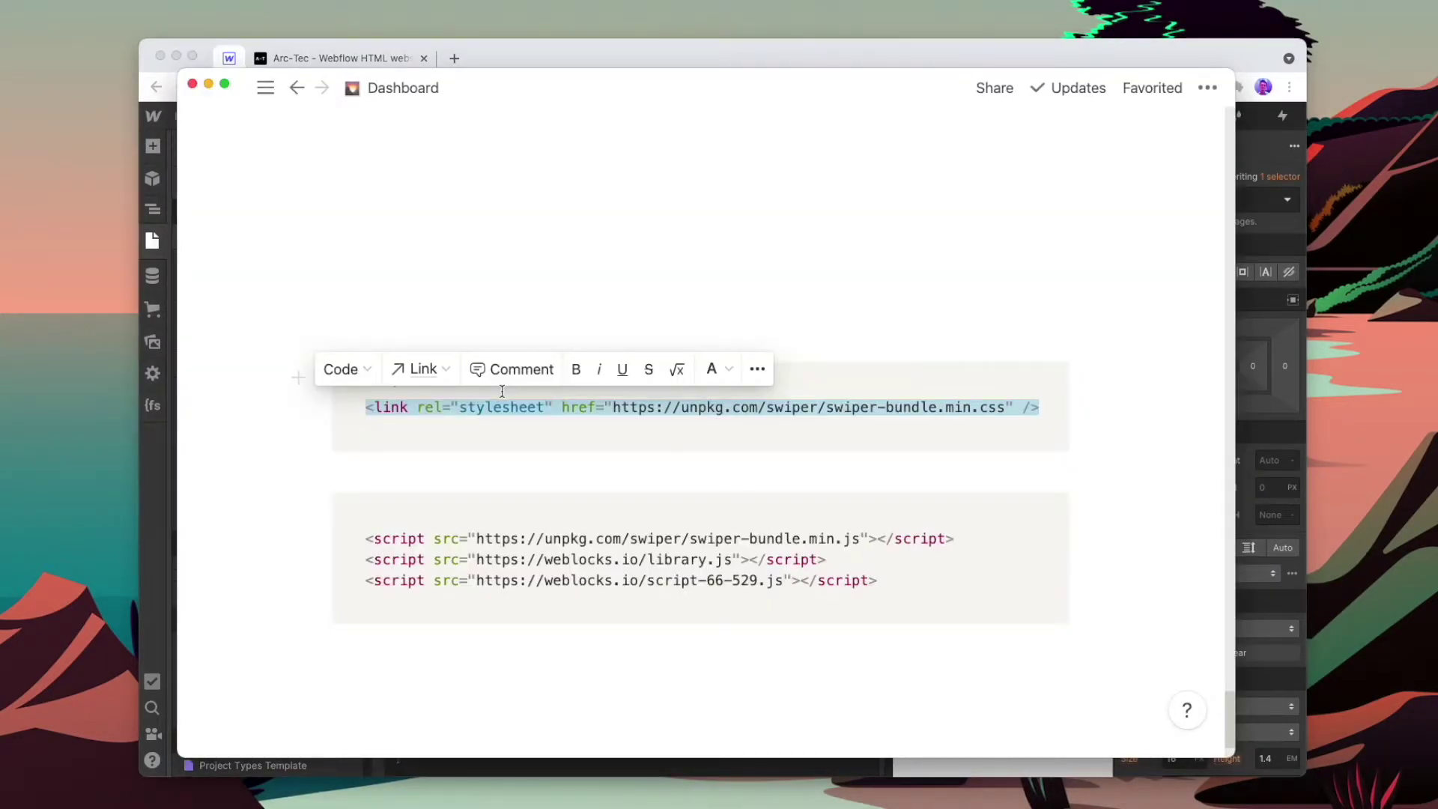
pyautogui.press('super+Tab')
pyautogui.click(504, 380)
# Paste the Swiper bundle, library.js and script-66-529.js script tags into the before-body code
pyautogui.scroll(-5, 505, 380)
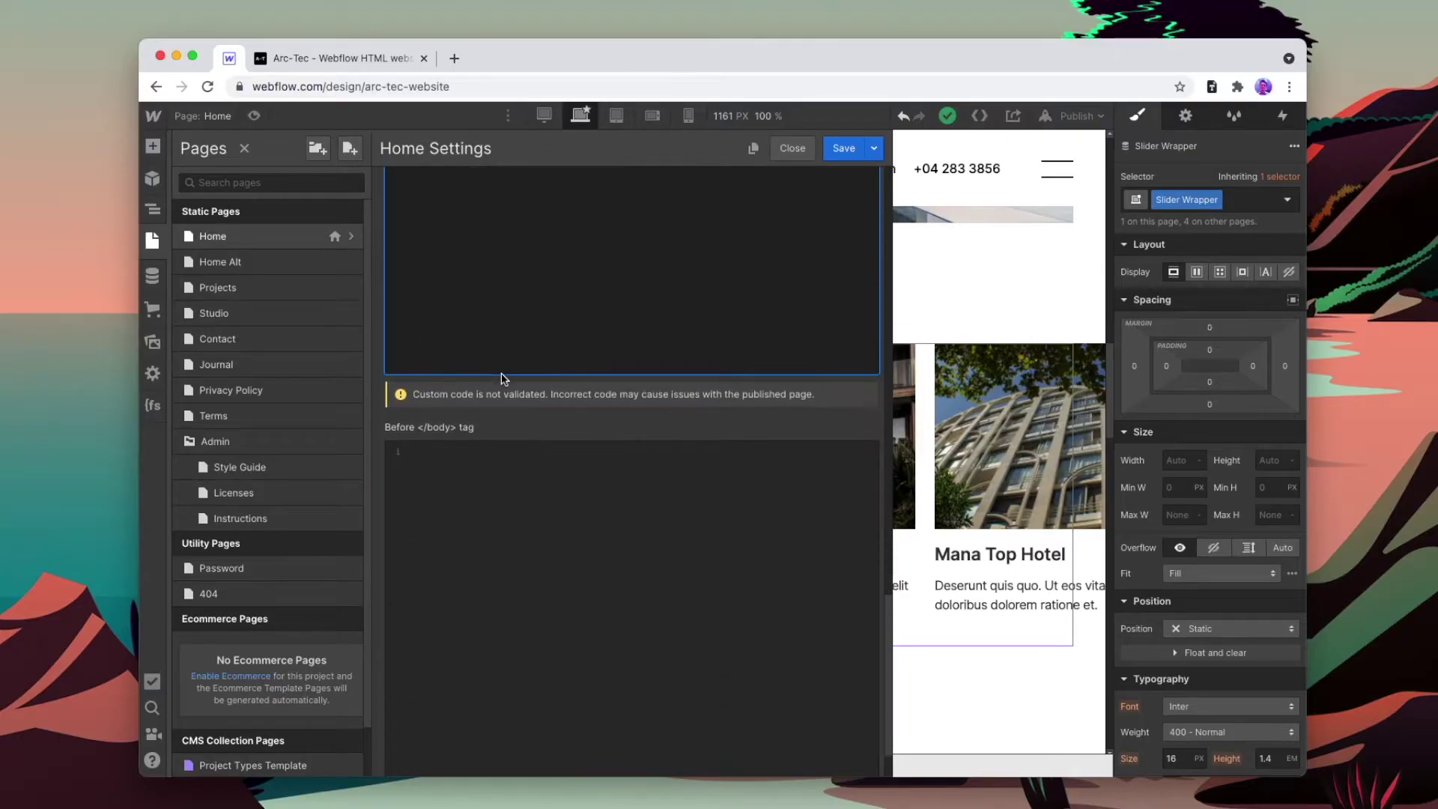
pyautogui.press('super+Tab')
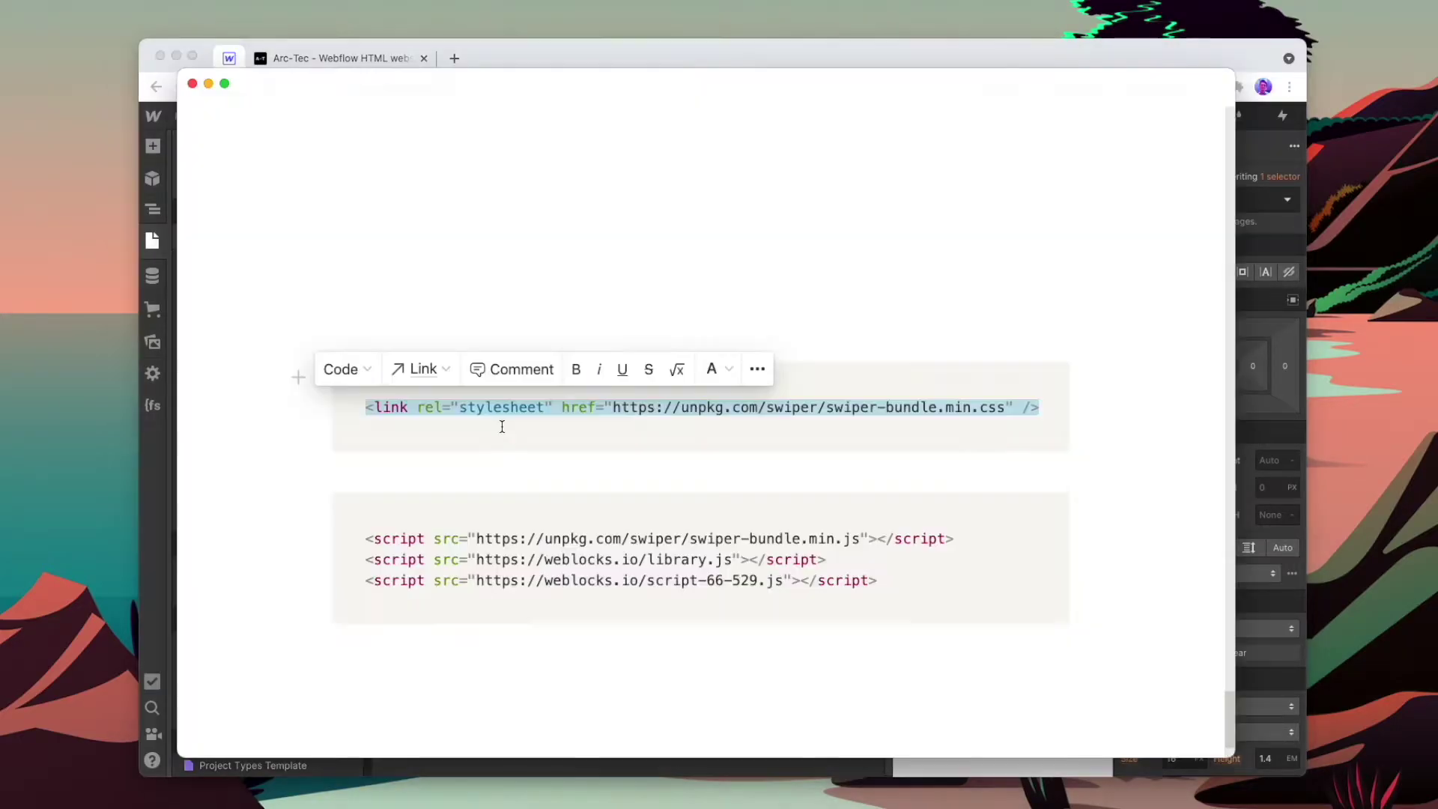
pyautogui.tripleClick(809, 580)
pyautogui.press('super+Tab')
pyautogui.click(660, 527)
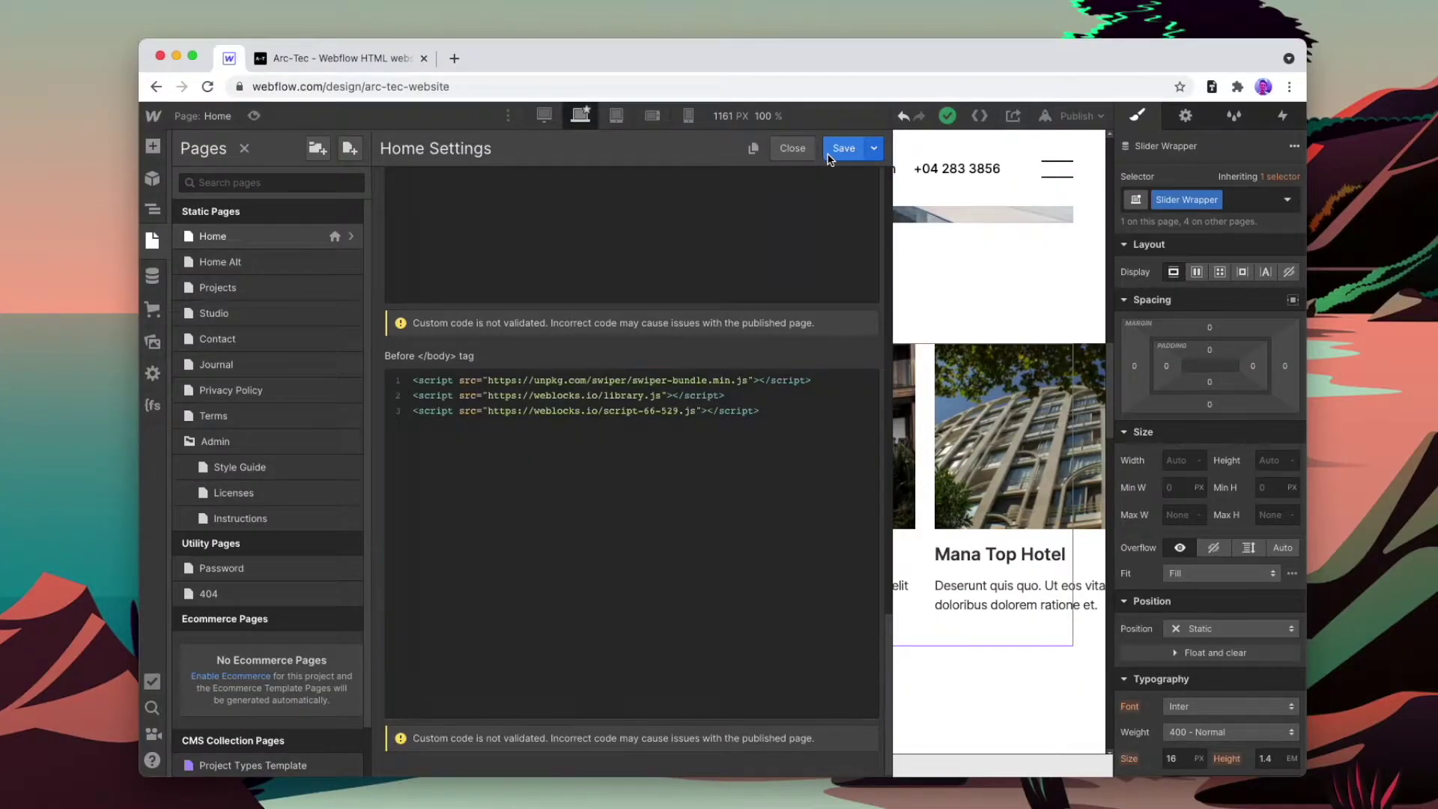
# Publish the site to the selected domains
pyautogui.click(832, 153)
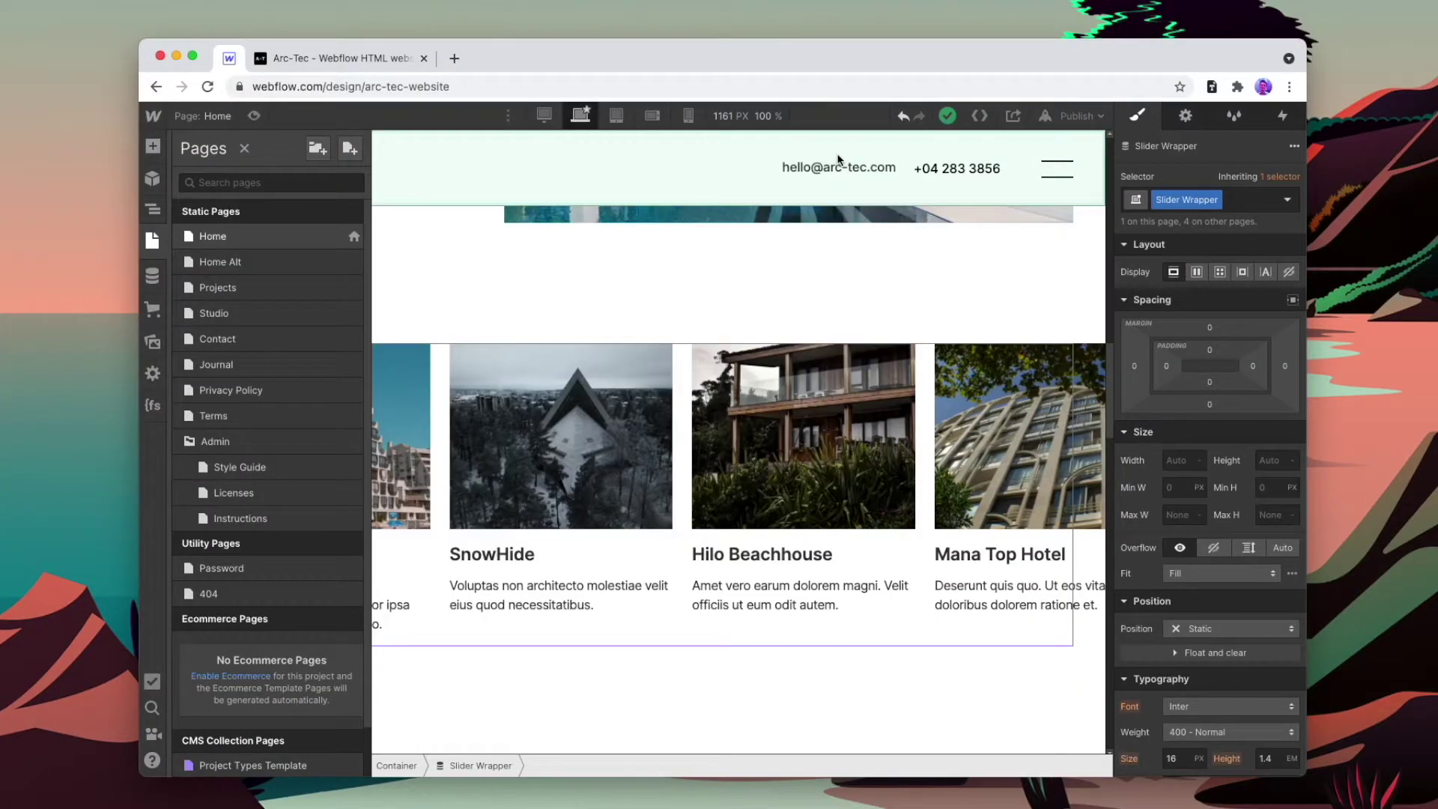
pyautogui.click(1077, 115)
pyautogui.click(997, 314)
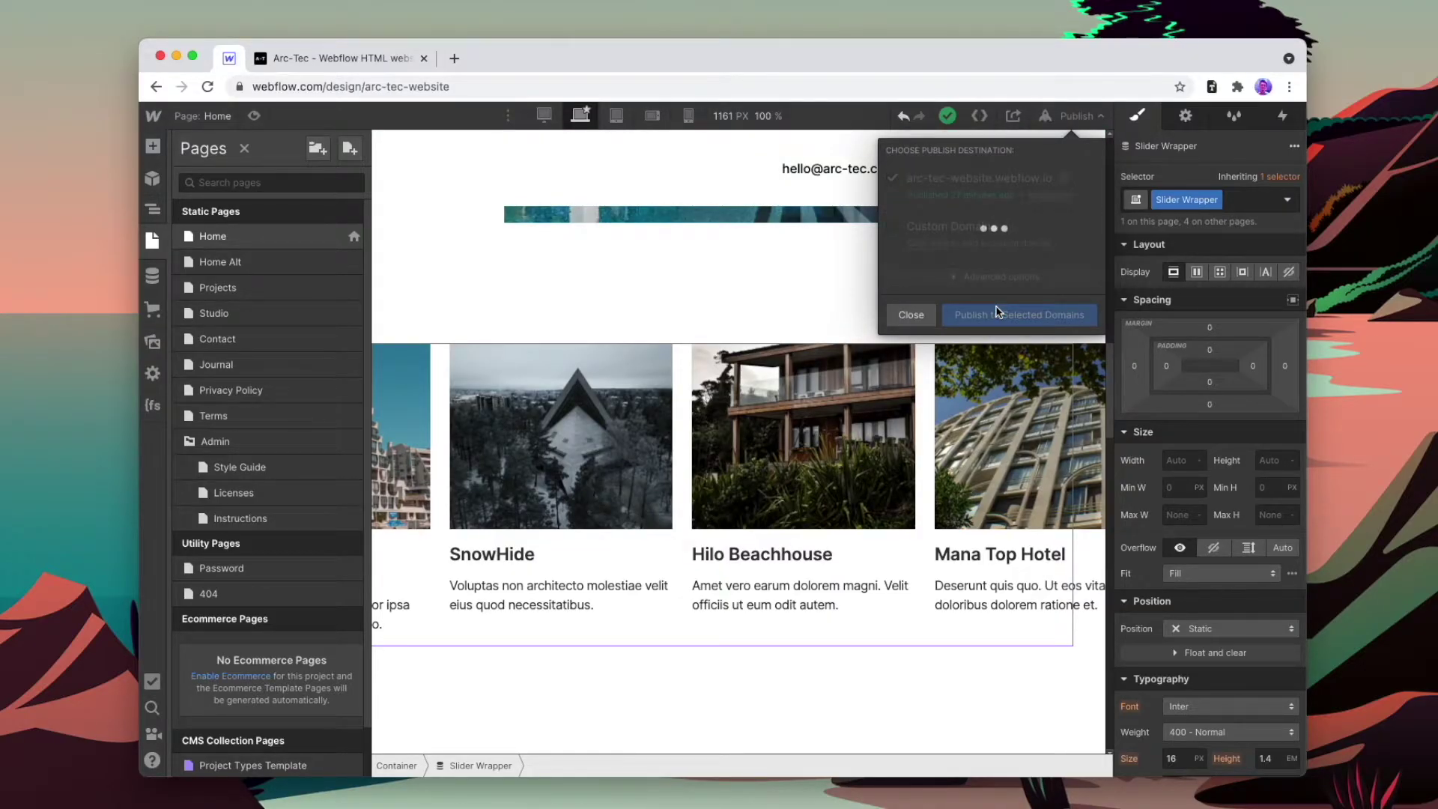
# Check the project cards row on the live webflow.io homepage, then return to the Designer
pyautogui.click(1064, 178)
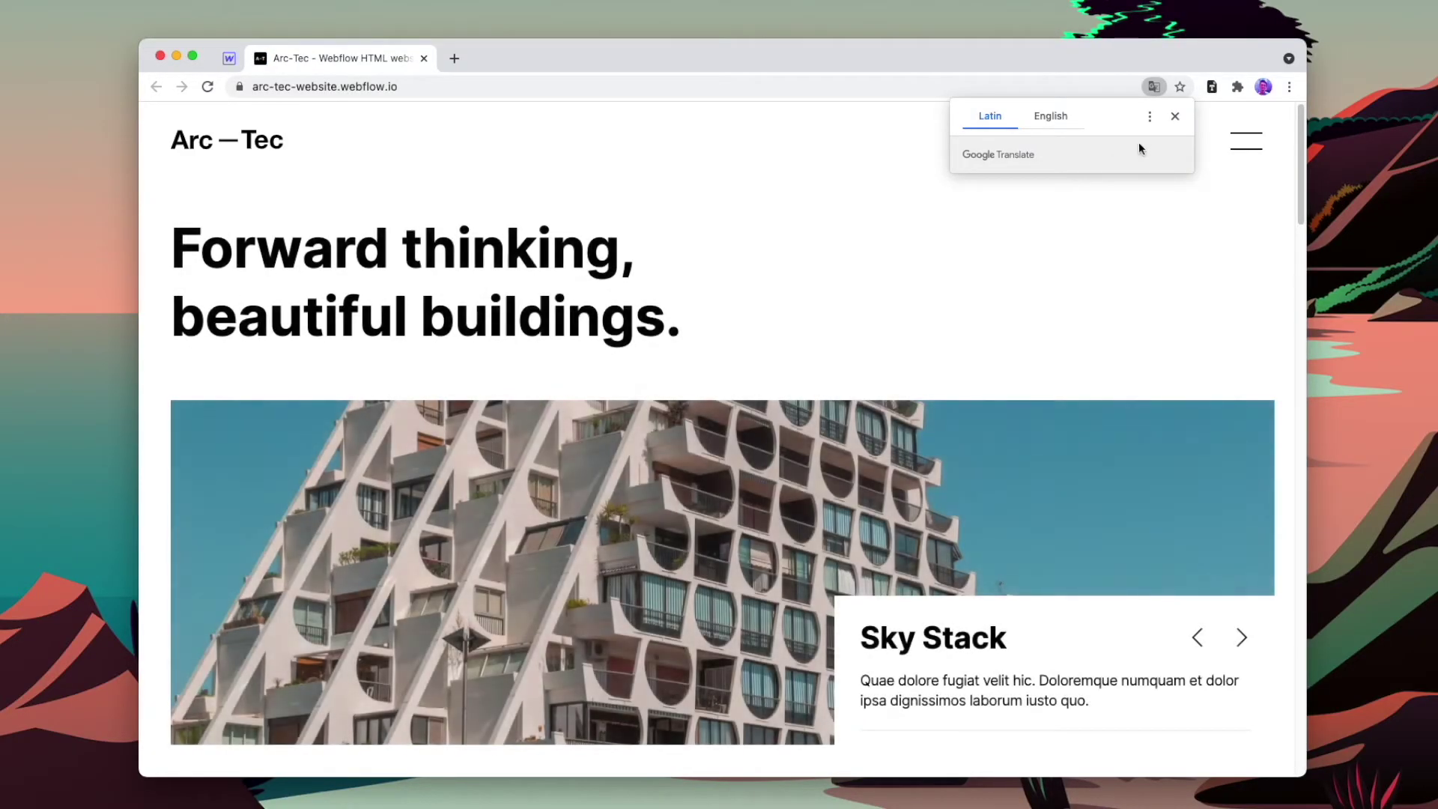
pyautogui.click(1174, 116)
pyautogui.scroll(-15, 731, 301)
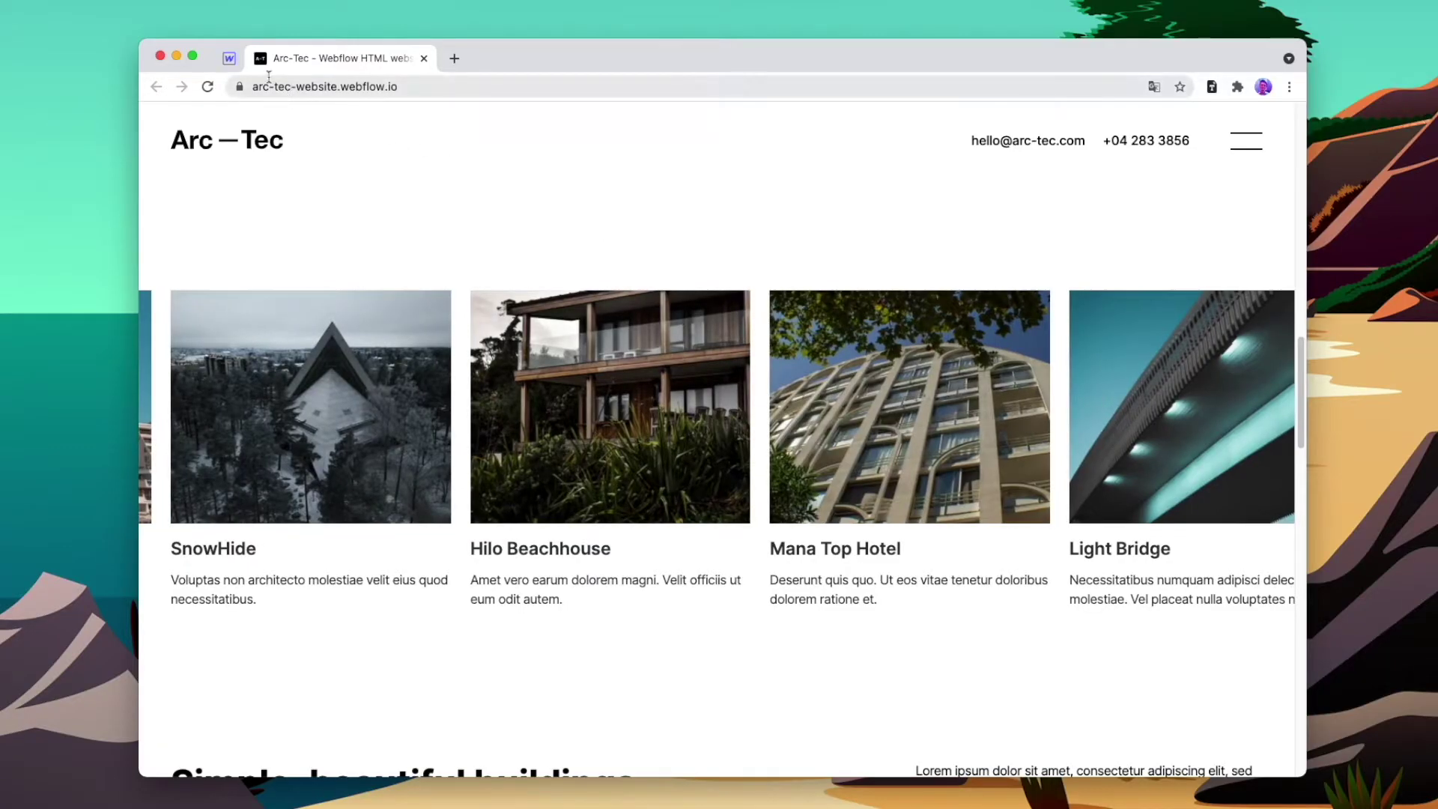
pyautogui.click(237, 66)
# Set the Project Link Card width to 80 VW and the Slider Image Div height to 35 VW
pyautogui.click(433, 382)
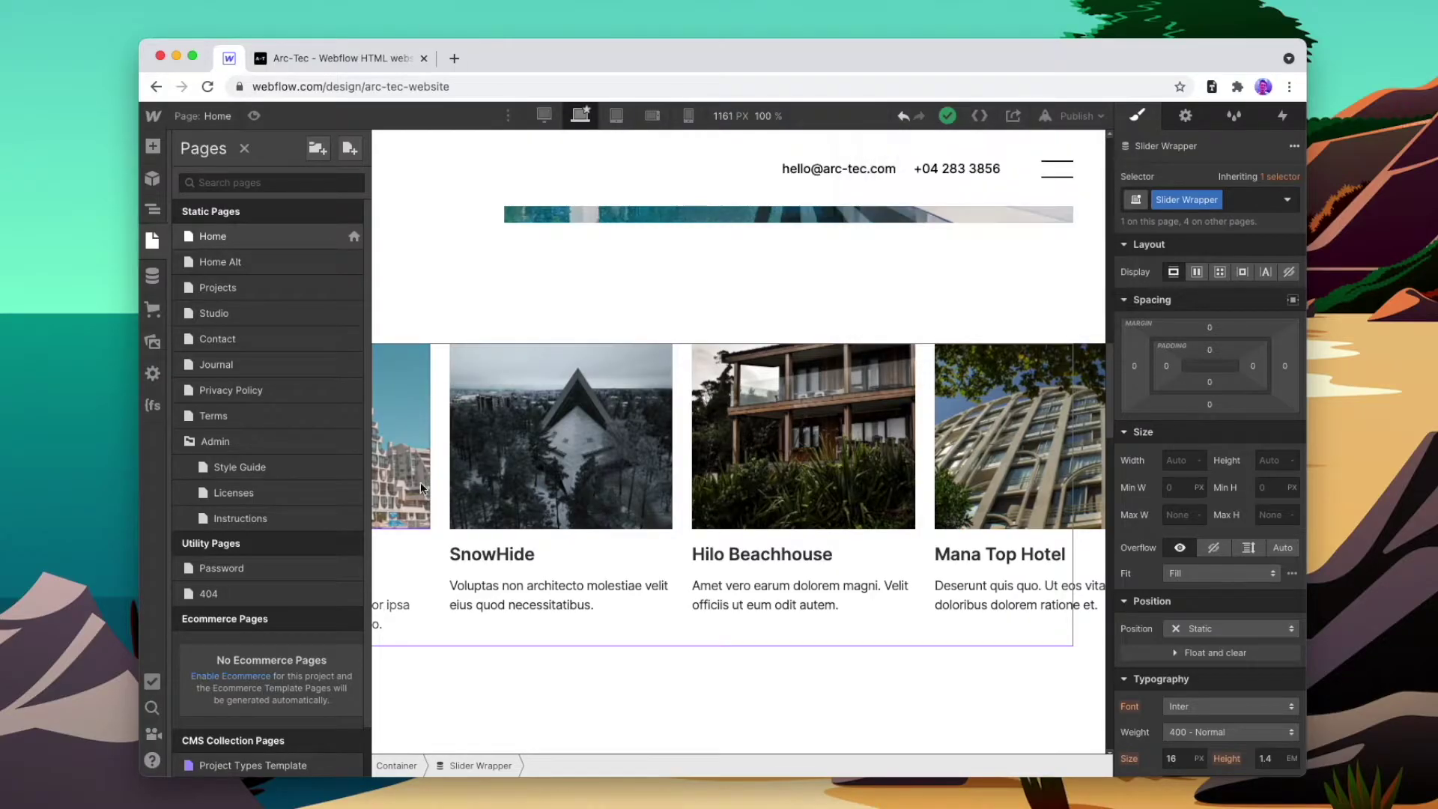
pyautogui.click(405, 539)
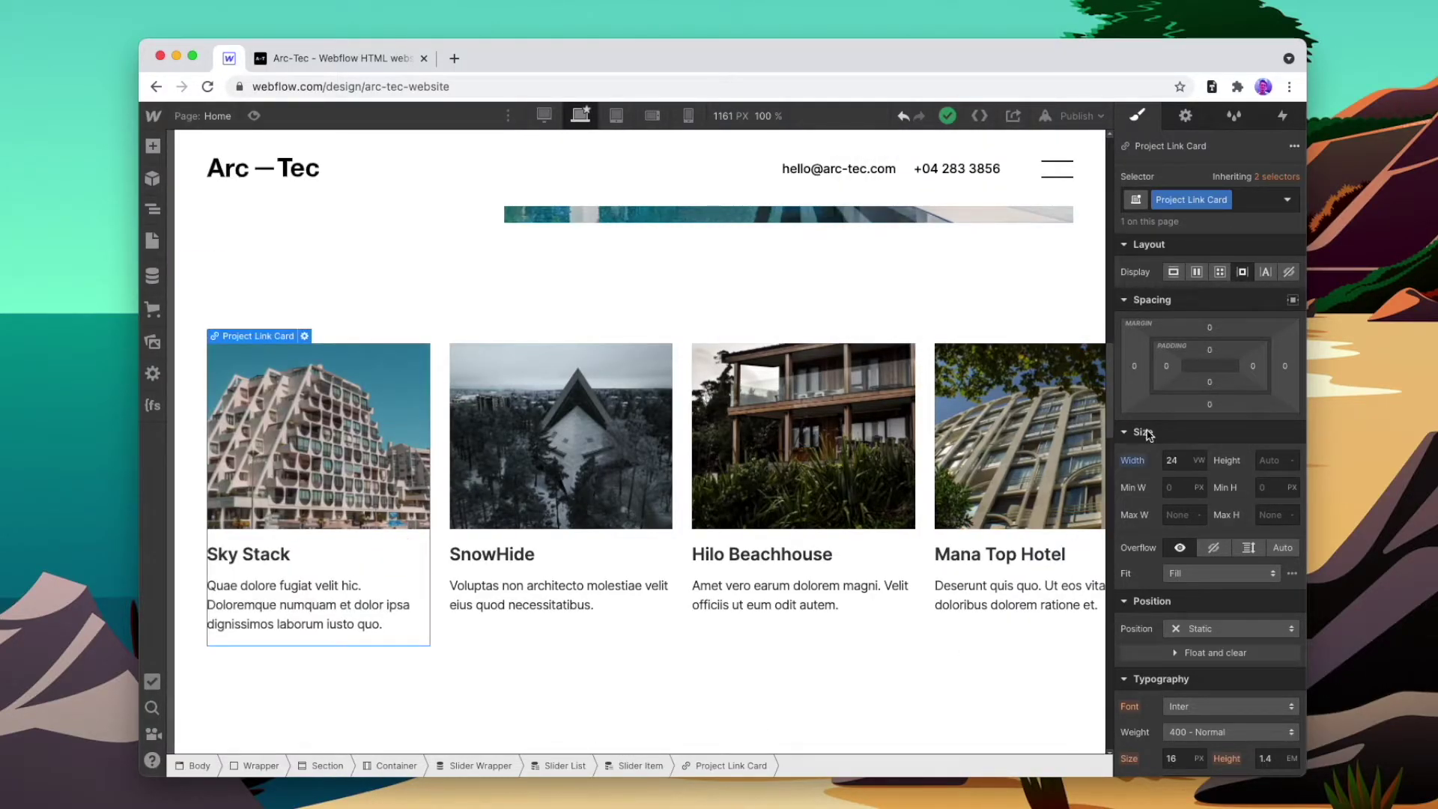
pyautogui.write('80')
pyautogui.press('Return')
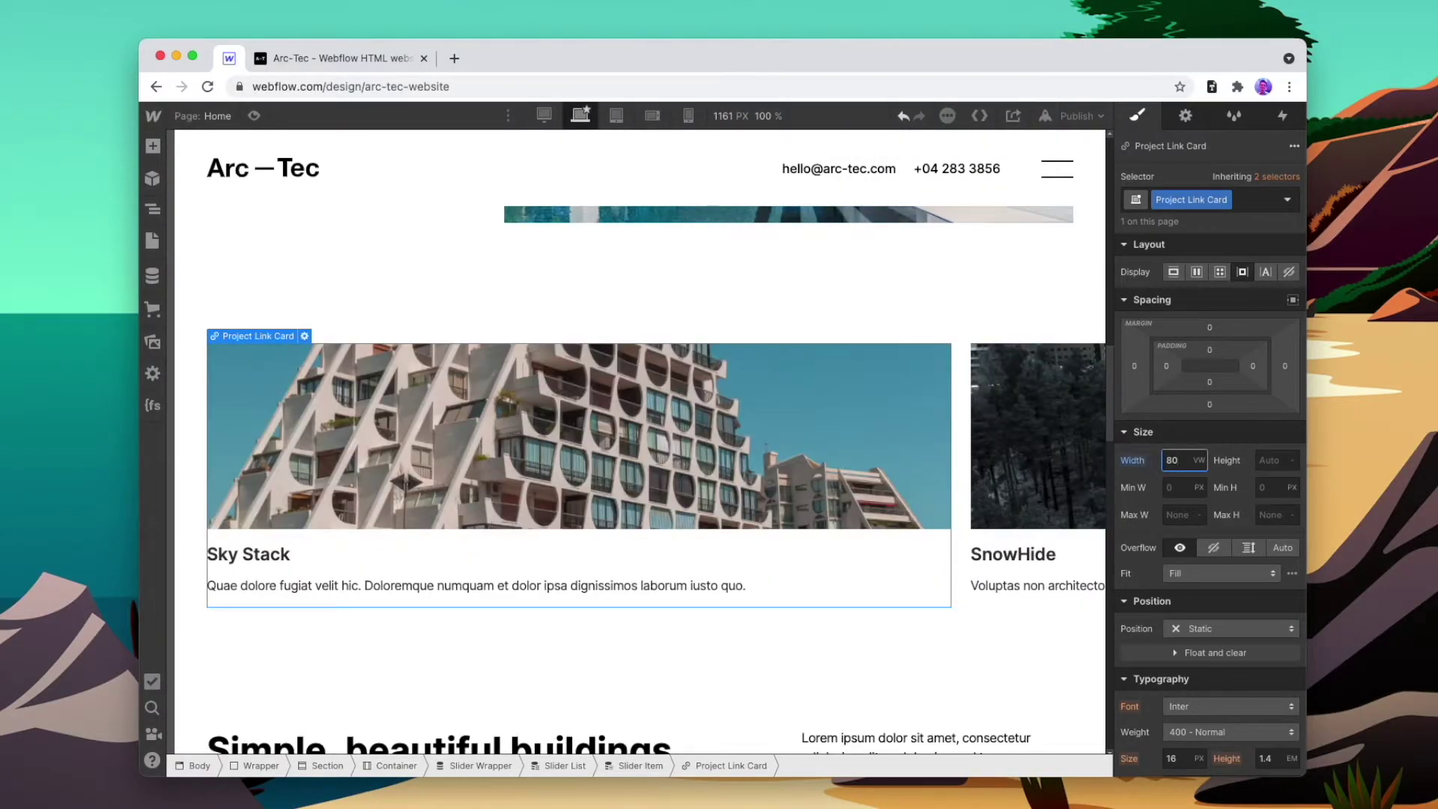
pyautogui.click(919, 482)
pyautogui.click(831, 765)
pyautogui.click(1271, 460)
pyautogui.write('35')
pyautogui.scroll(-1, 860, 322)
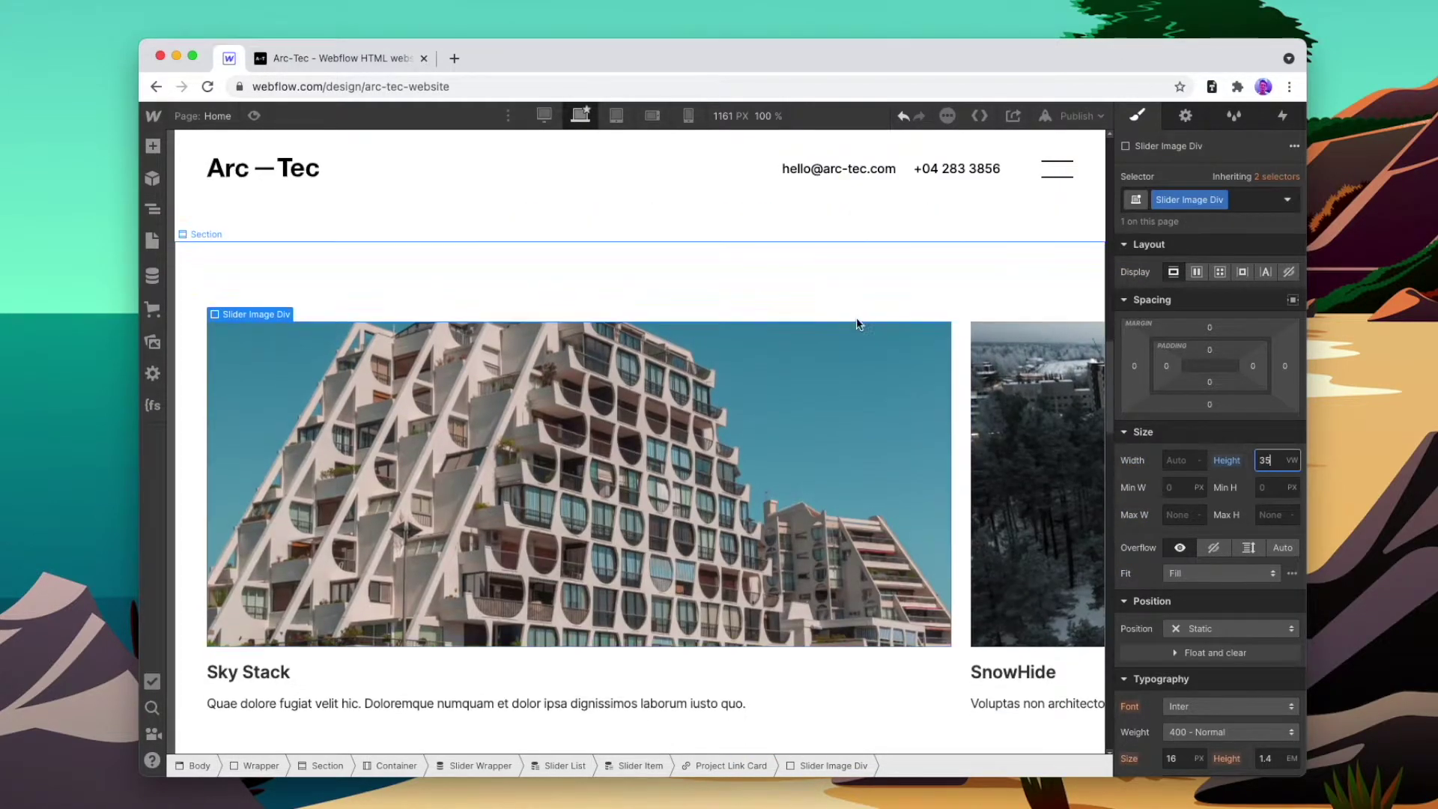
# Swap the heading's S combo class for L, give the paragraph the Large class, and publish
pyautogui.click(279, 649)
pyautogui.click(1240, 204)
pyautogui.press('BackSpace')
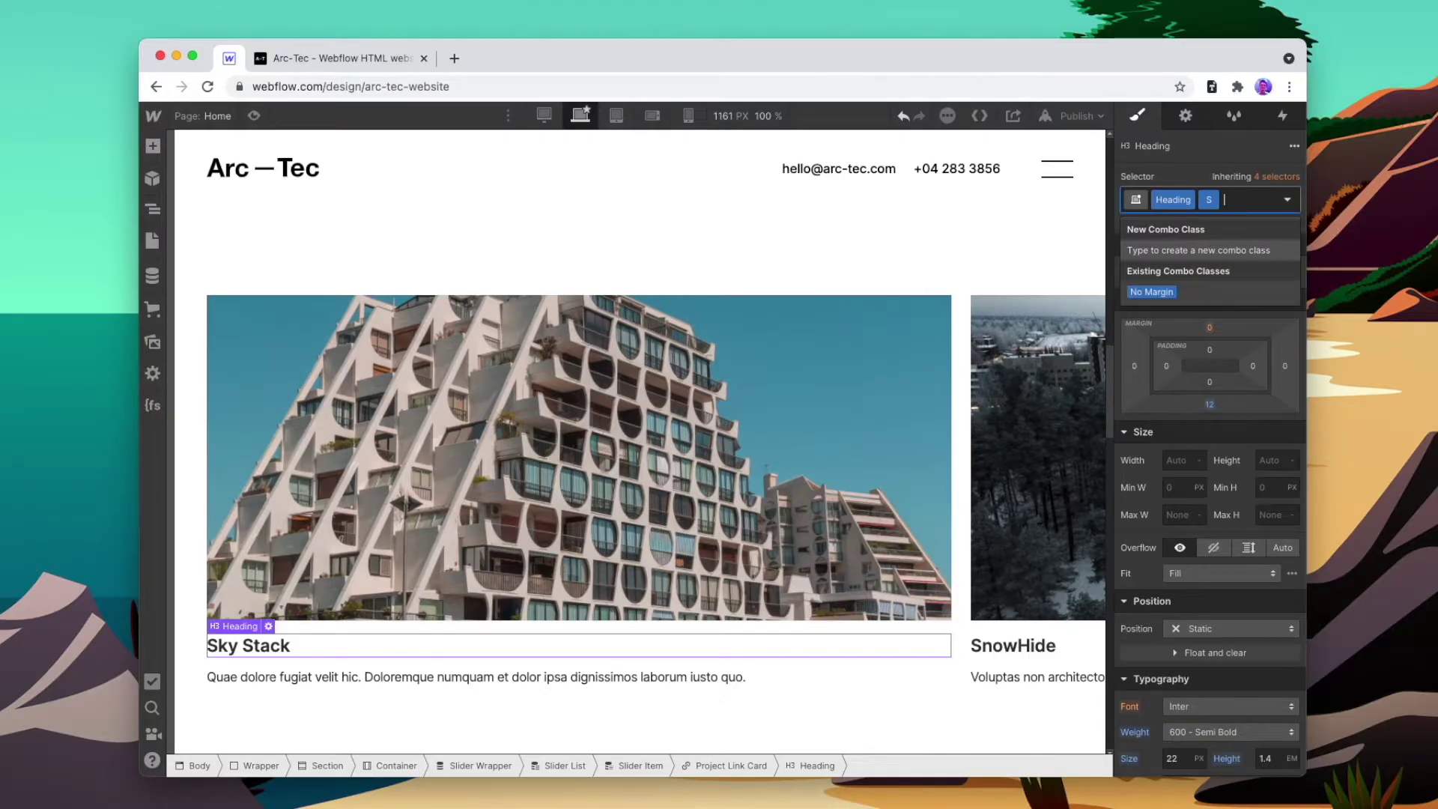
pyautogui.write('L')
pyautogui.click(1202, 234)
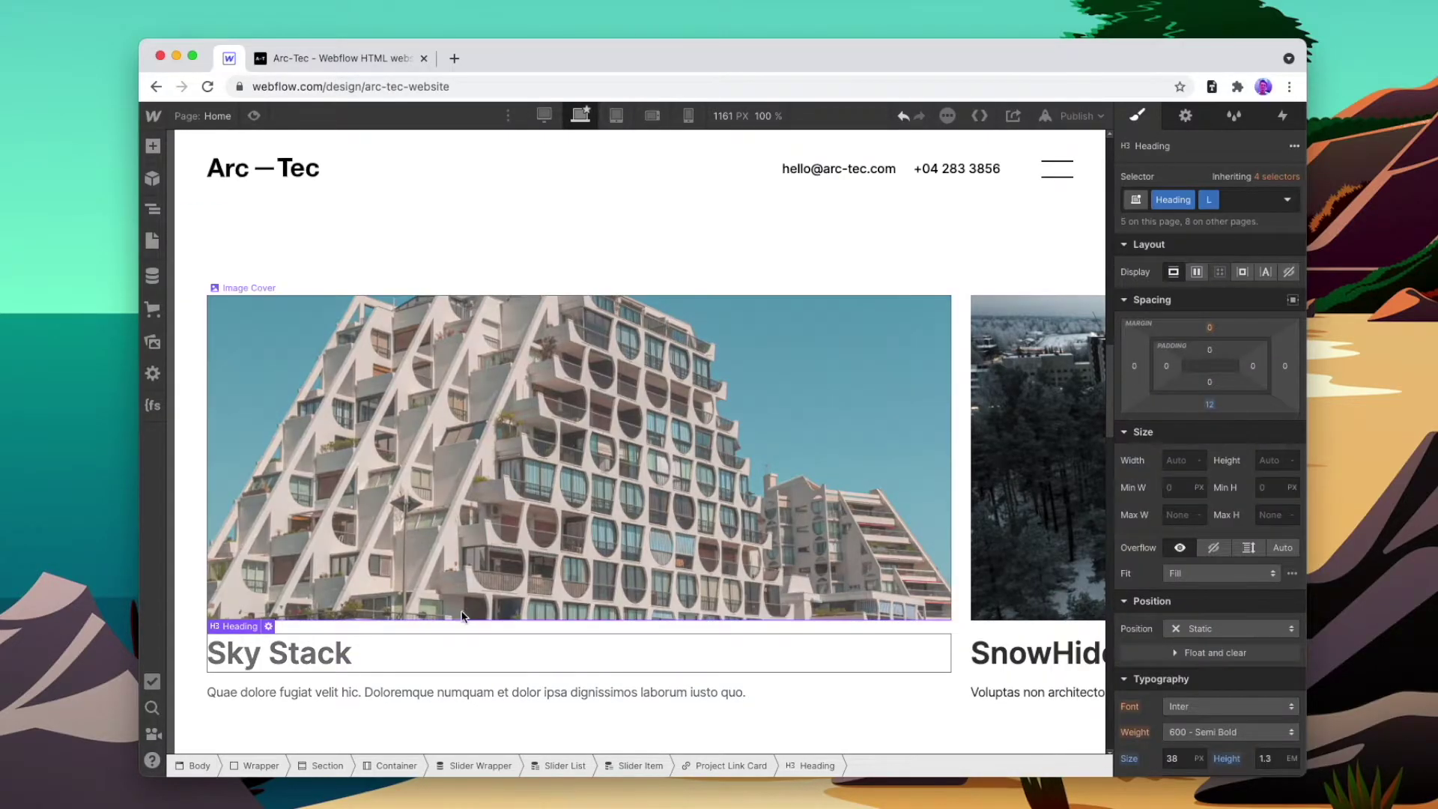
pyautogui.click(450, 689)
pyautogui.click(1231, 199)
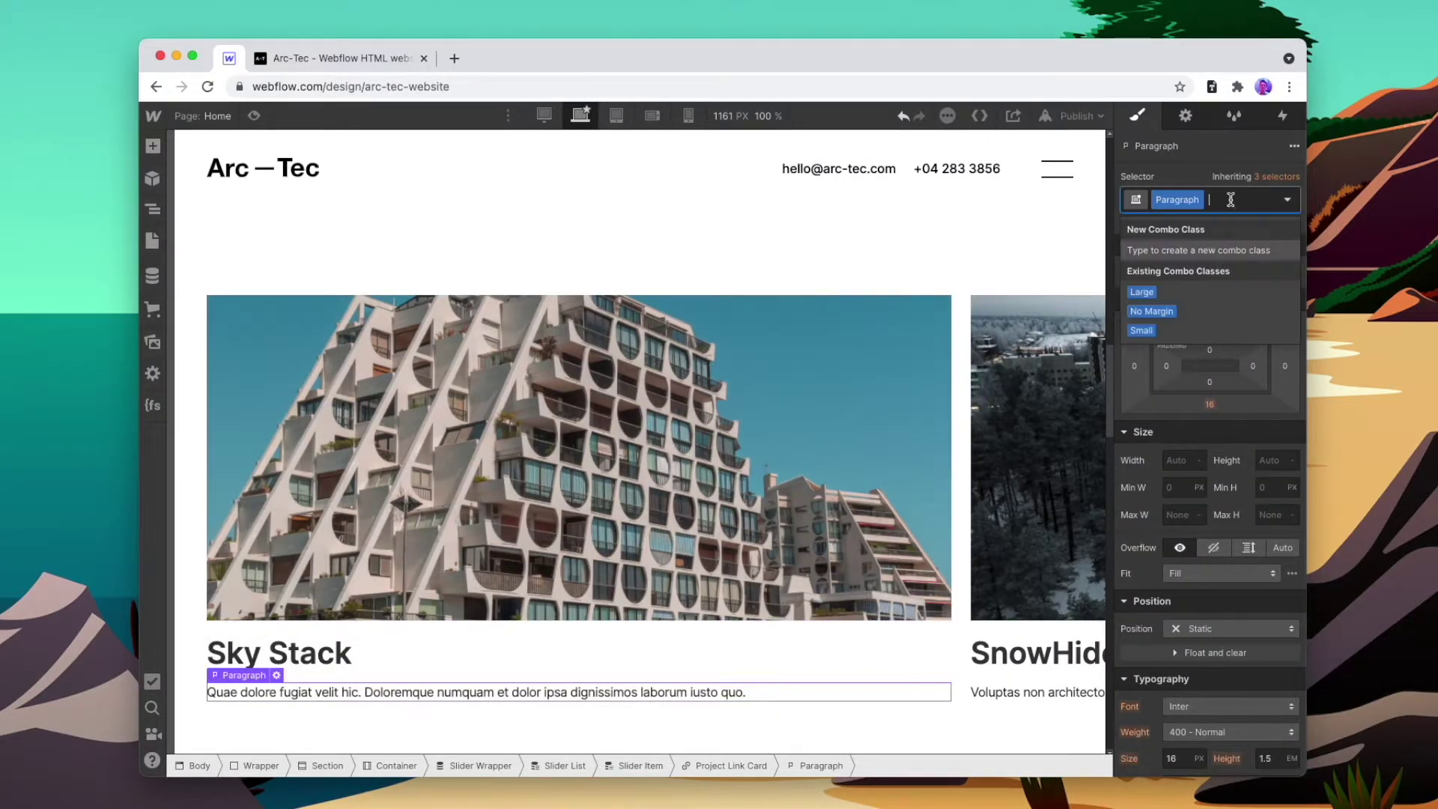
pyautogui.click(1180, 292)
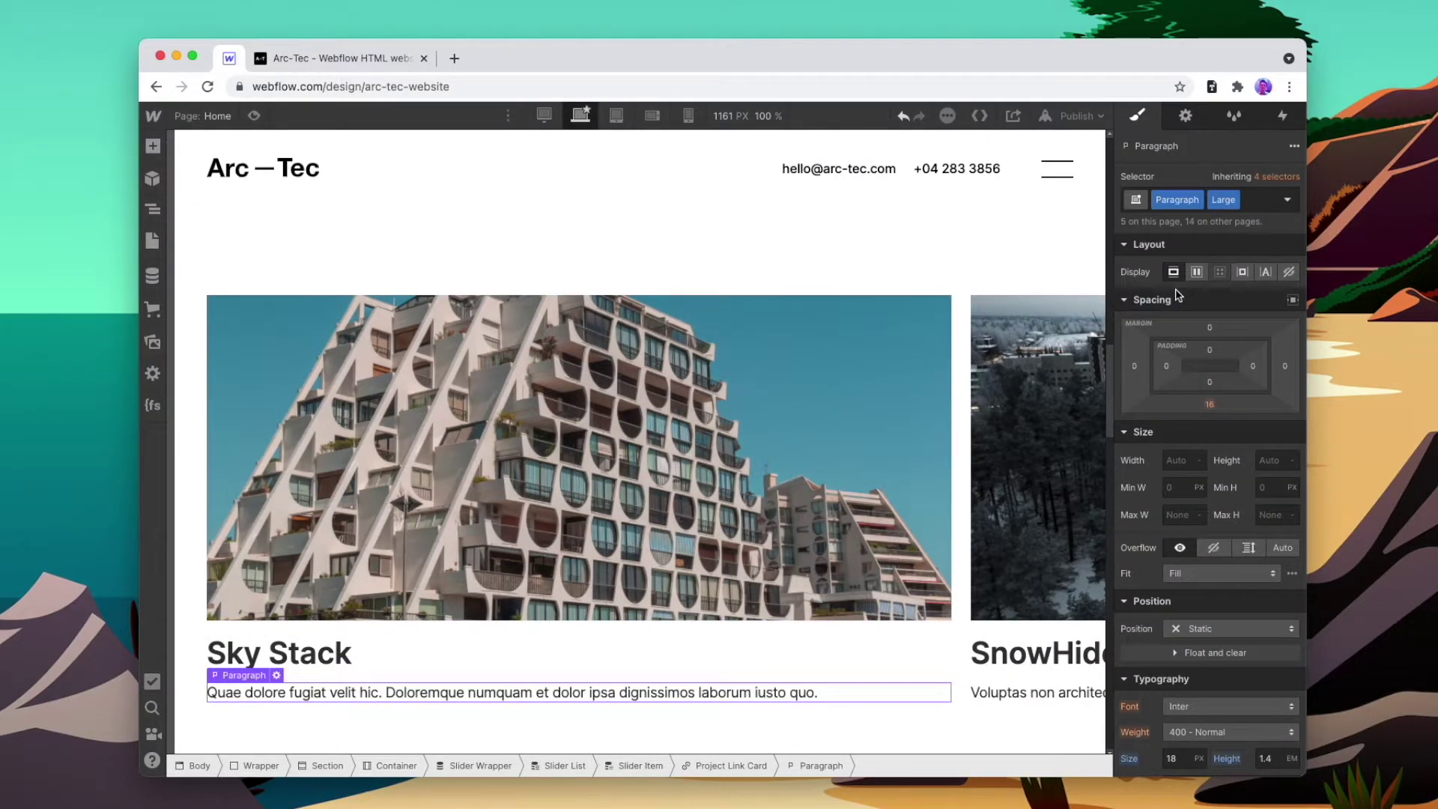
pyautogui.click(1075, 118)
pyautogui.click(1032, 316)
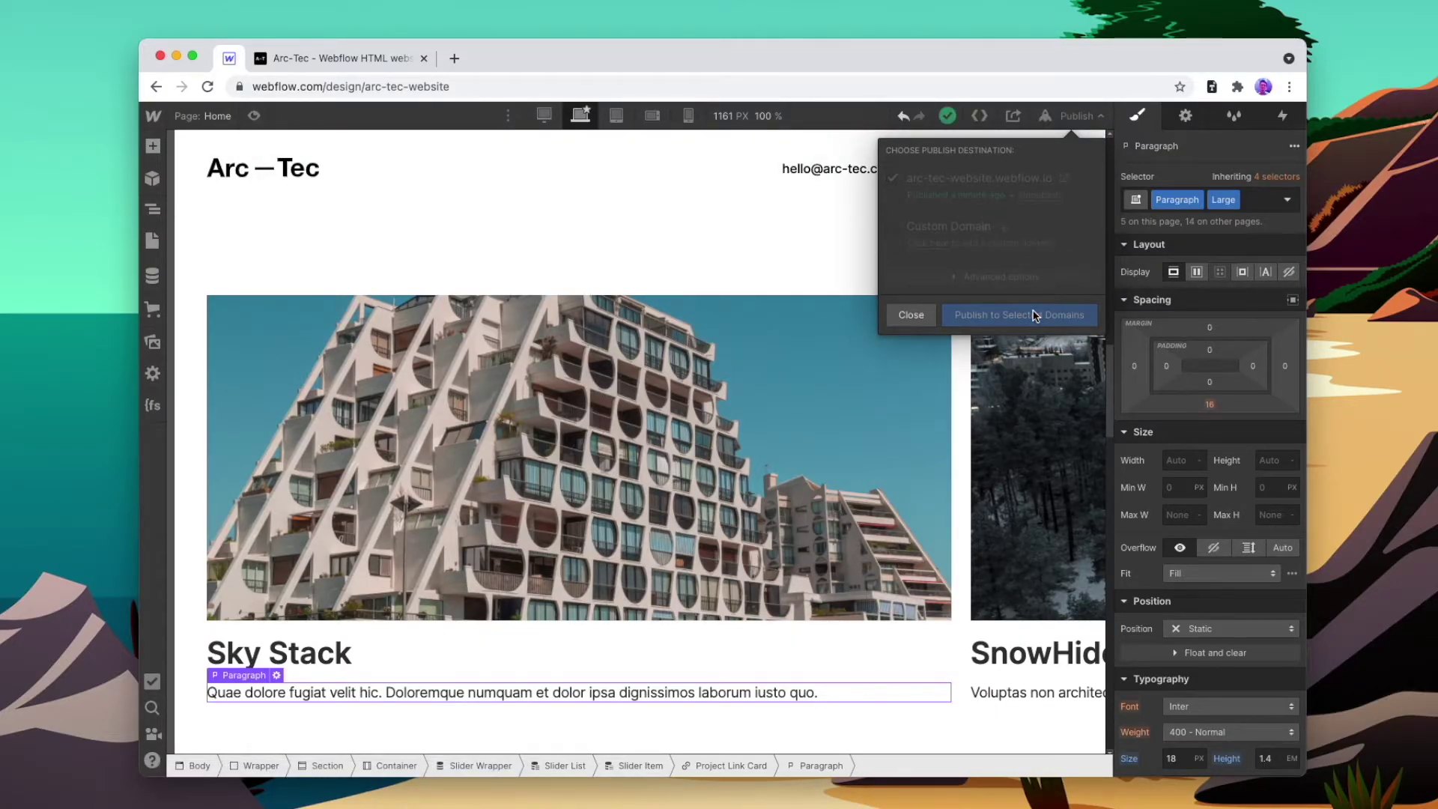
# Check the wide Sky Stack slide on the live homepage, then return to the Home canvas
pyautogui.click(316, 59)
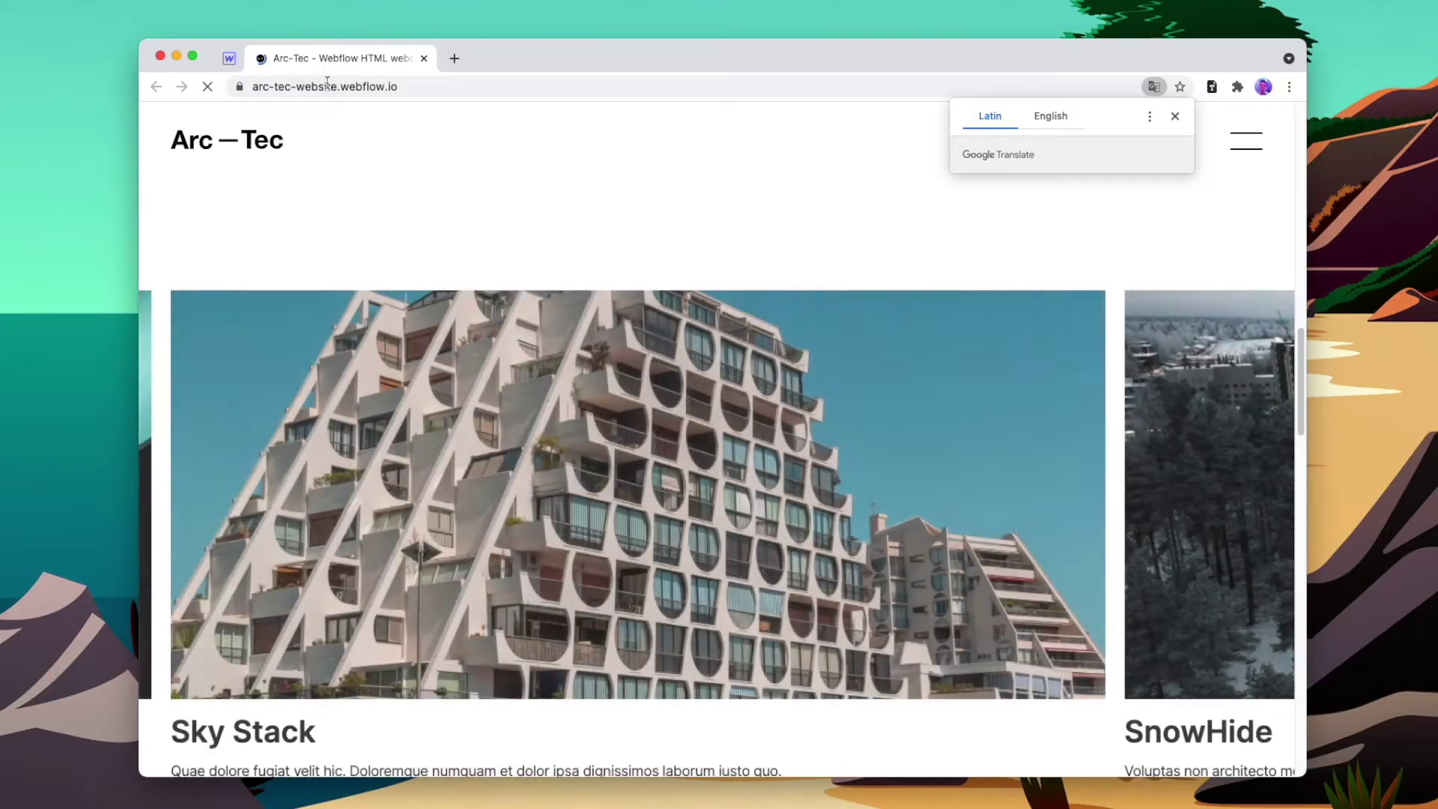
pyautogui.scroll(-2, 493, 233)
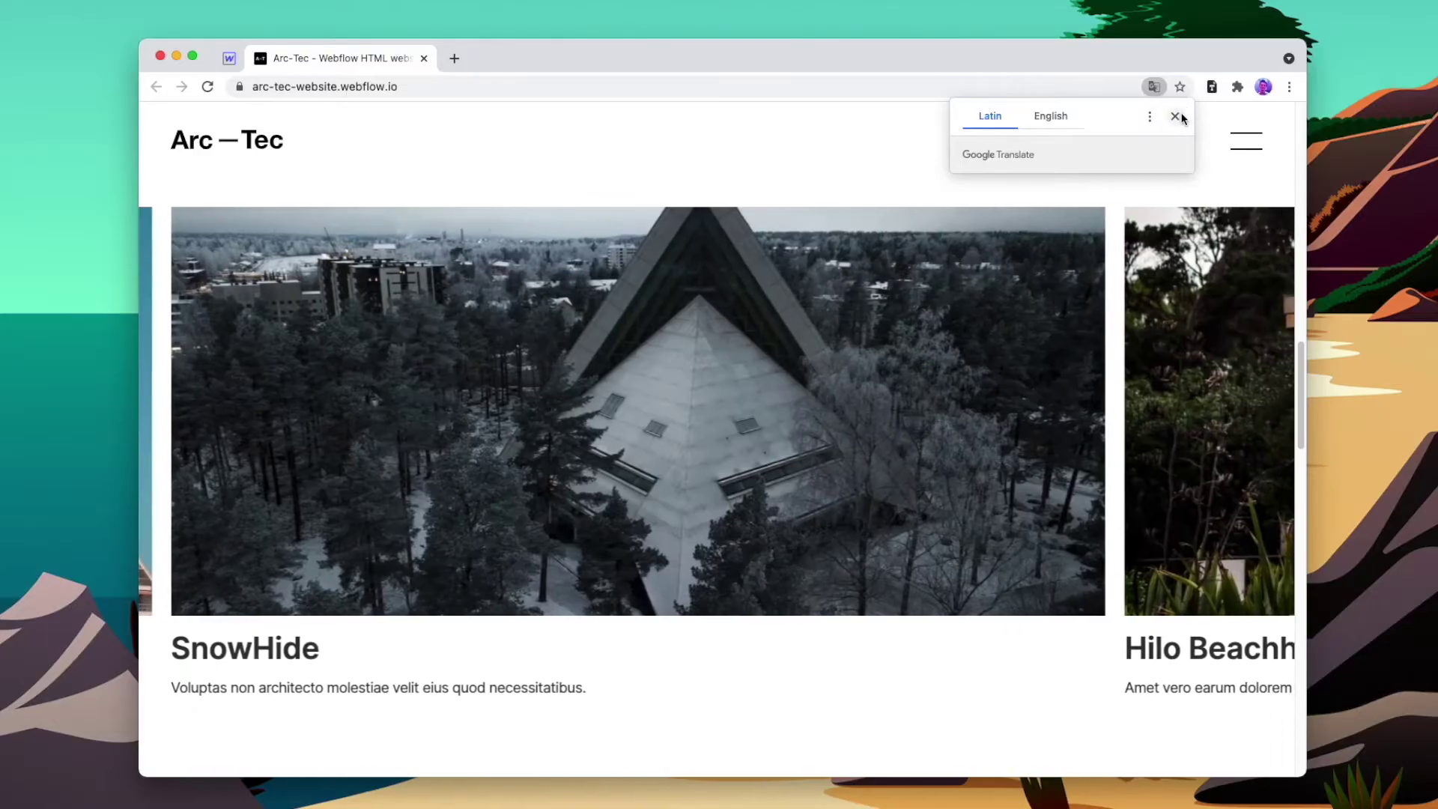
pyautogui.click(1176, 117)
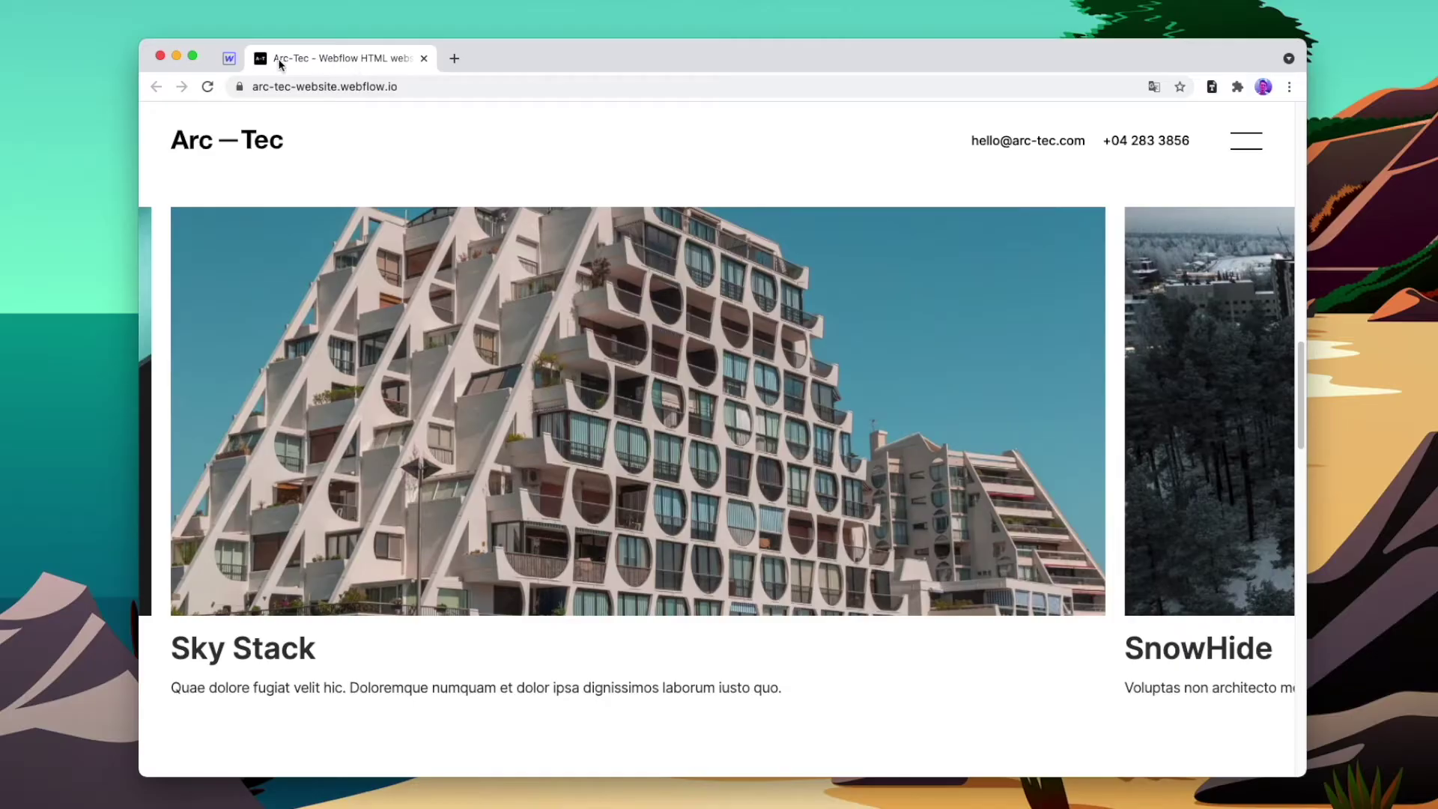
pyautogui.click(243, 61)
pyautogui.click(345, 434)
pyautogui.scroll(-4, 360, 419)
# Insert a Div Block below the slider and give it the Slider Navigation Wrapper class
pyautogui.click(393, 765)
pyautogui.press('super+e')
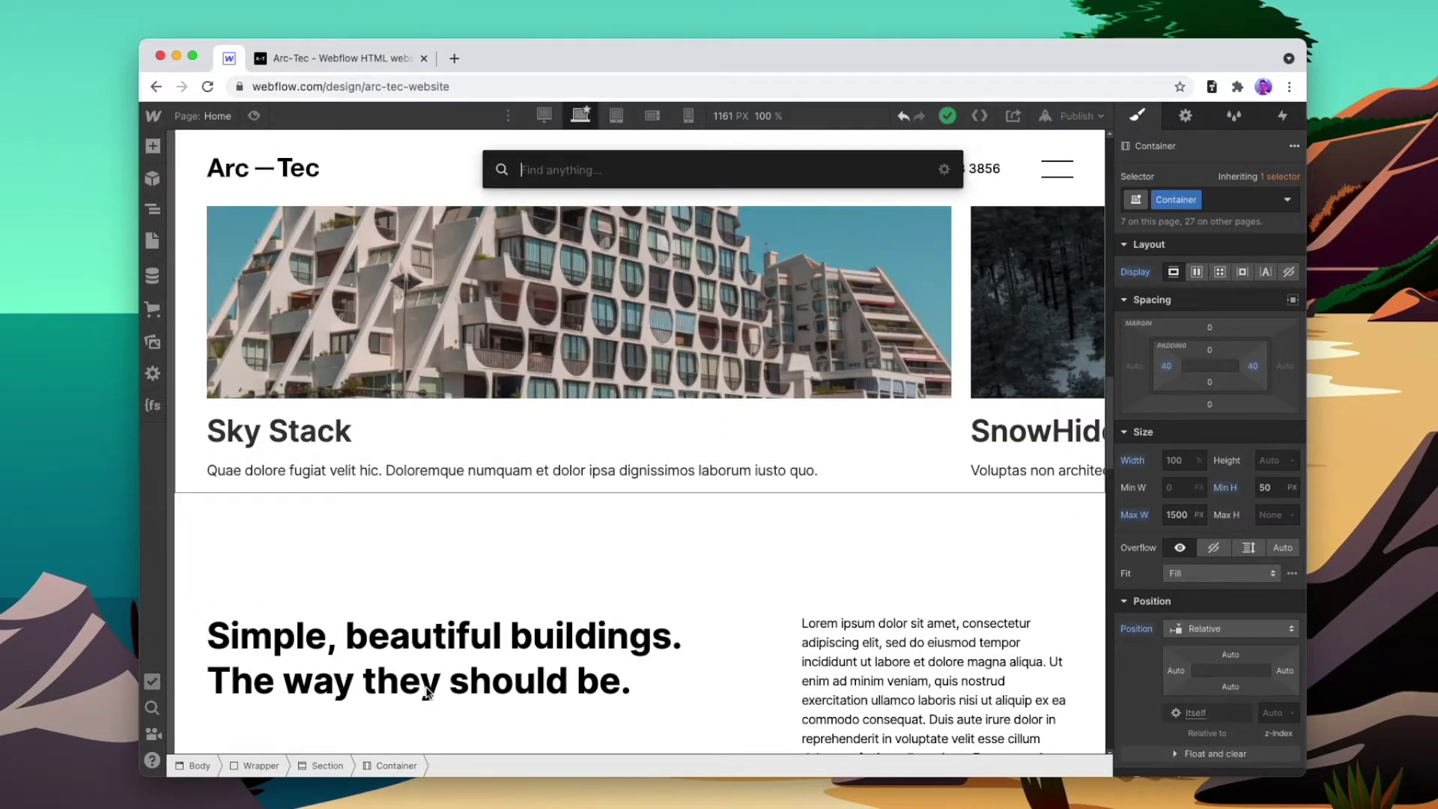
pyautogui.write('div')
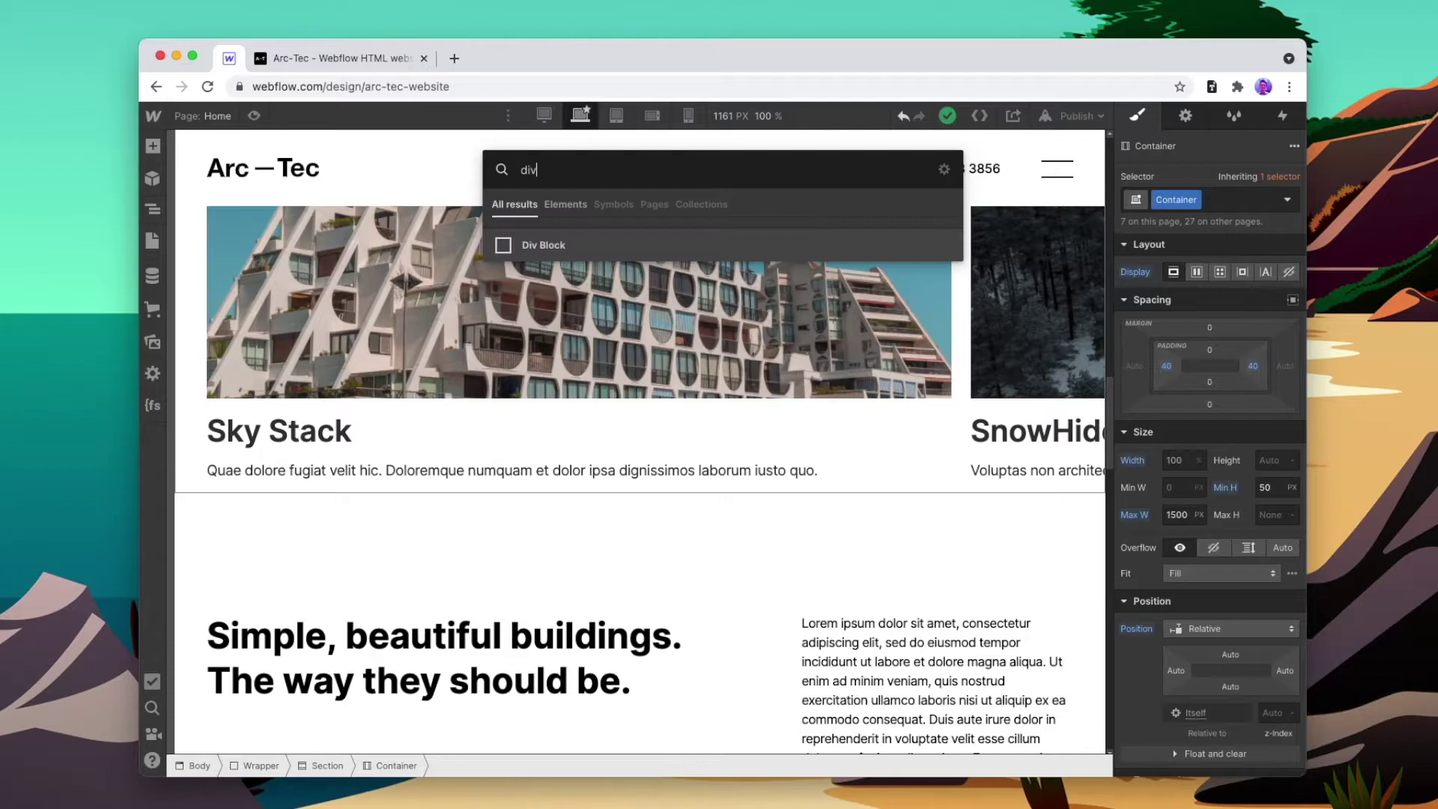
pyautogui.click(620, 239)
pyautogui.press('super+Return')
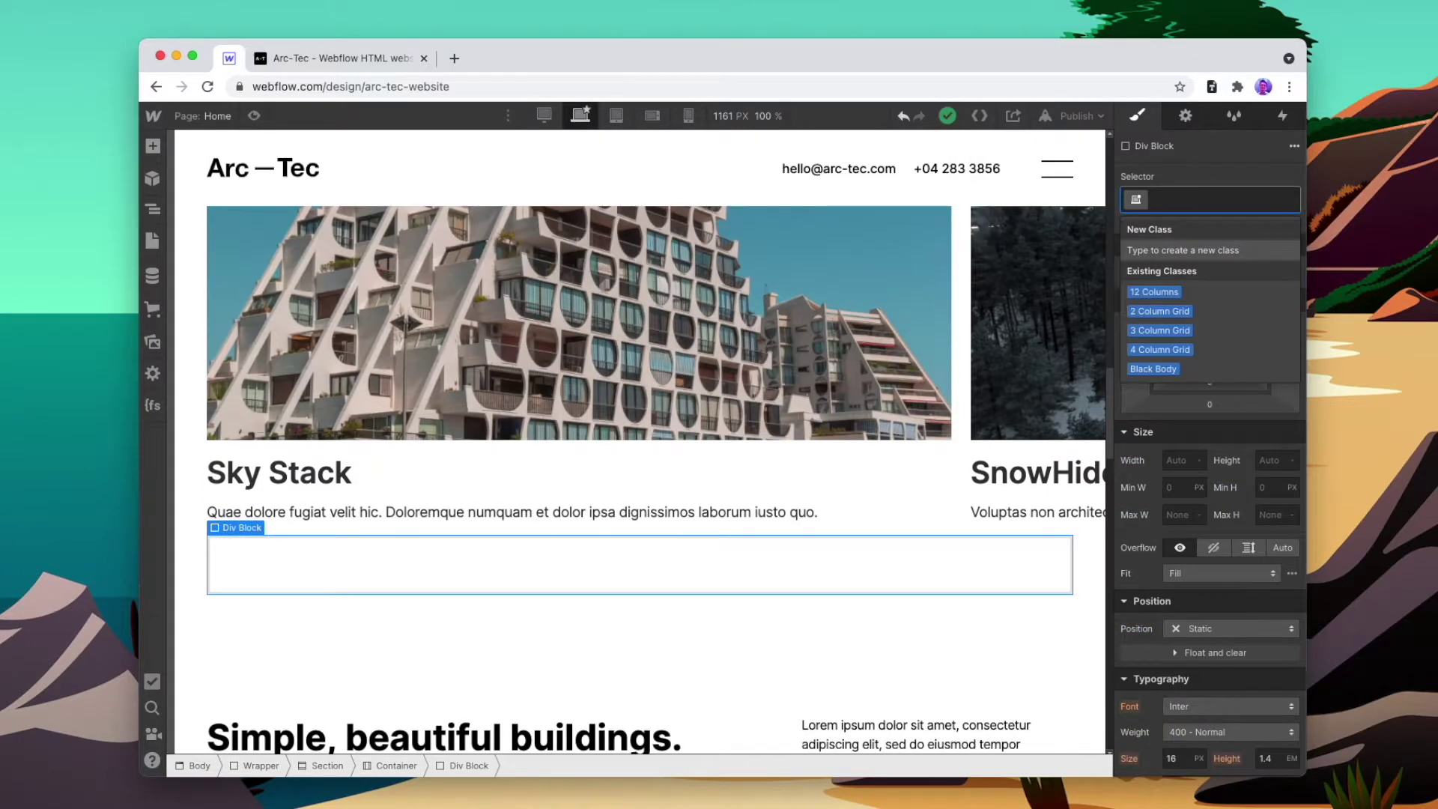
pyautogui.write('Slider Navigation Wrapper')
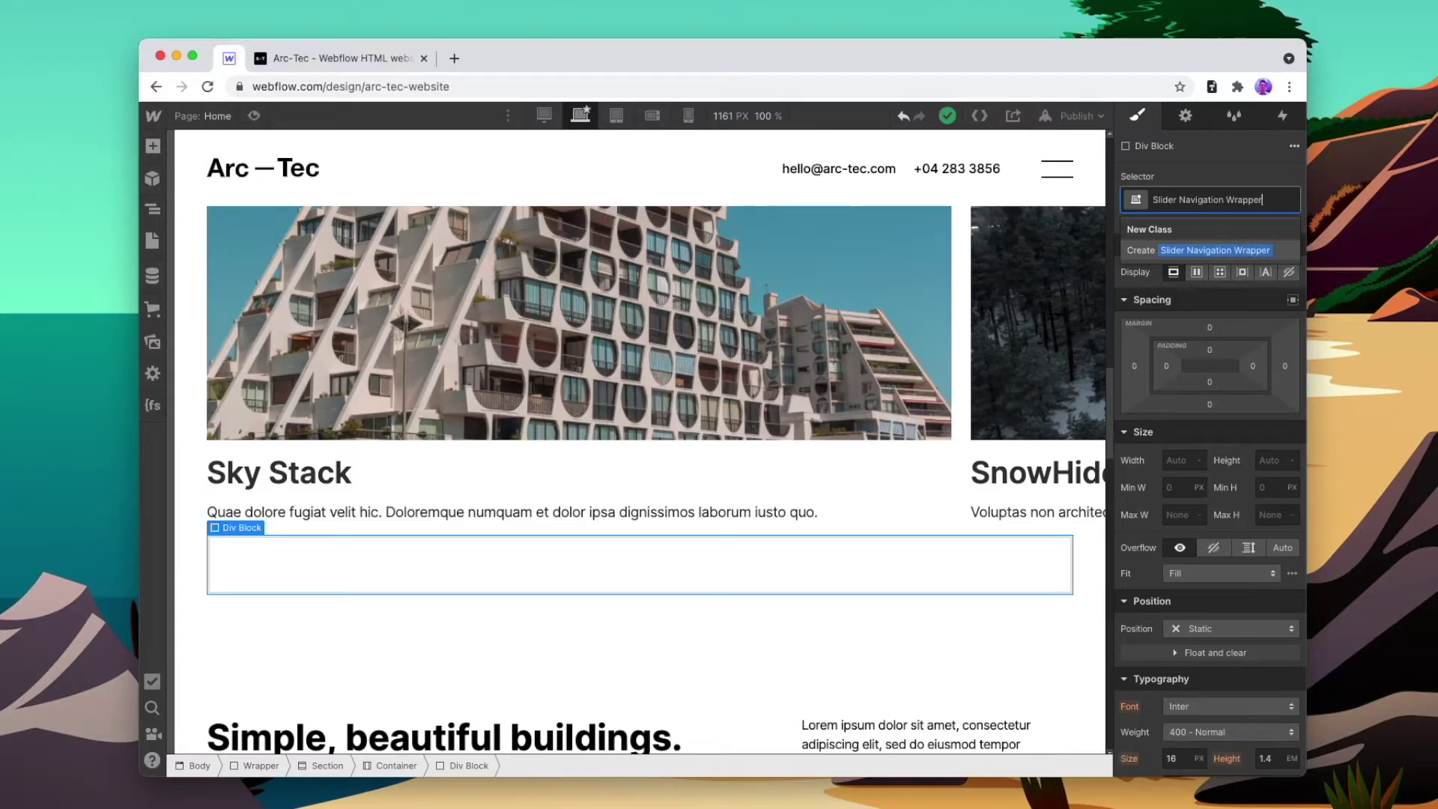
pyautogui.press('Return')
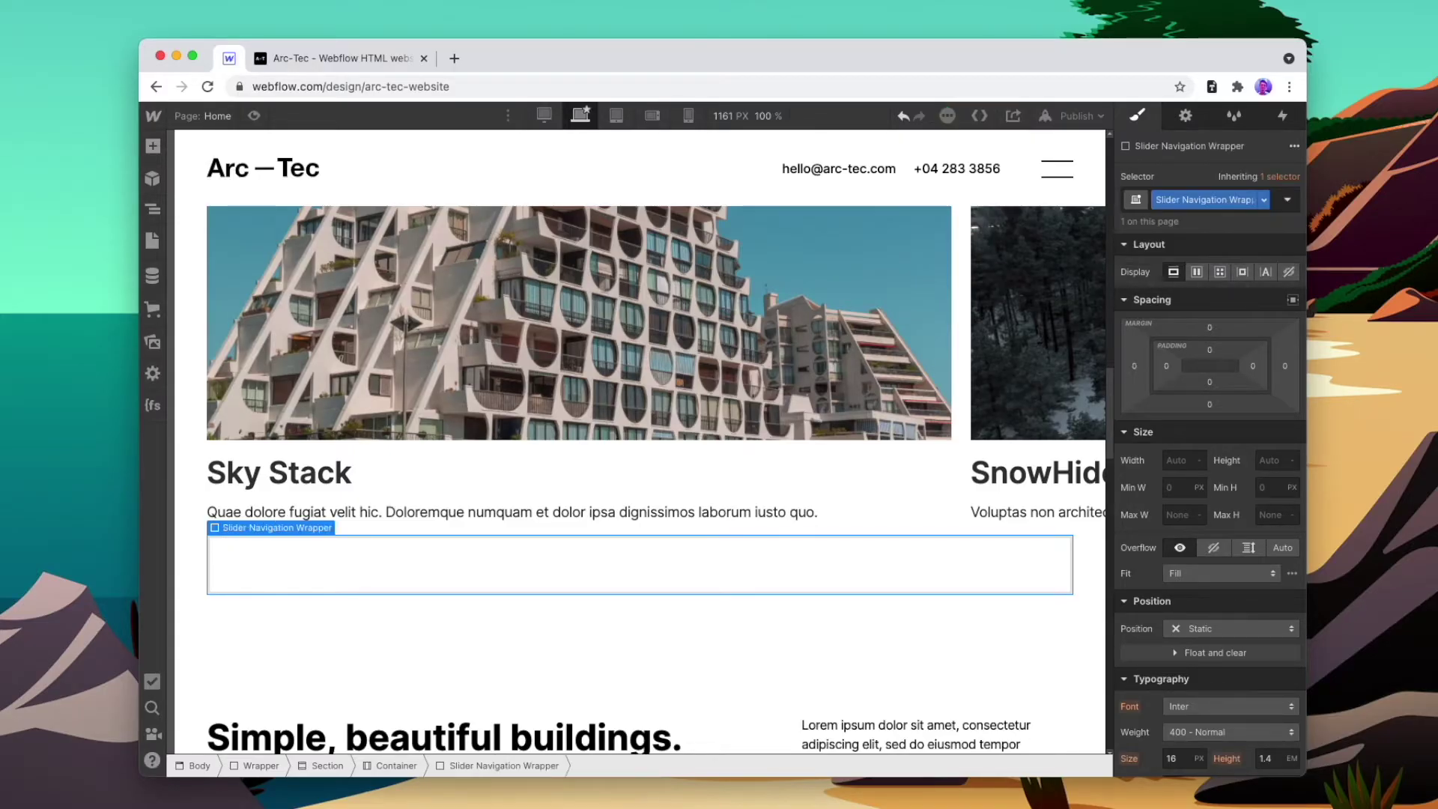
# Add a Slider Navigation div inside the wrapper and duplicate it with Cmd+D
pyautogui.press('super+e')
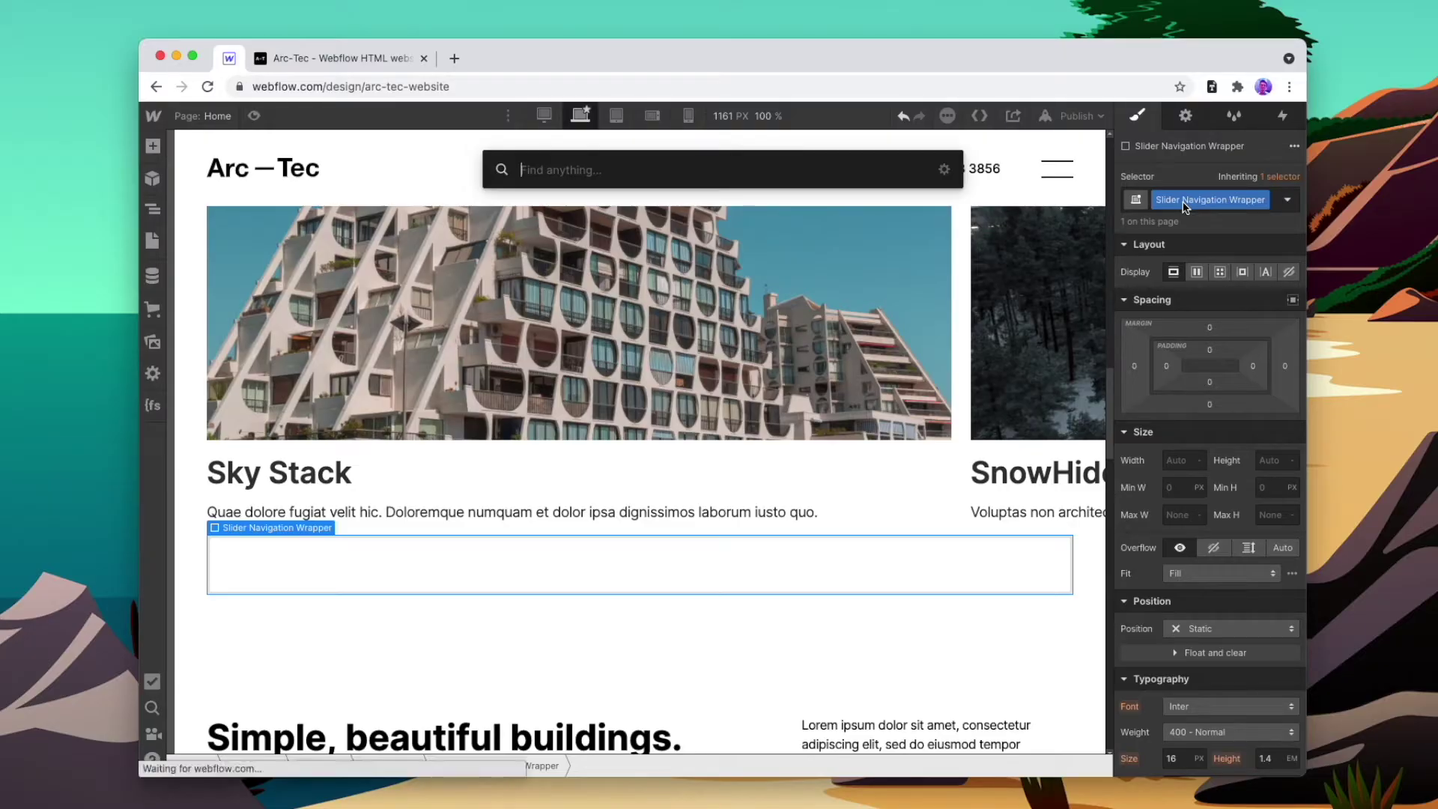
pyautogui.write('div')
pyautogui.press('Return')
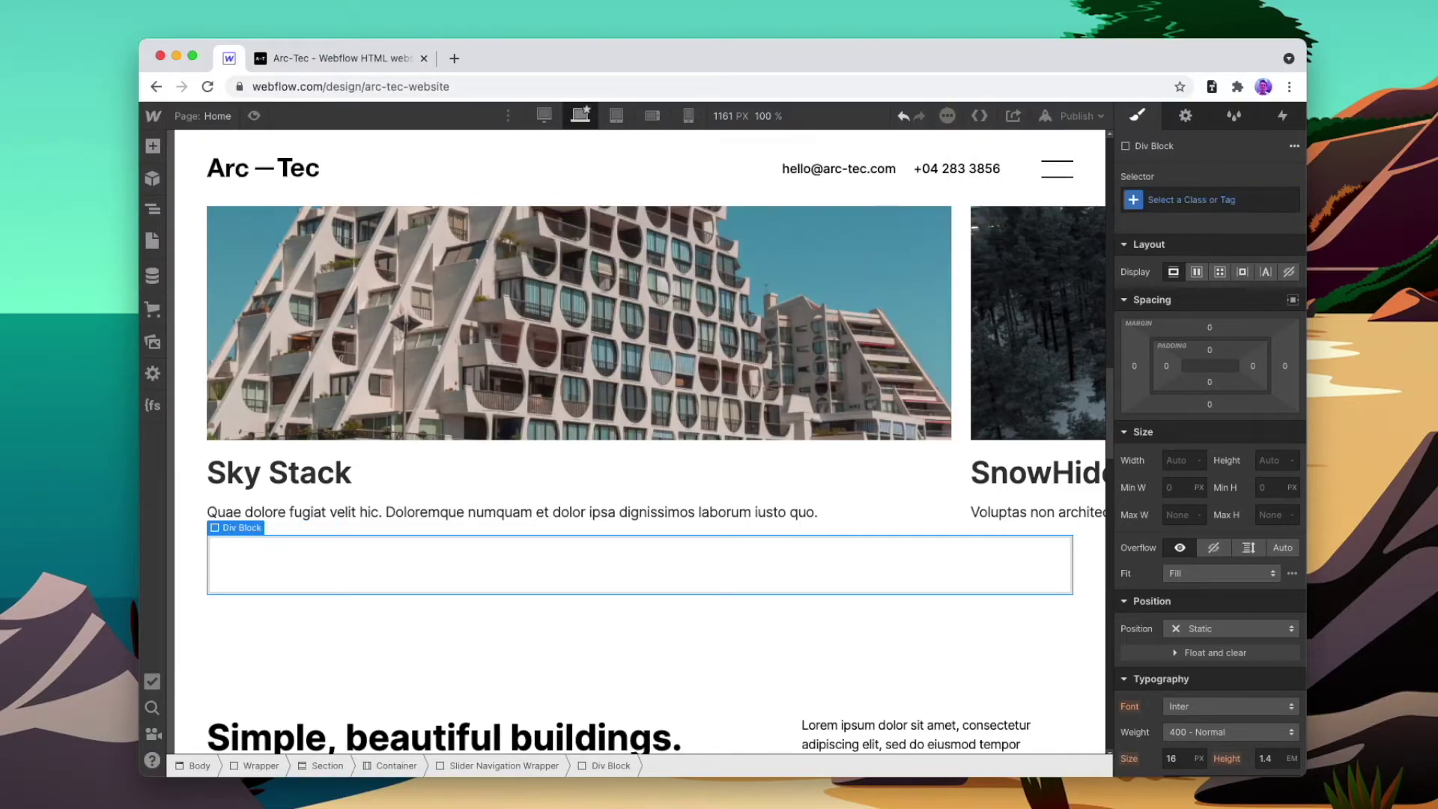
pyautogui.click(1186, 203)
pyautogui.write('S')
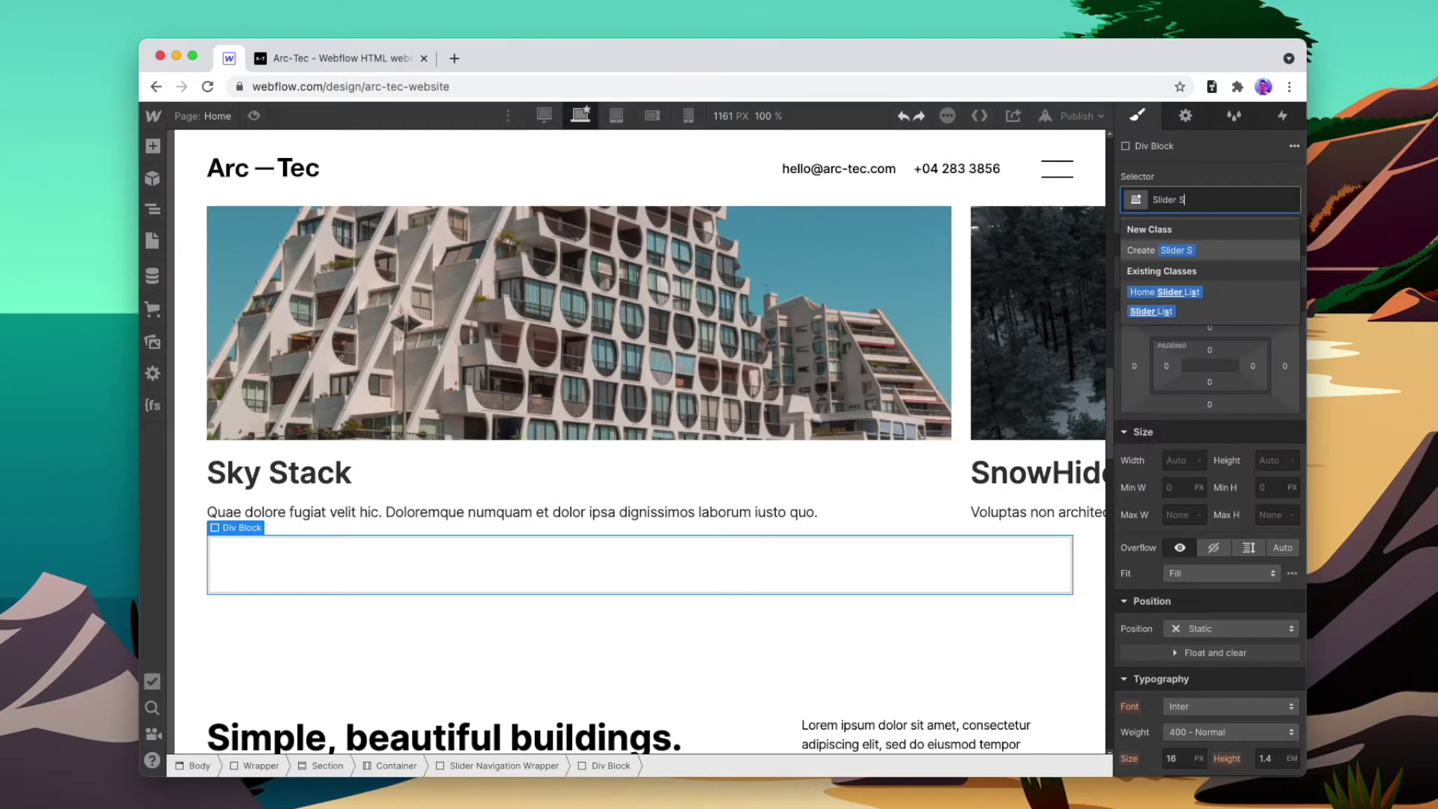
pyautogui.press('BackSpace')
pyautogui.write('Navigation')
pyautogui.press('Return')
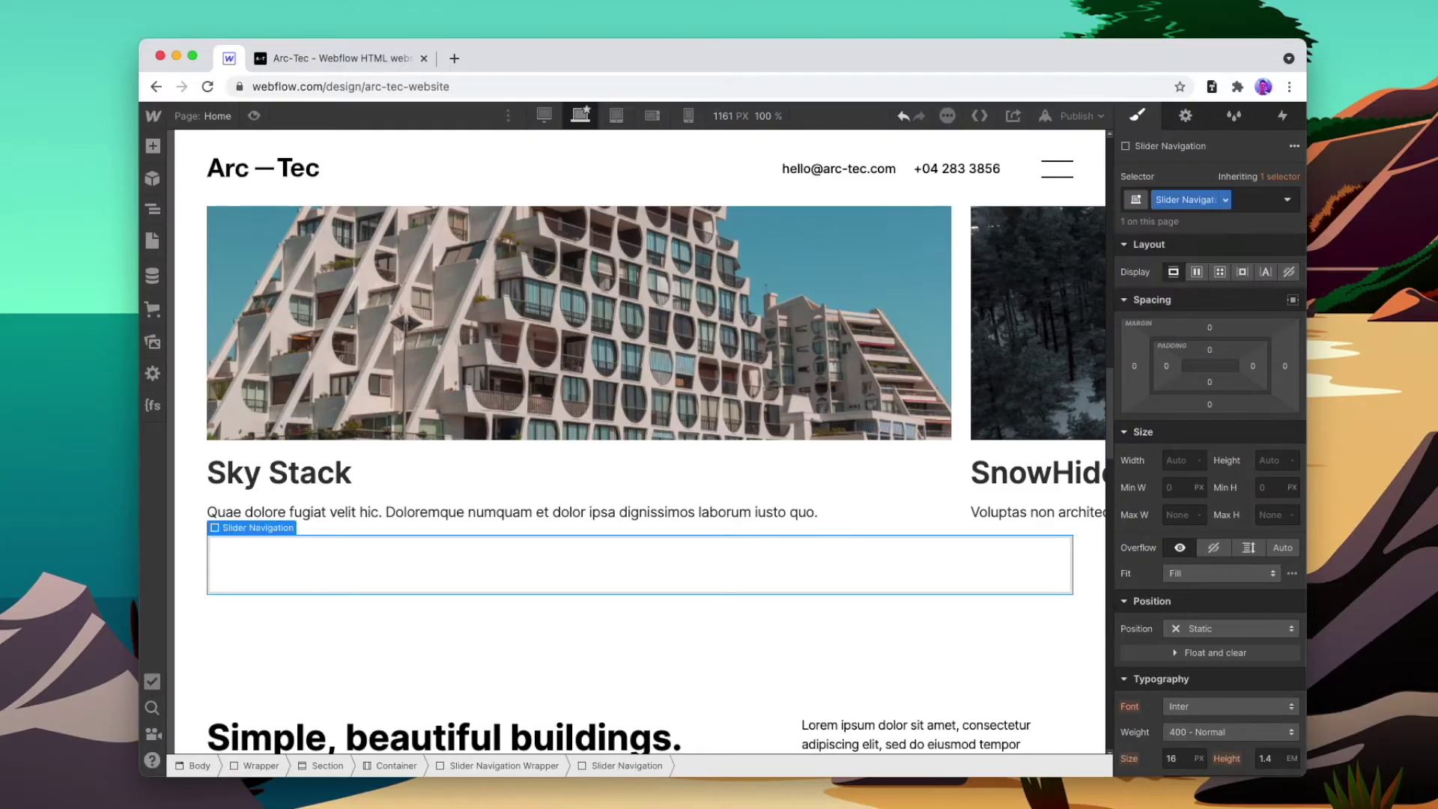
pyautogui.press('super+d')
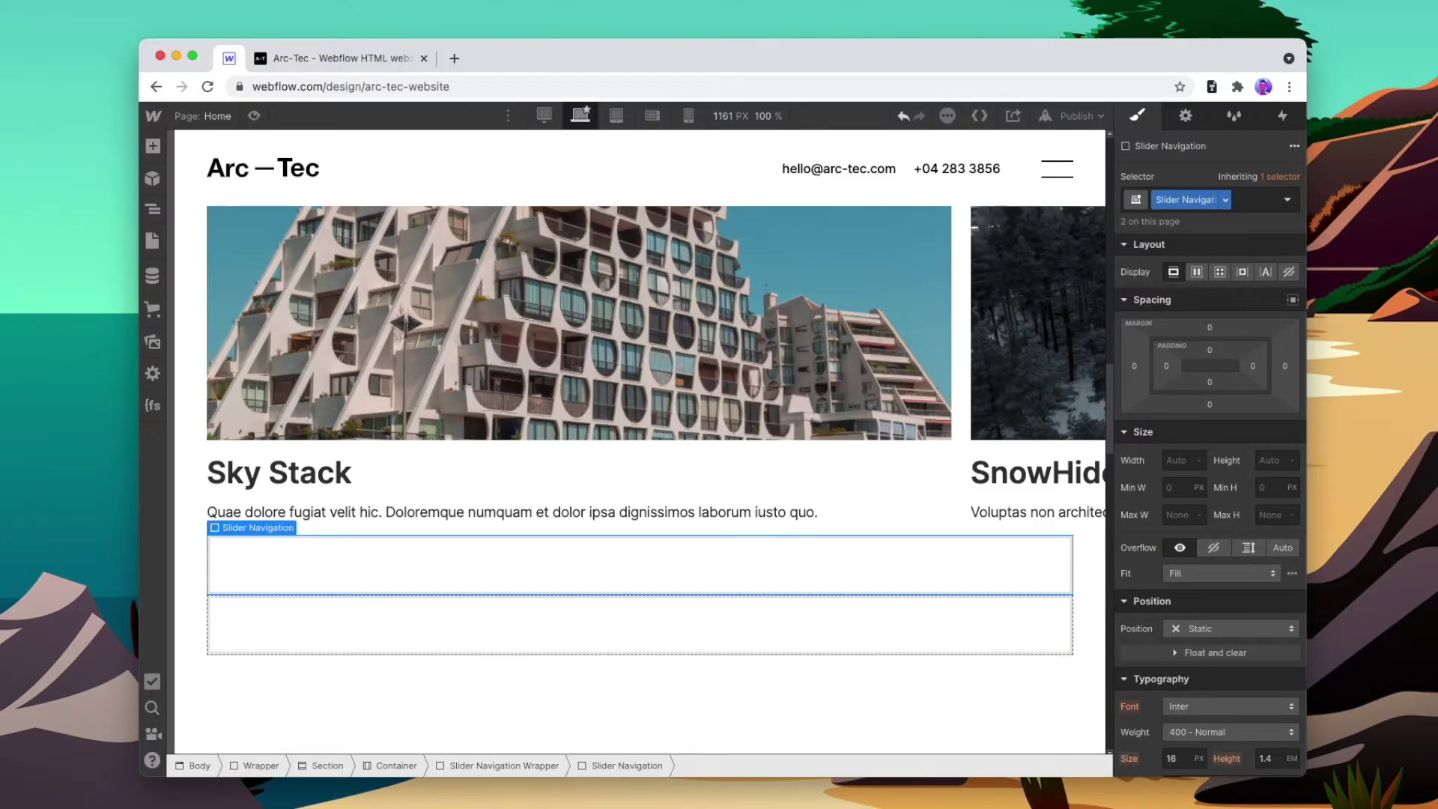
# Set the wrapper to Flex and drop ArrowLeftThin.svg at 35 px width into the first box
pyautogui.click(559, 767)
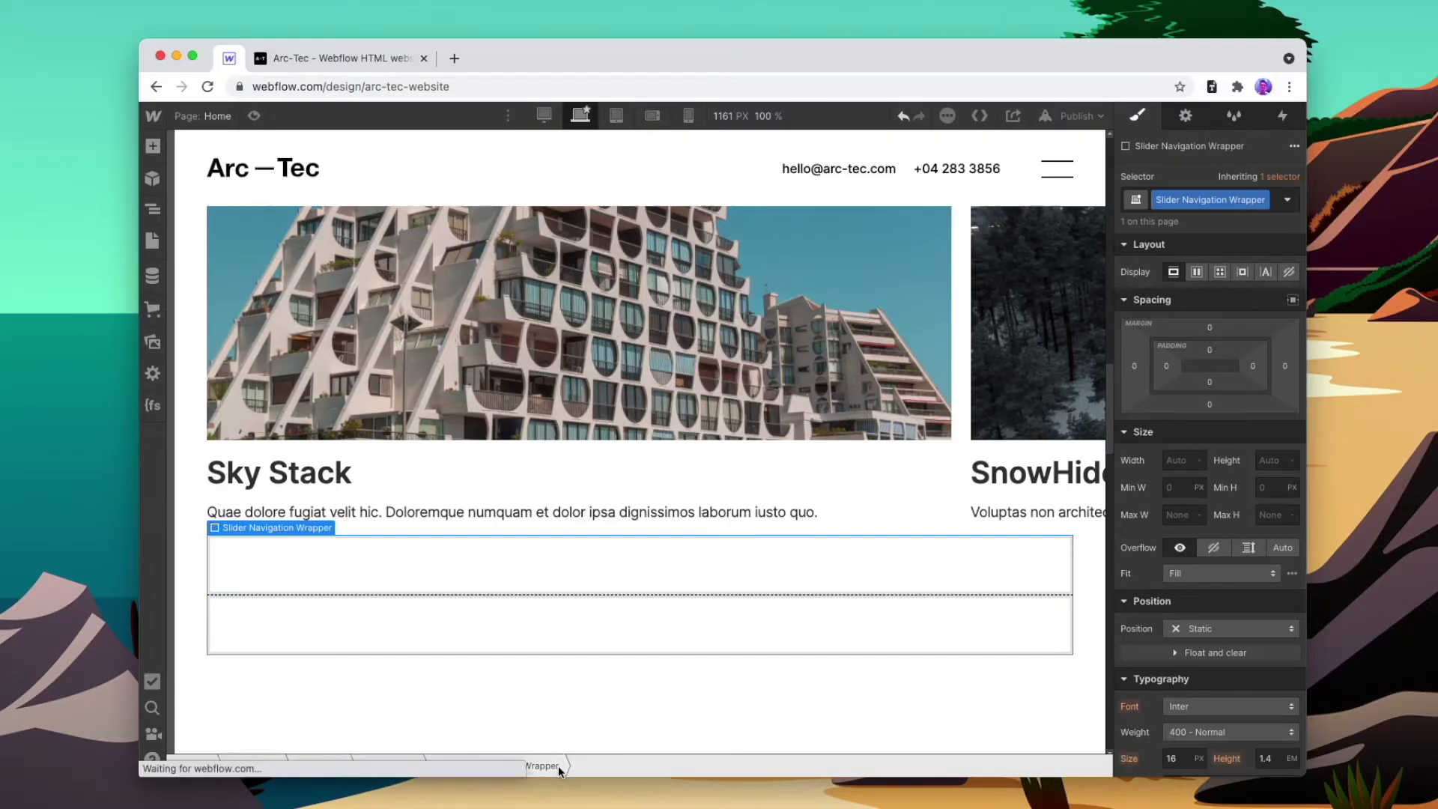
pyautogui.click(1197, 272)
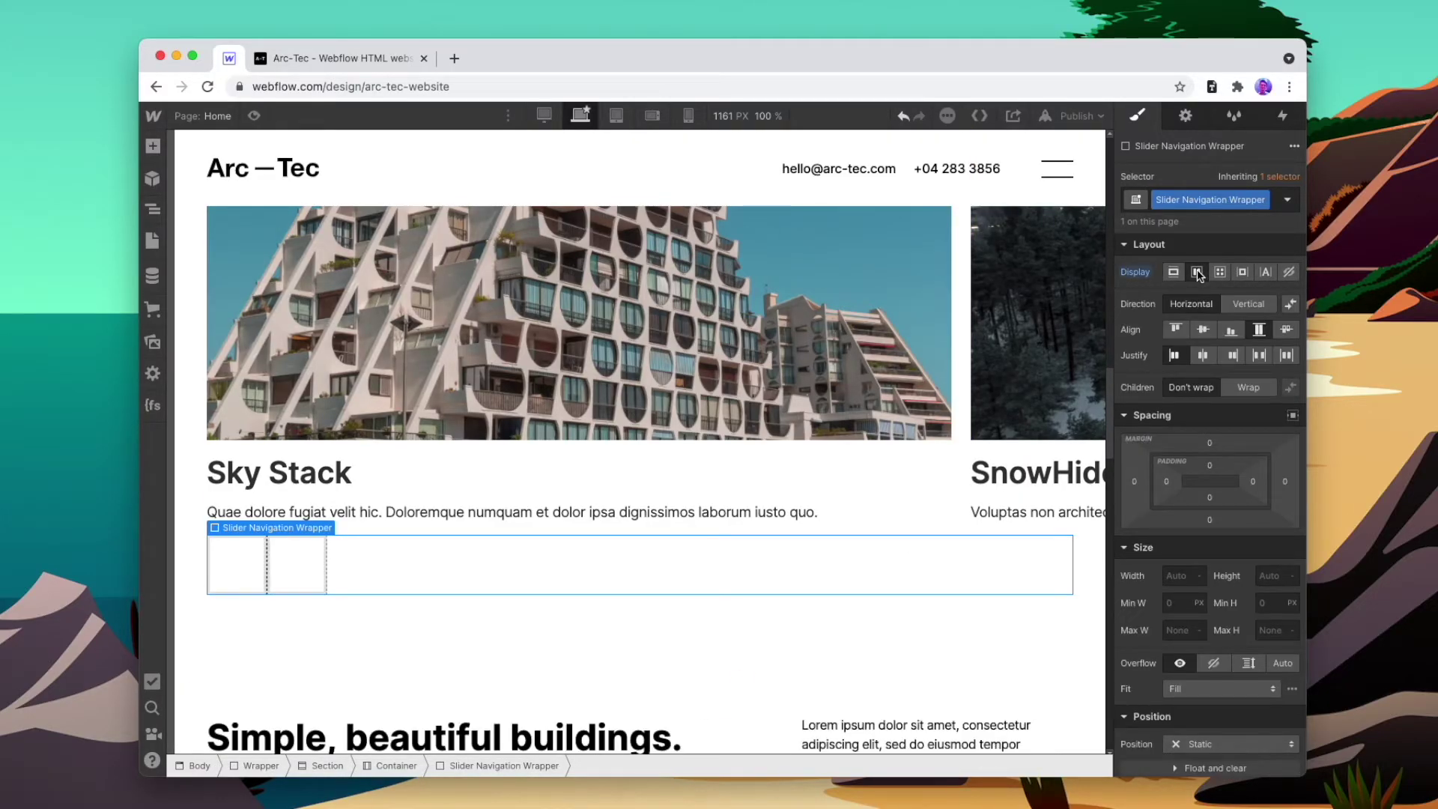
pyautogui.click(148, 343)
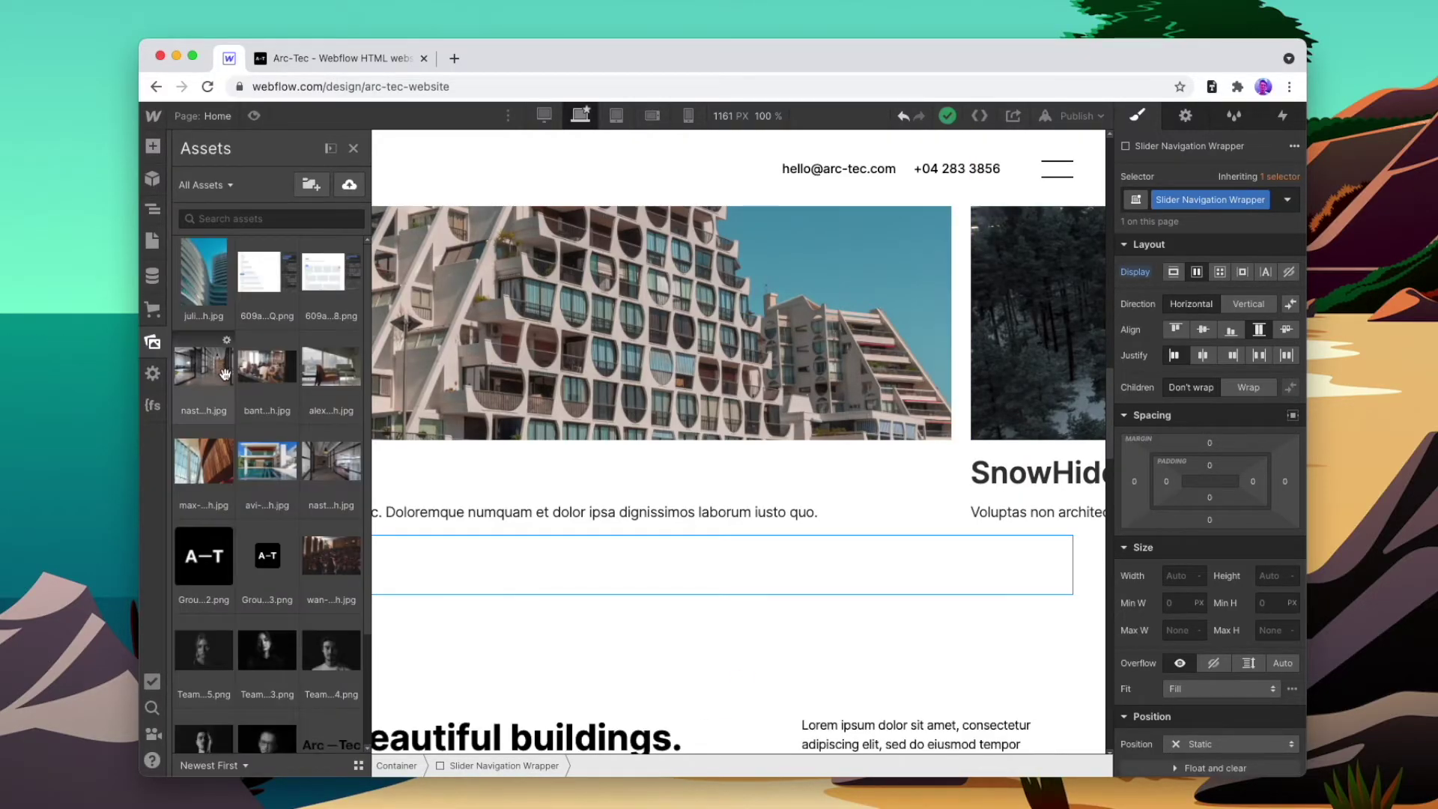
pyautogui.moveTo(365, 662); pyautogui.dragTo(250, 567)
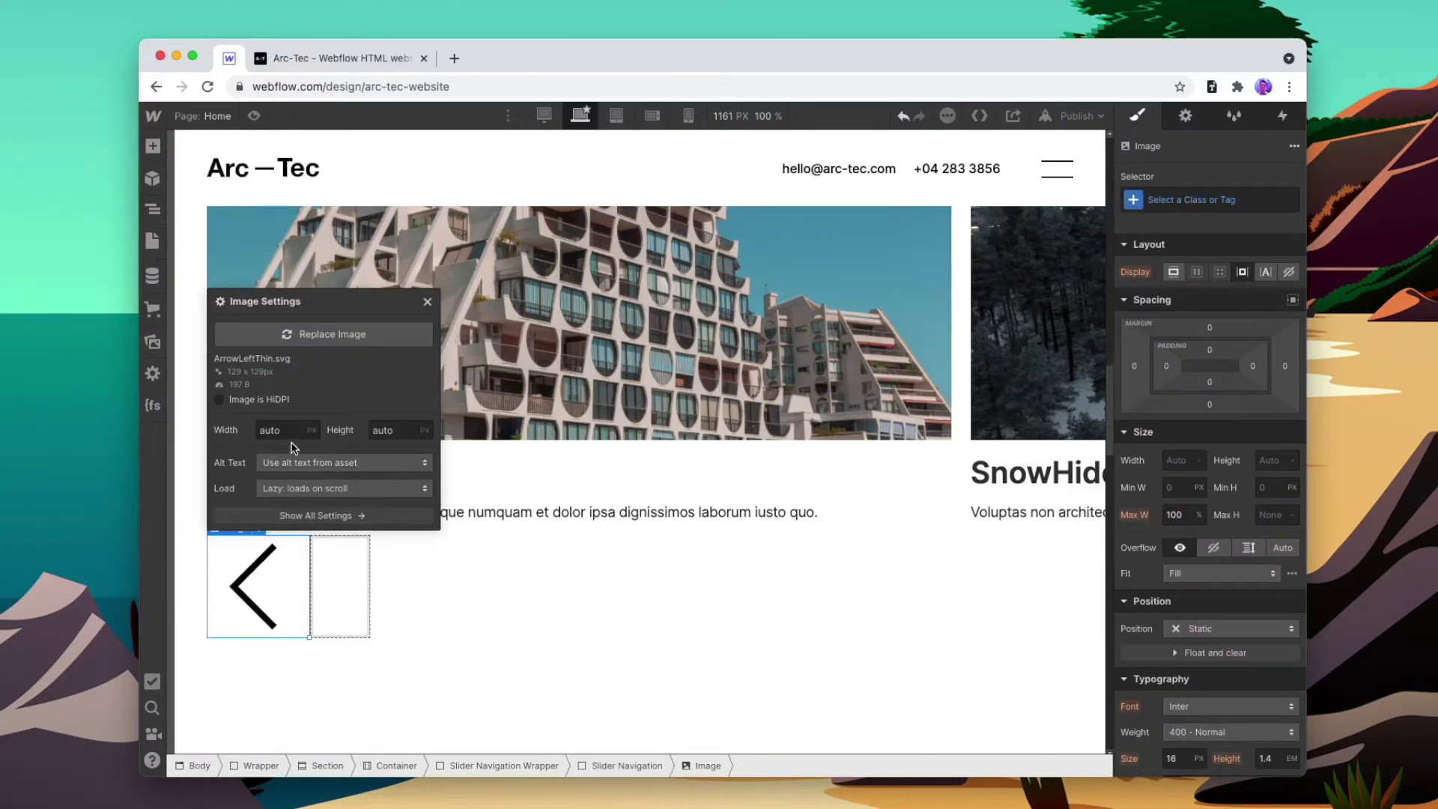
pyautogui.press('BackSpace')
pyautogui.press('BackSpace')
pyautogui.write('35')
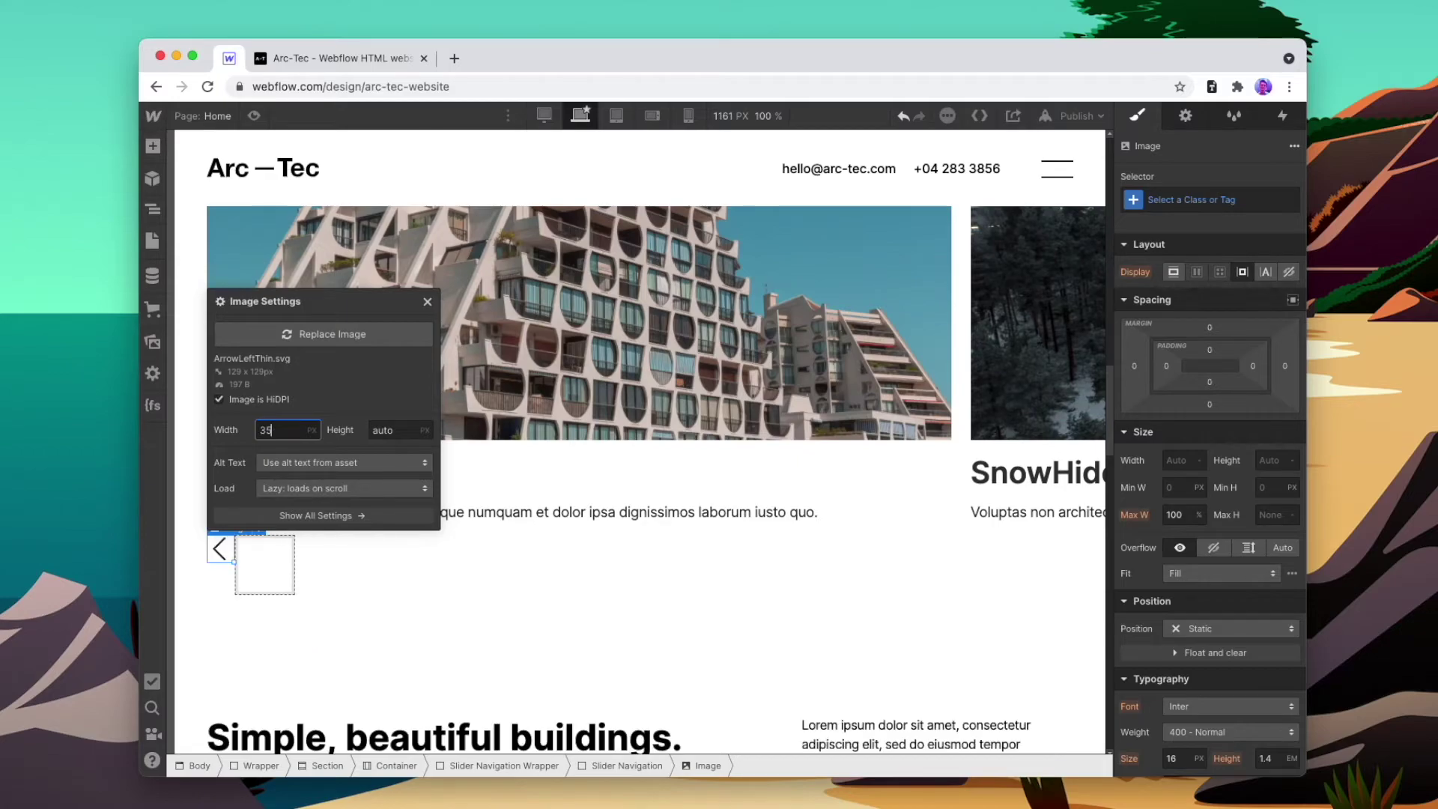
pyautogui.press('Escape')
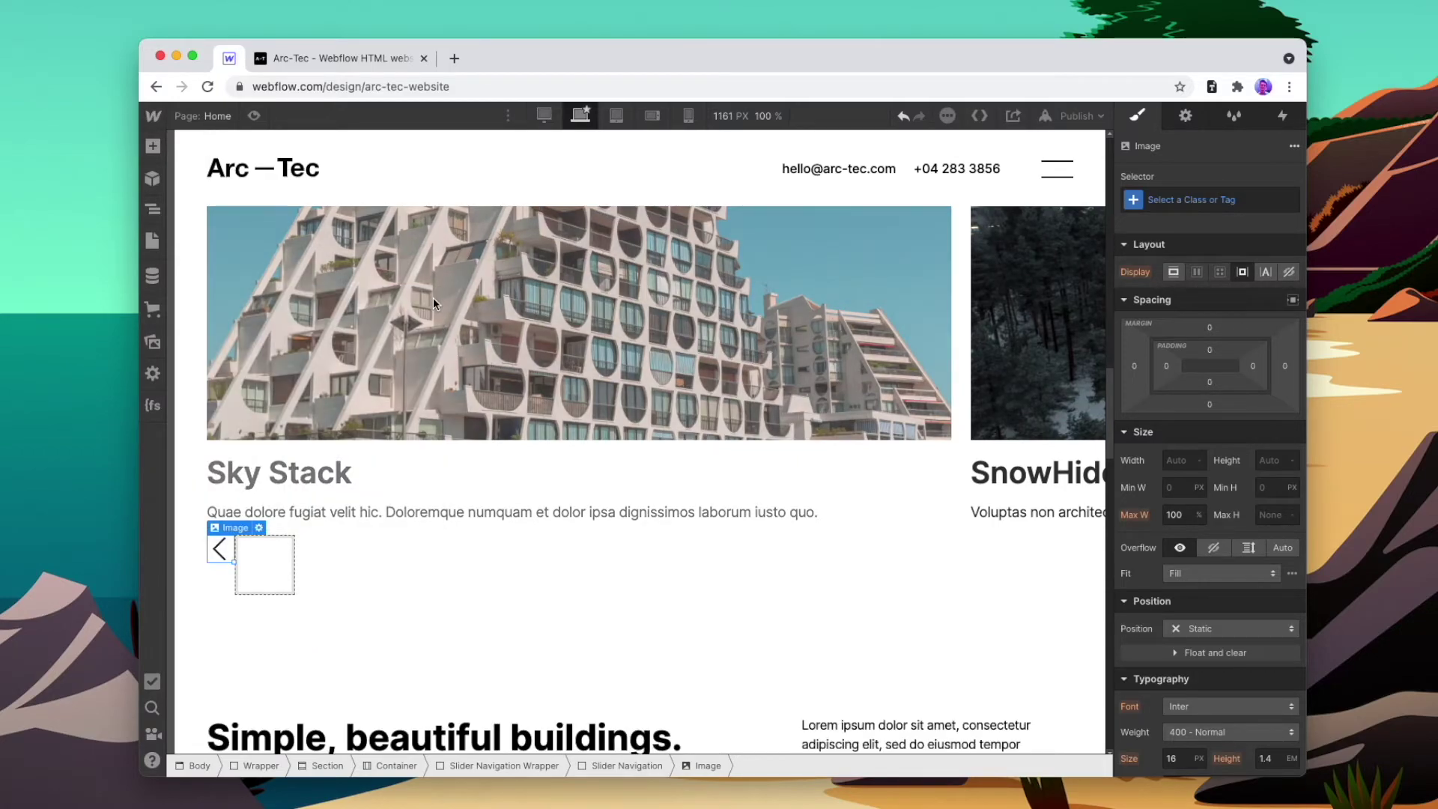
# Paste the arrow into the second box and replace its image with ArrowRightThin.svg
pyautogui.click(257, 571)
pyautogui.hotkey('ctrl', 'v')
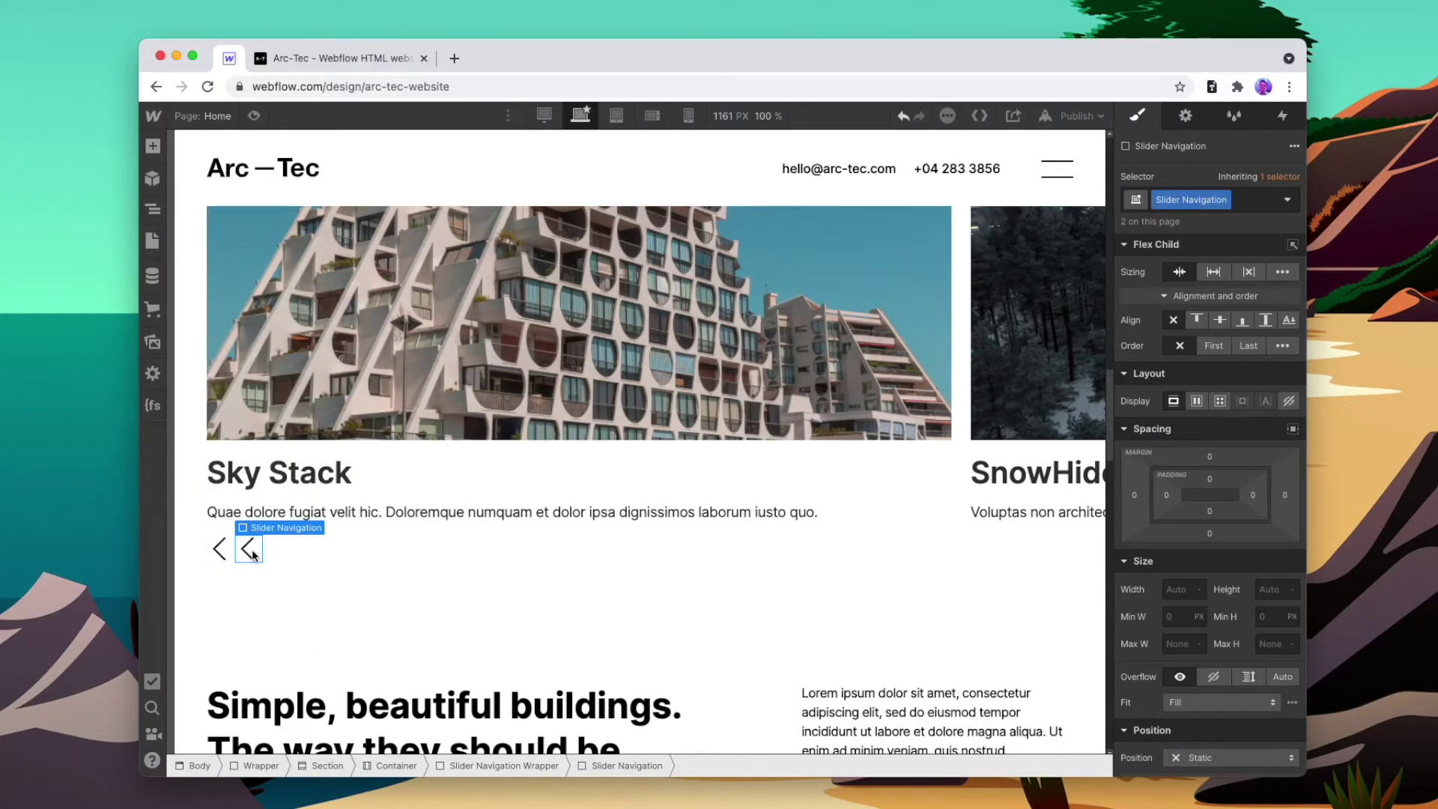
pyautogui.click(254, 555)
pyautogui.click(1185, 117)
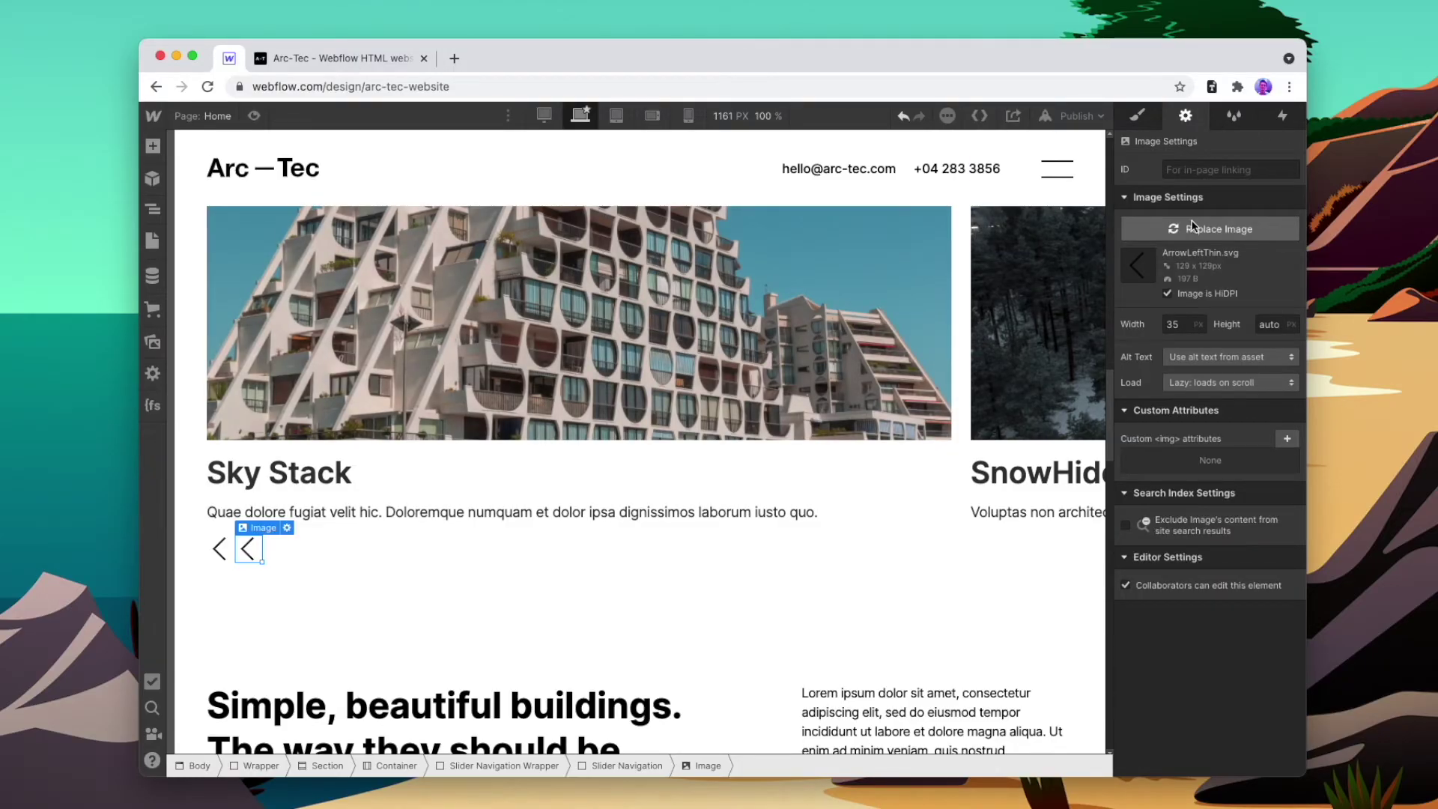
pyautogui.click(1192, 227)
pyautogui.scroll(-5, 282, 695)
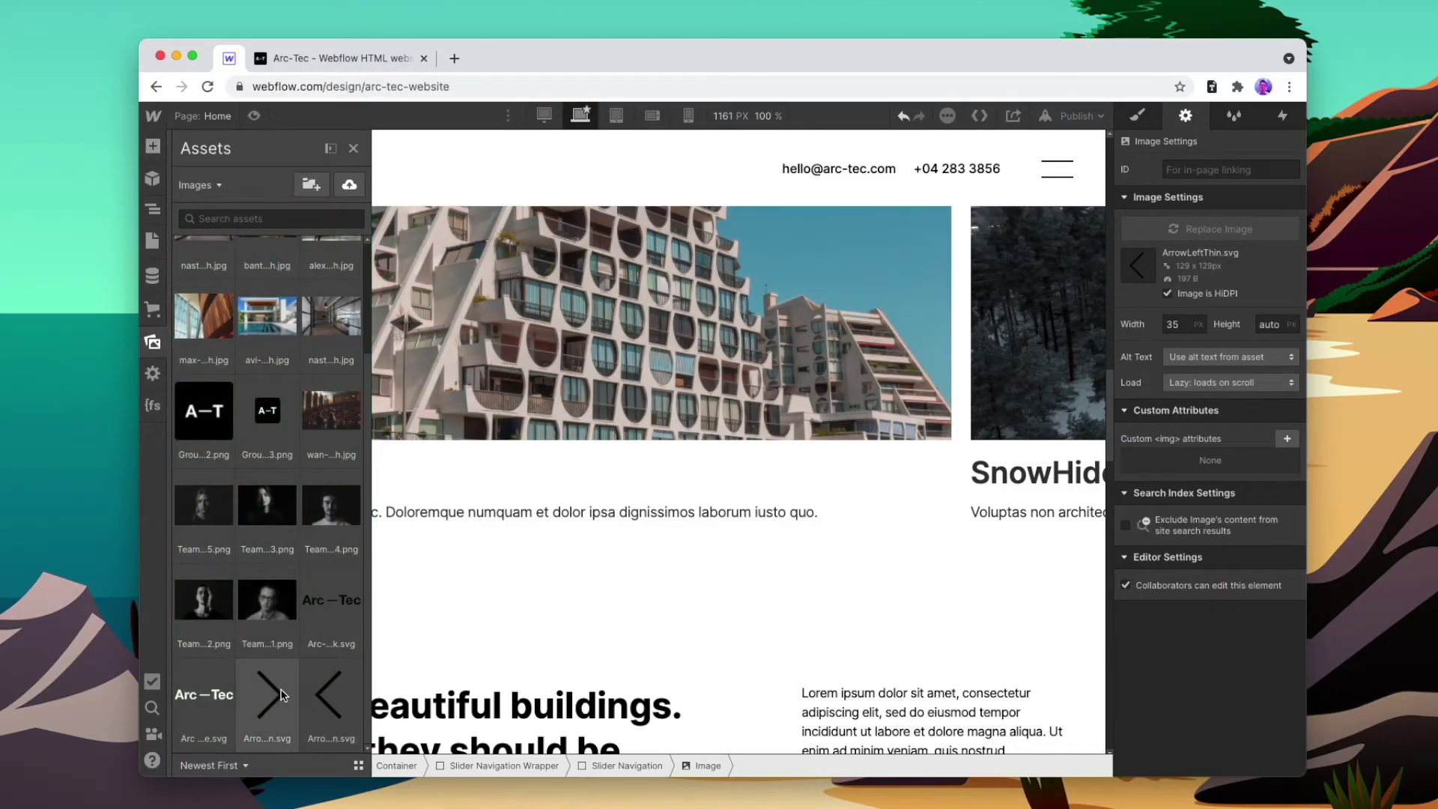
pyautogui.click(270, 695)
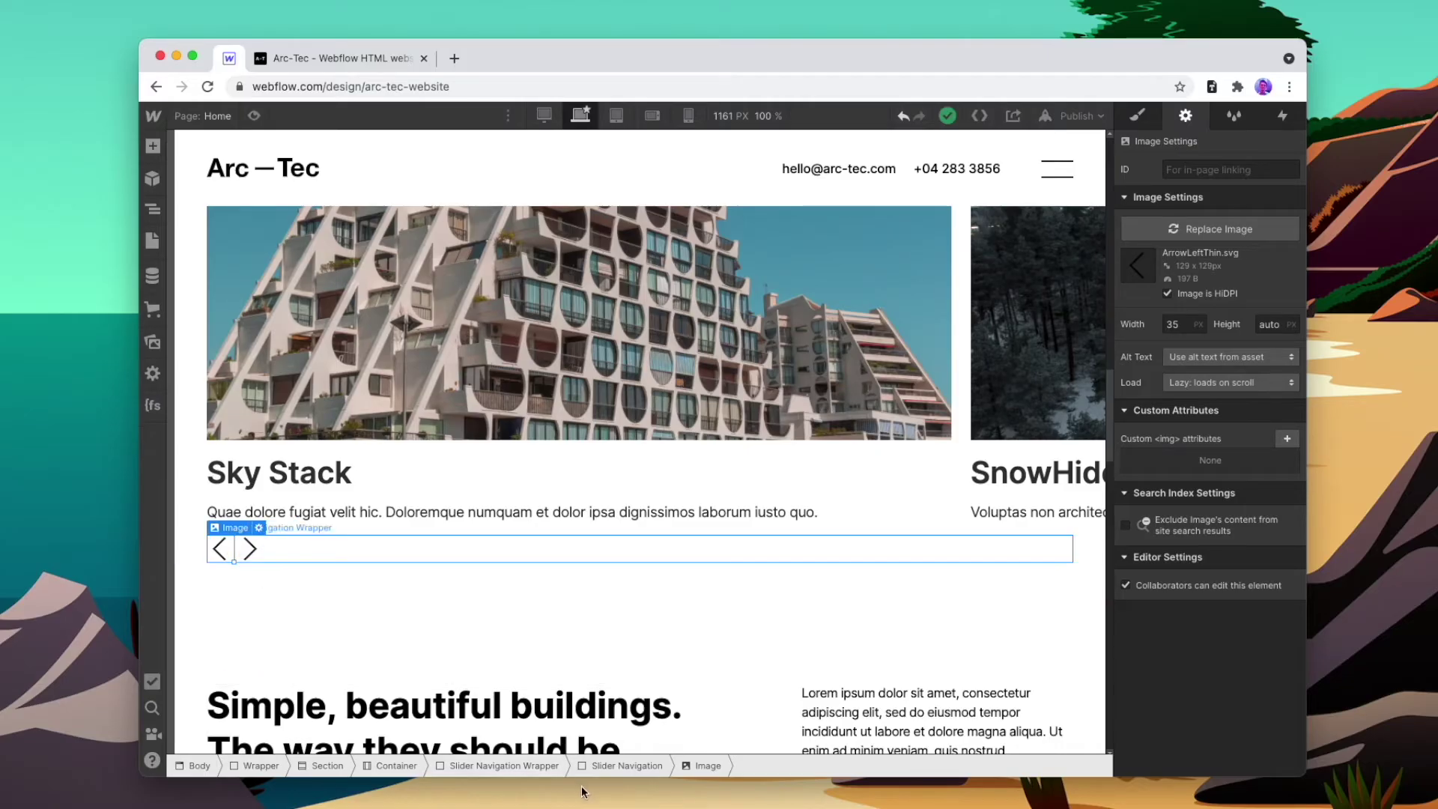
pyautogui.click(627, 766)
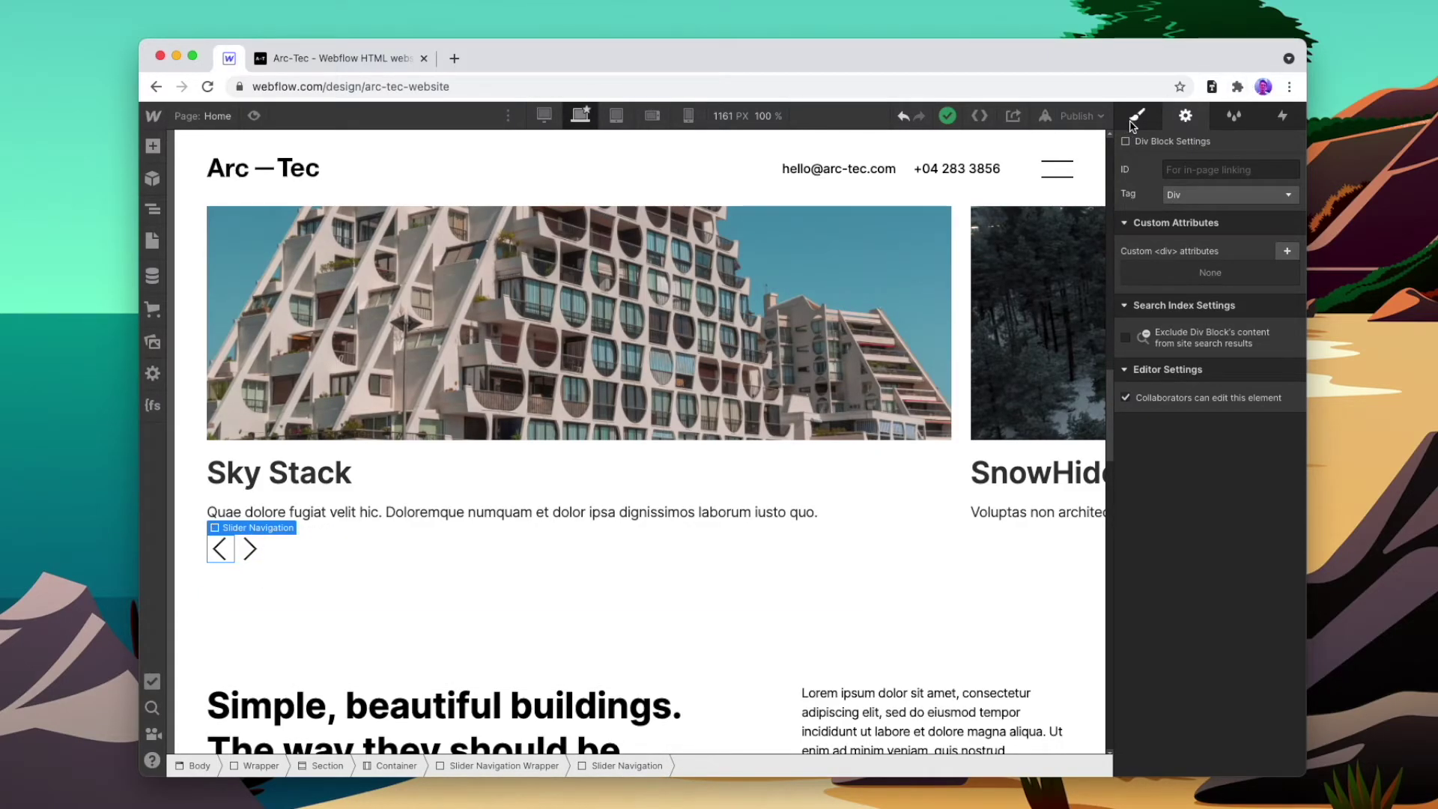
pyautogui.click(1136, 118)
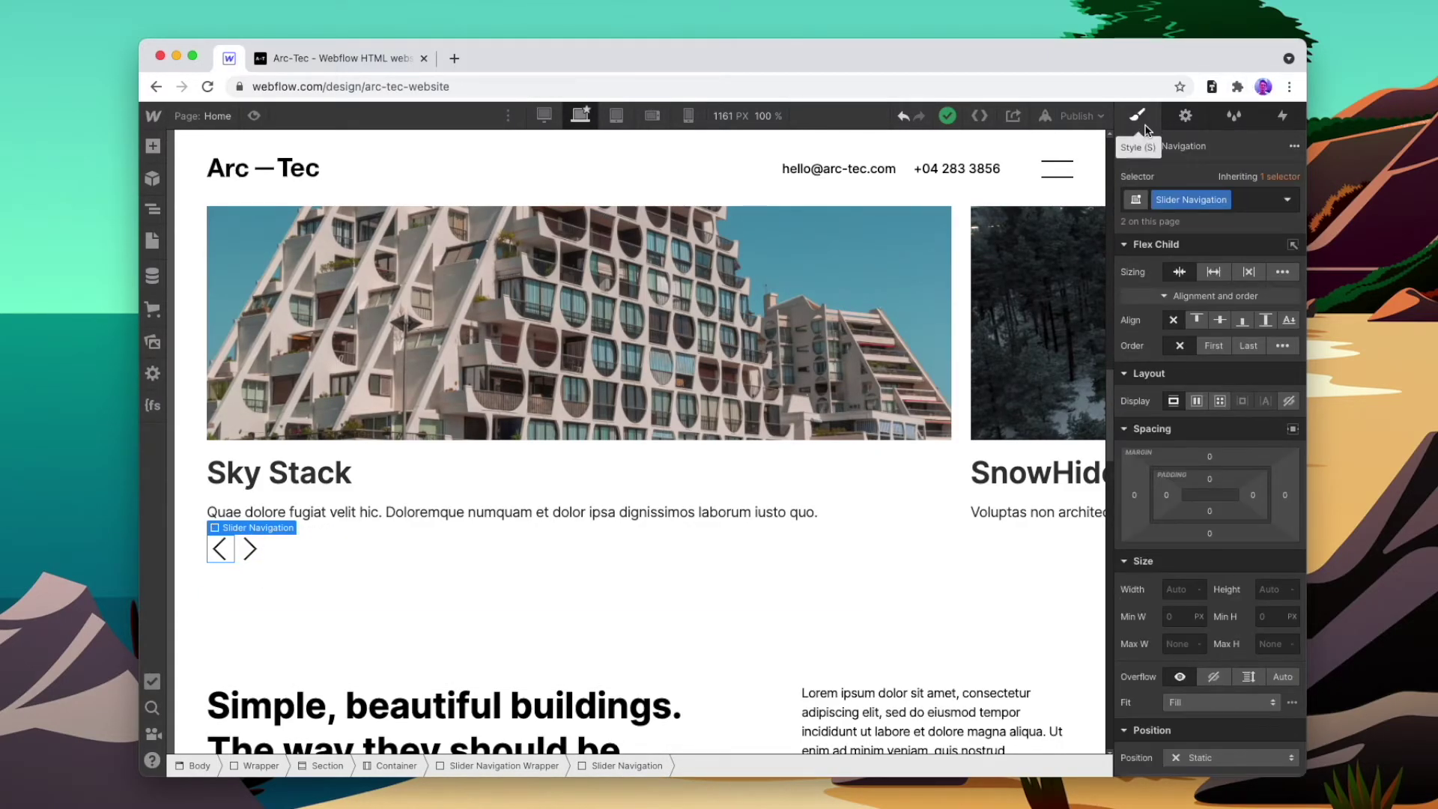
# Give the left arrow box a 12 px right margin and the Prev Slide combo class
pyautogui.click(1285, 498)
pyautogui.write('12')
pyautogui.press('Return')
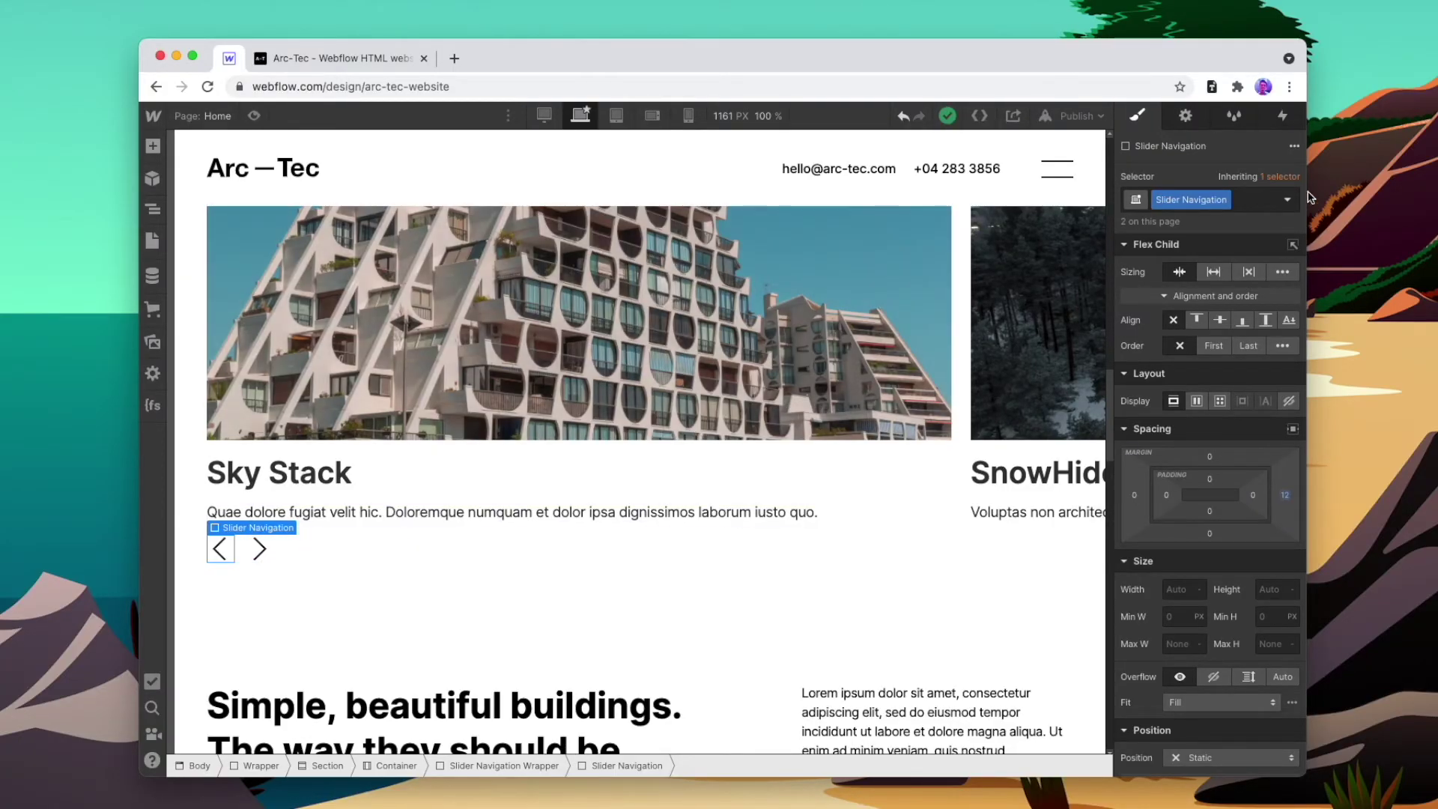
pyautogui.click(1266, 200)
pyautogui.write('Prev Slide')
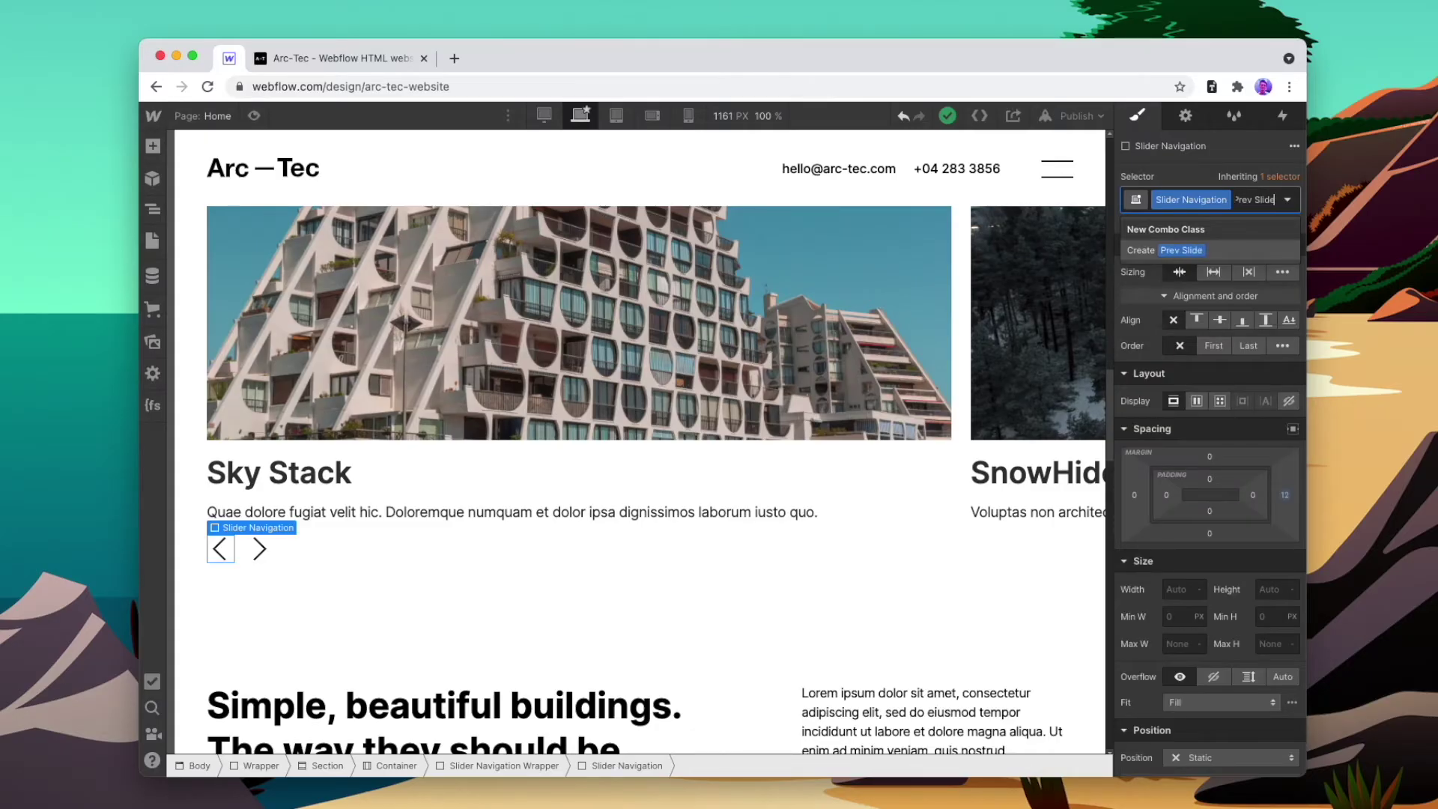
pyautogui.press('Return')
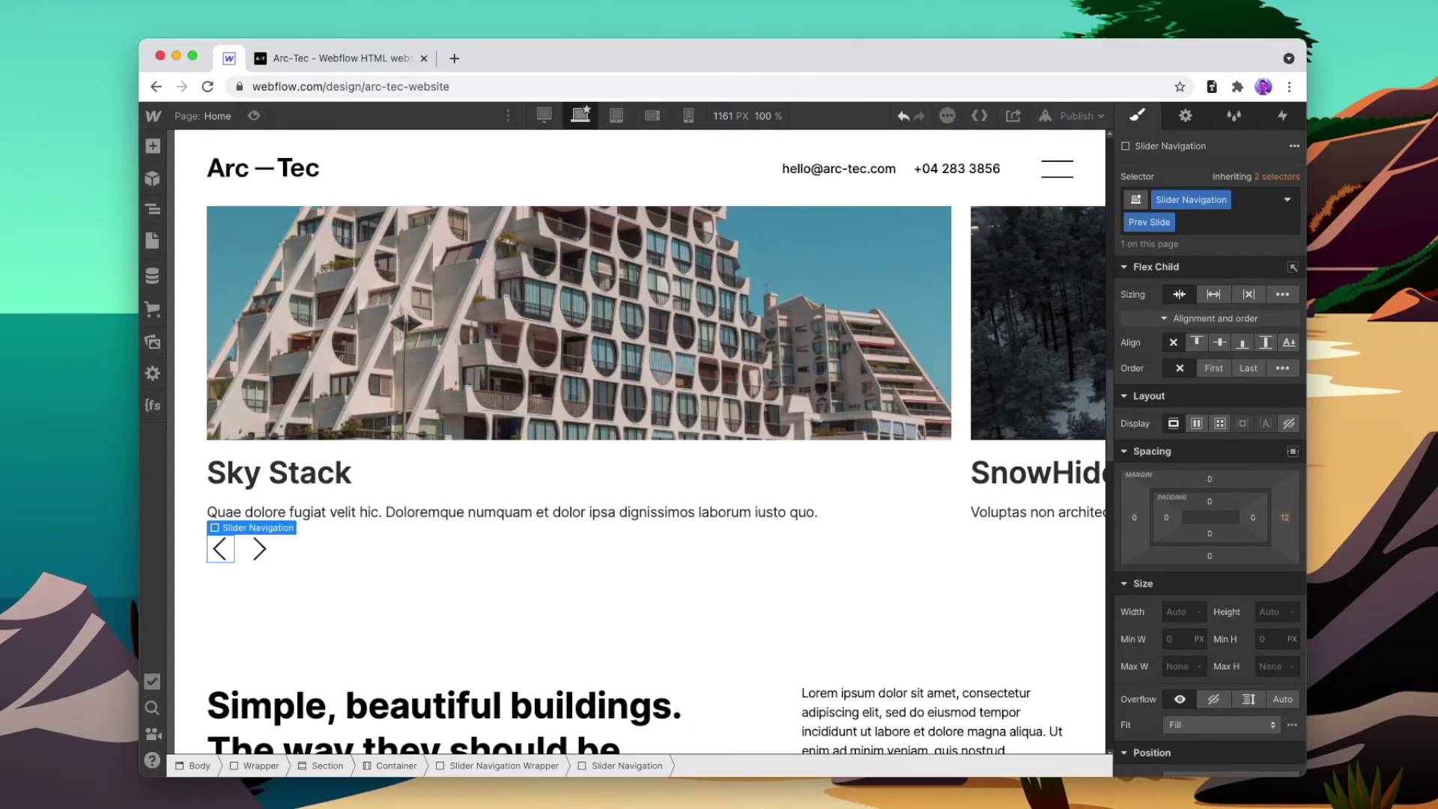
# Add the Next Slide combo class to the right arrow box
pyautogui.click(261, 547)
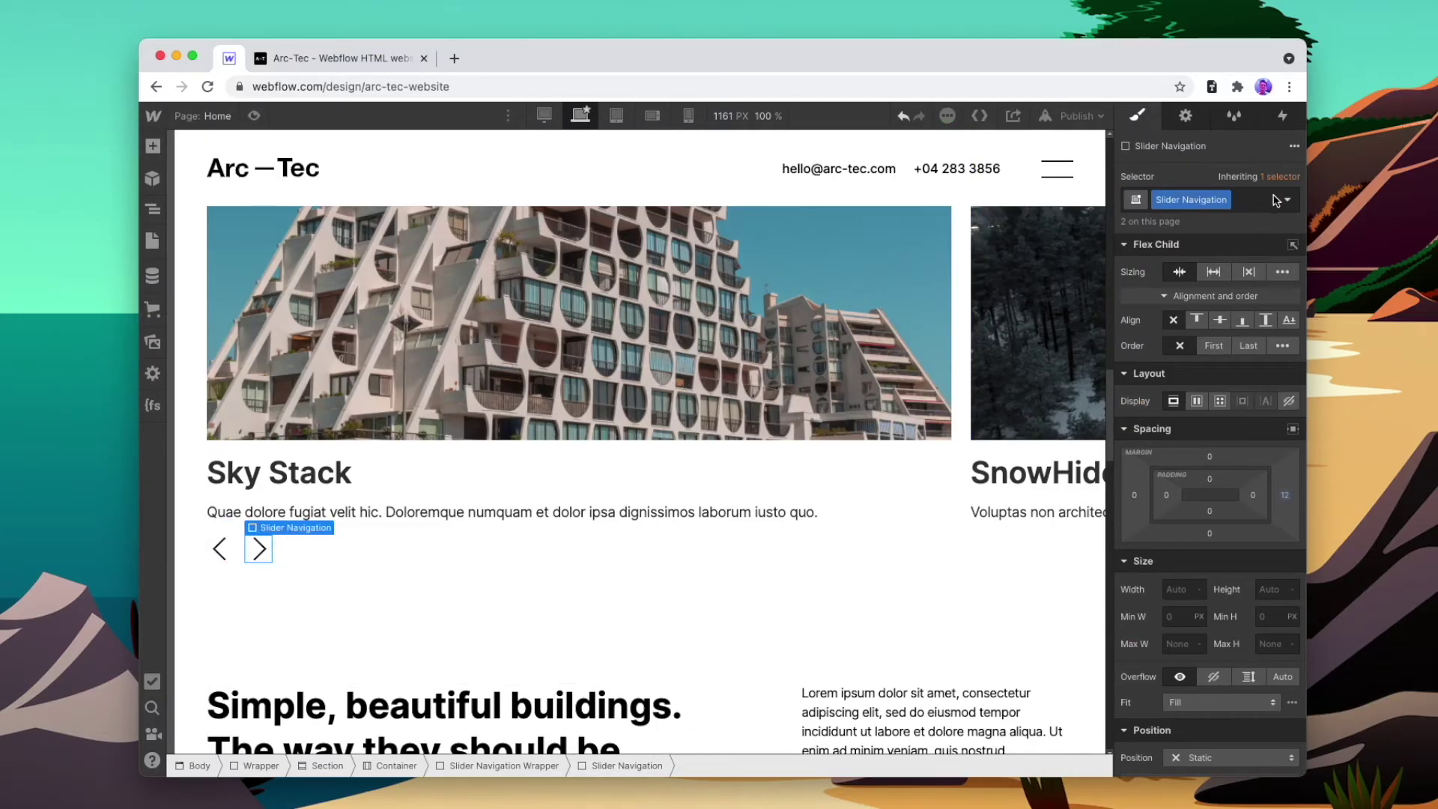
pyautogui.click(1276, 200)
pyautogui.write('Next S')
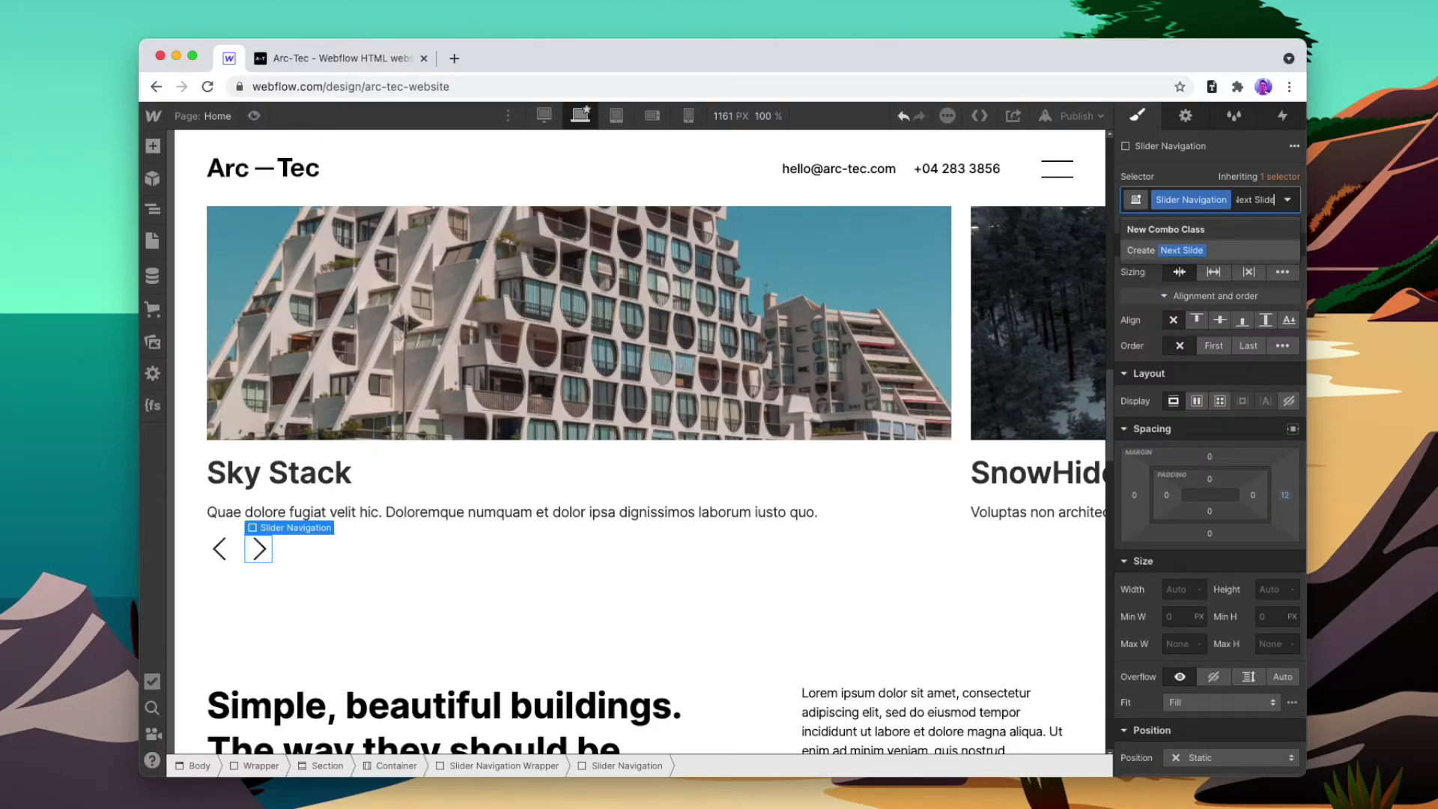
pyautogui.write('lide')
pyautogui.press('Return')
# Set the cursor to pointer on the base Slider Navigation class
pyautogui.click(1289, 198)
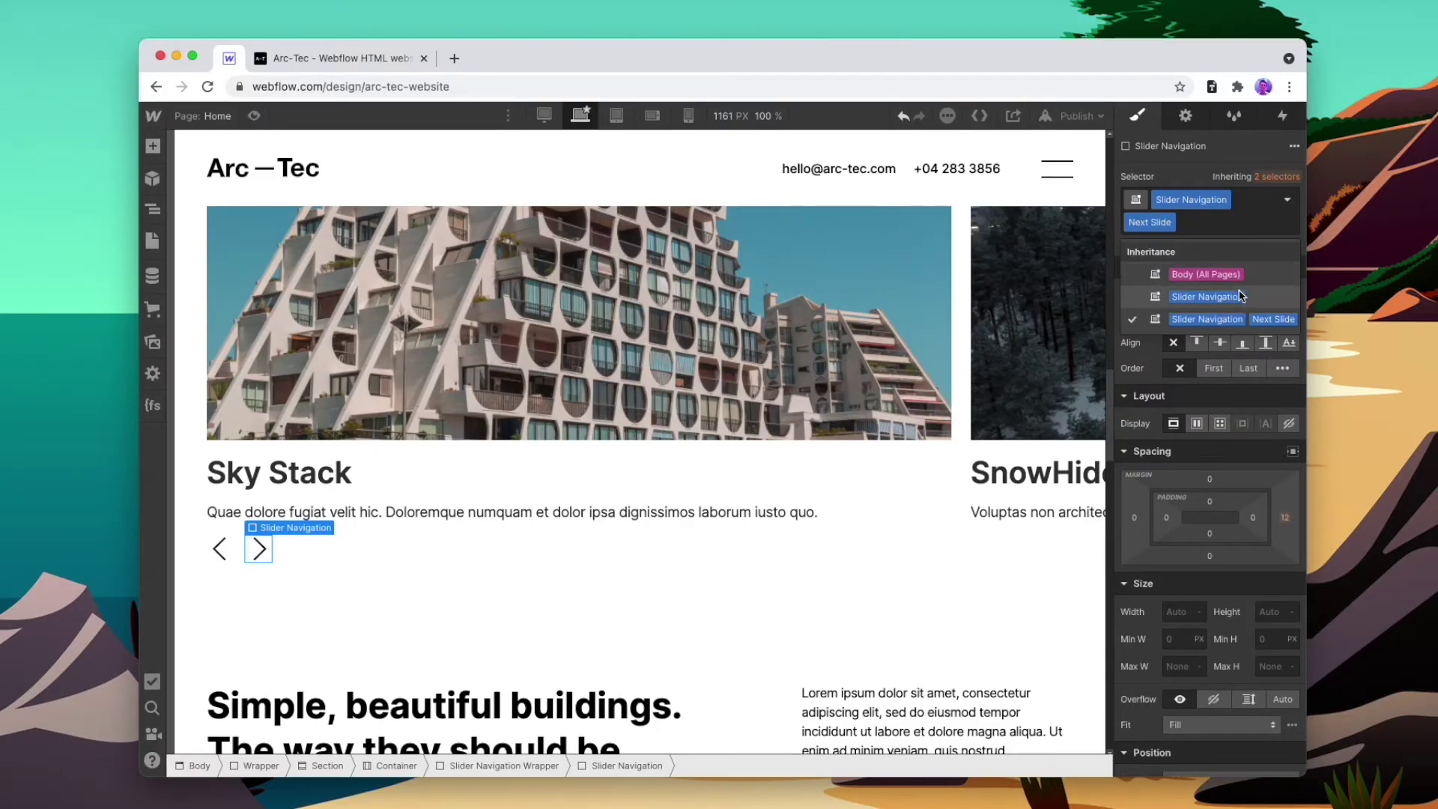
pyautogui.click(1208, 297)
pyautogui.scroll(-10, 1216, 609)
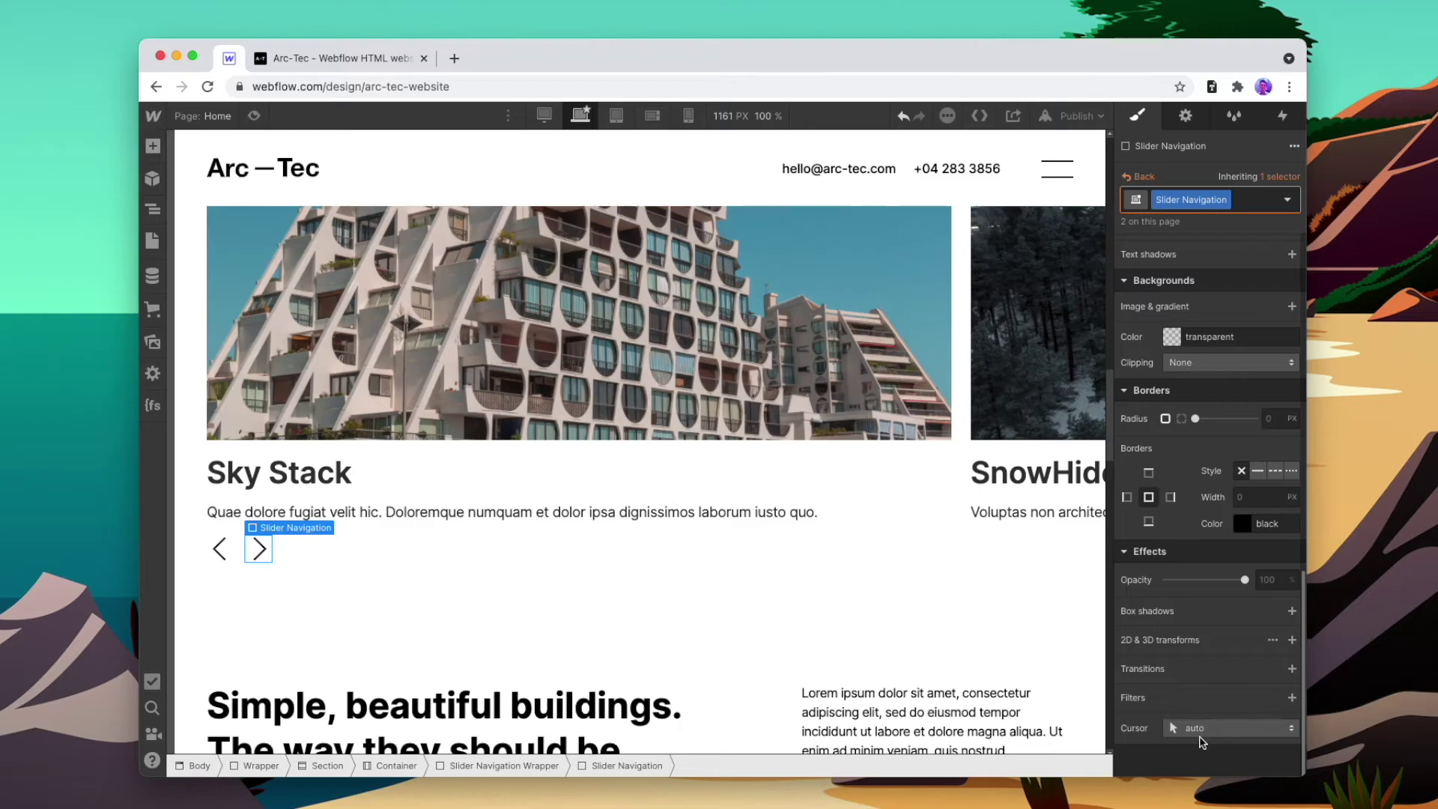
pyautogui.click(1200, 736)
pyautogui.click(1199, 212)
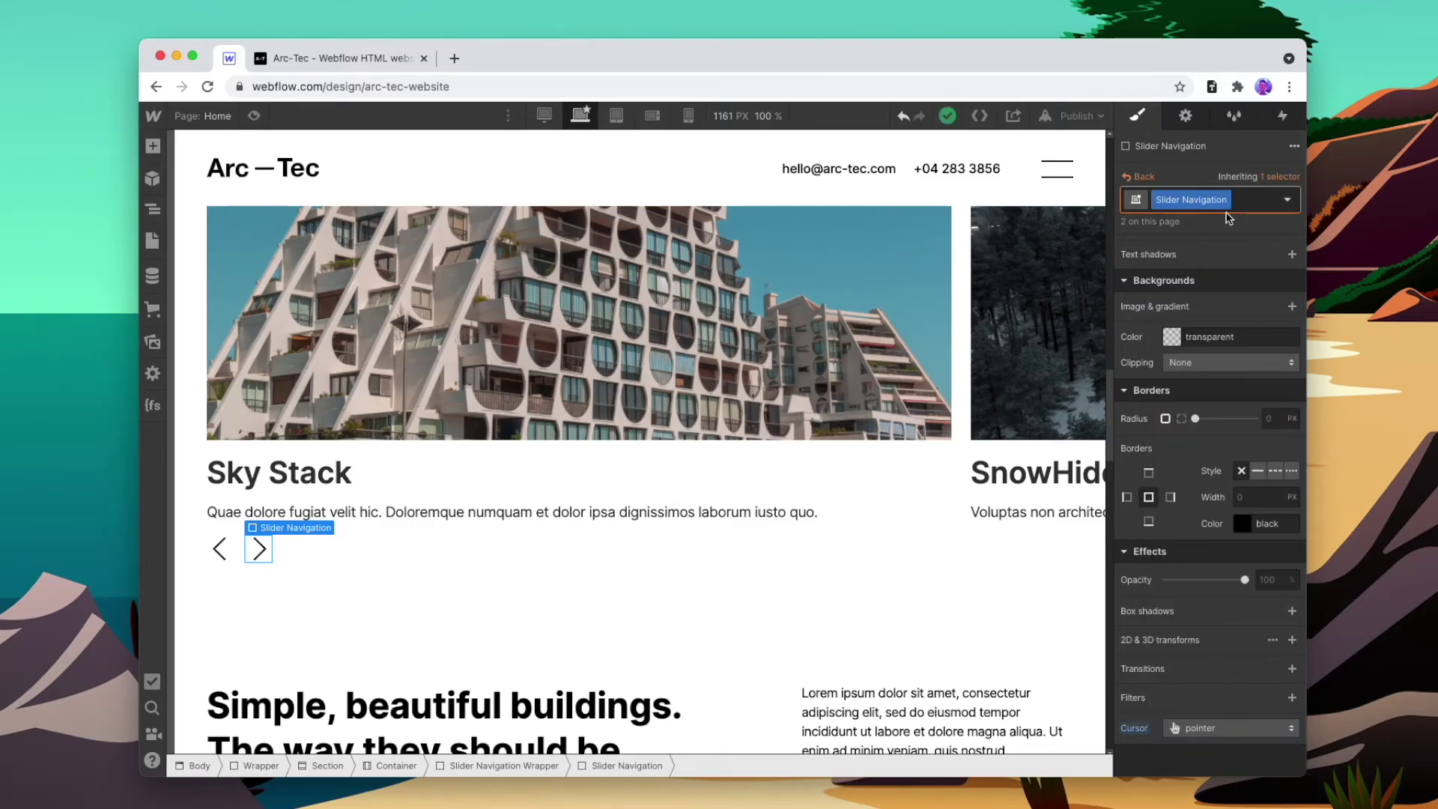
pyautogui.click(915, 459)
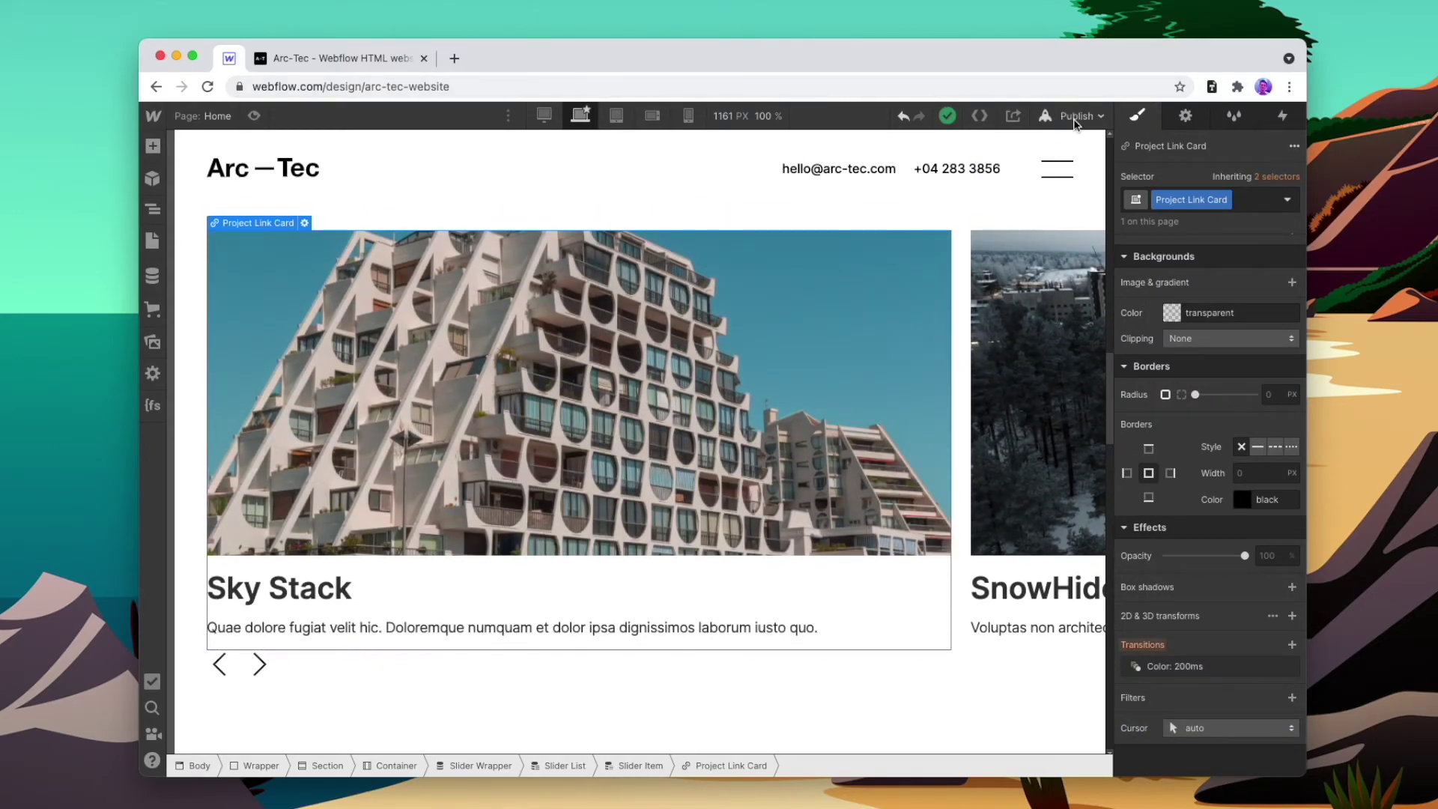
# Publish to the selected domains, reload the live webflow.io page, and click the next arrow twice
pyautogui.click(1076, 116)
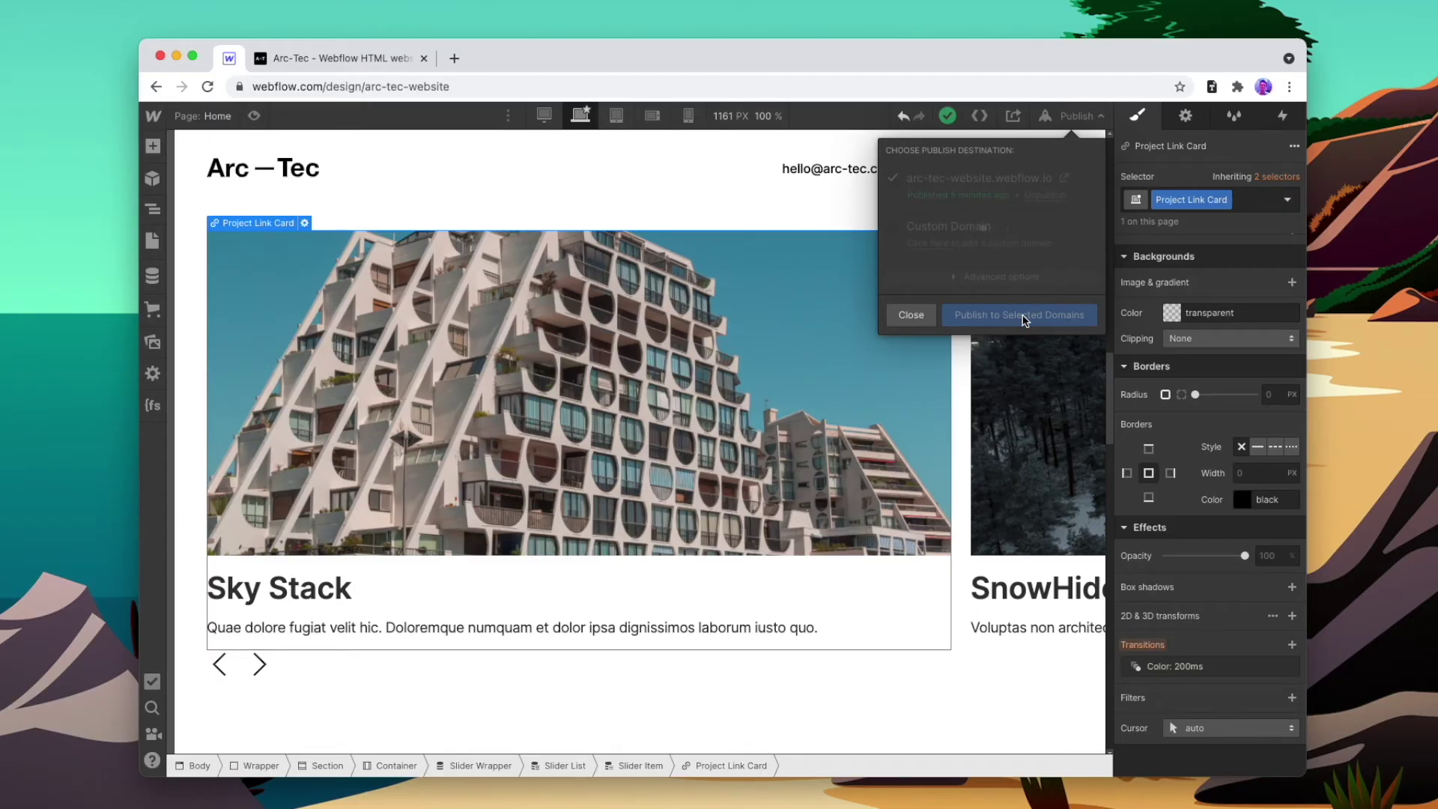
pyautogui.click(379, 58)
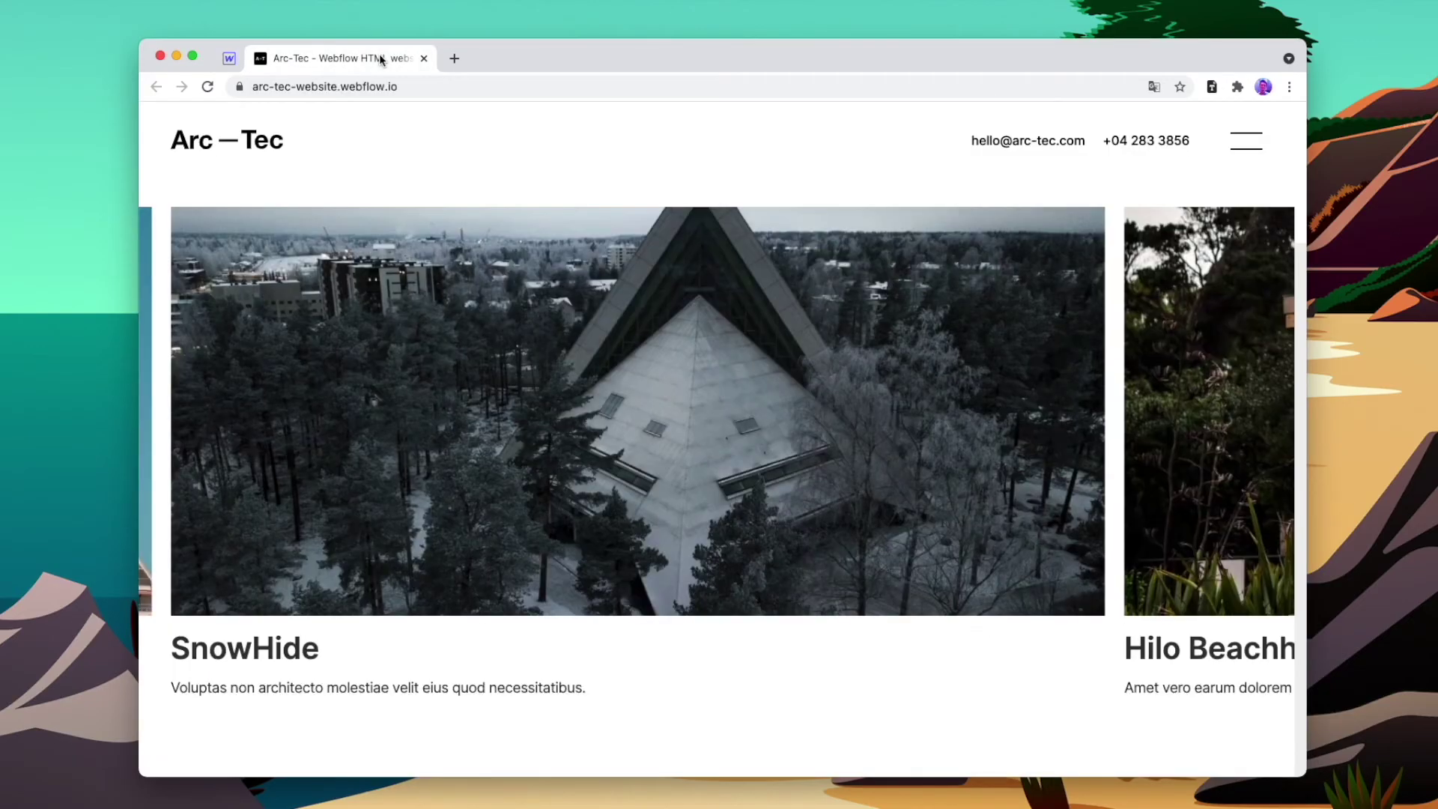
pyautogui.press('super+r')
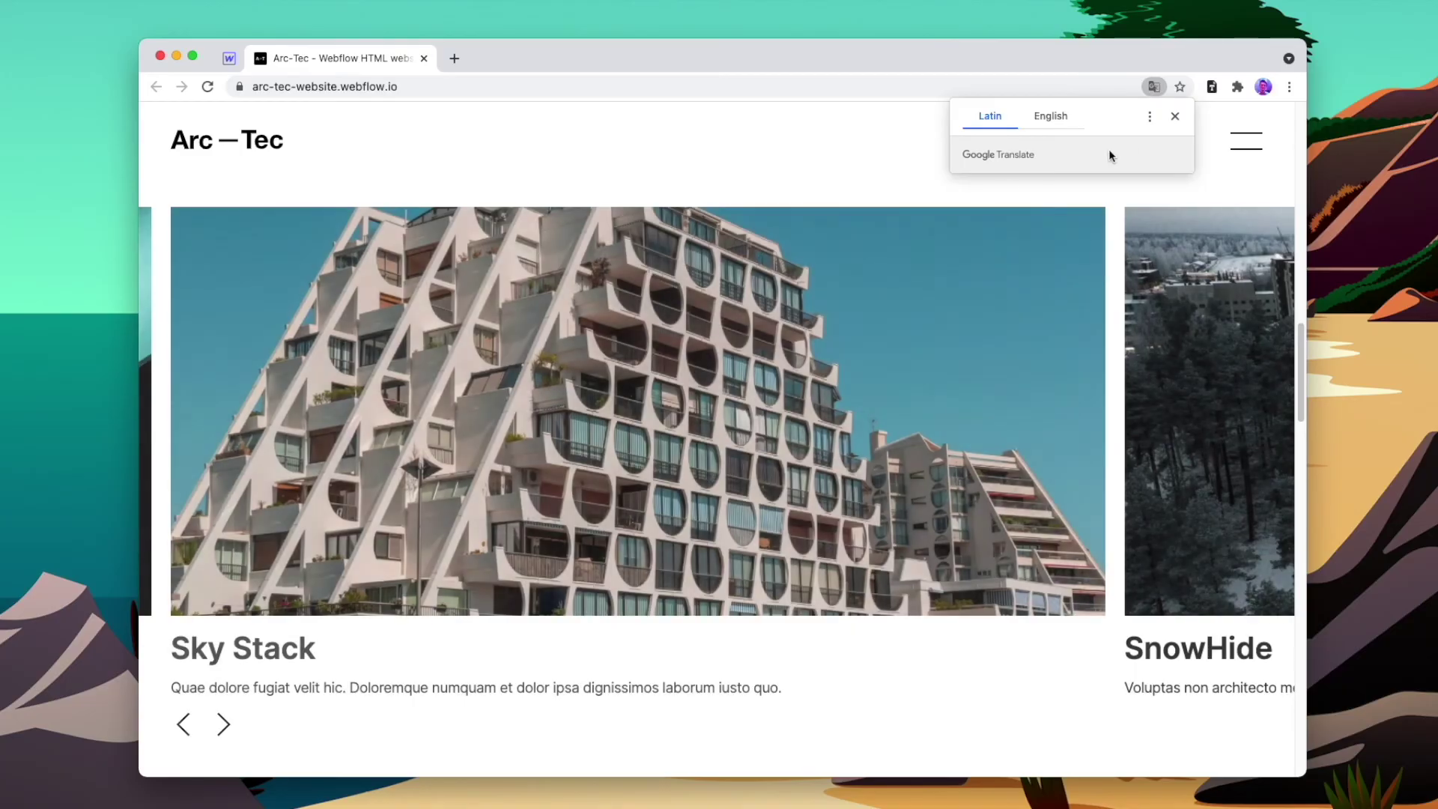
pyautogui.click(1174, 116)
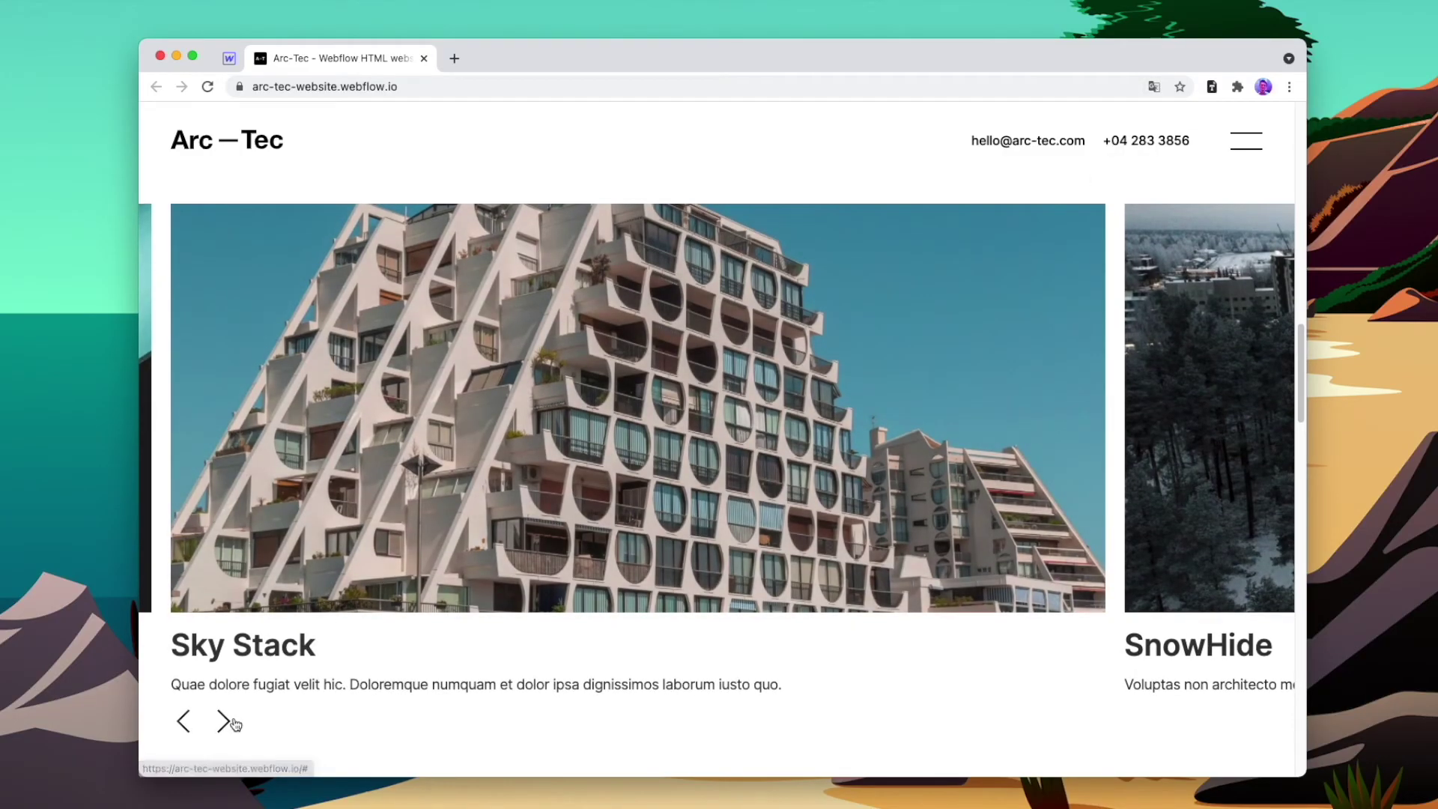
pyautogui.click(224, 722)
pyautogui.click(224, 722)
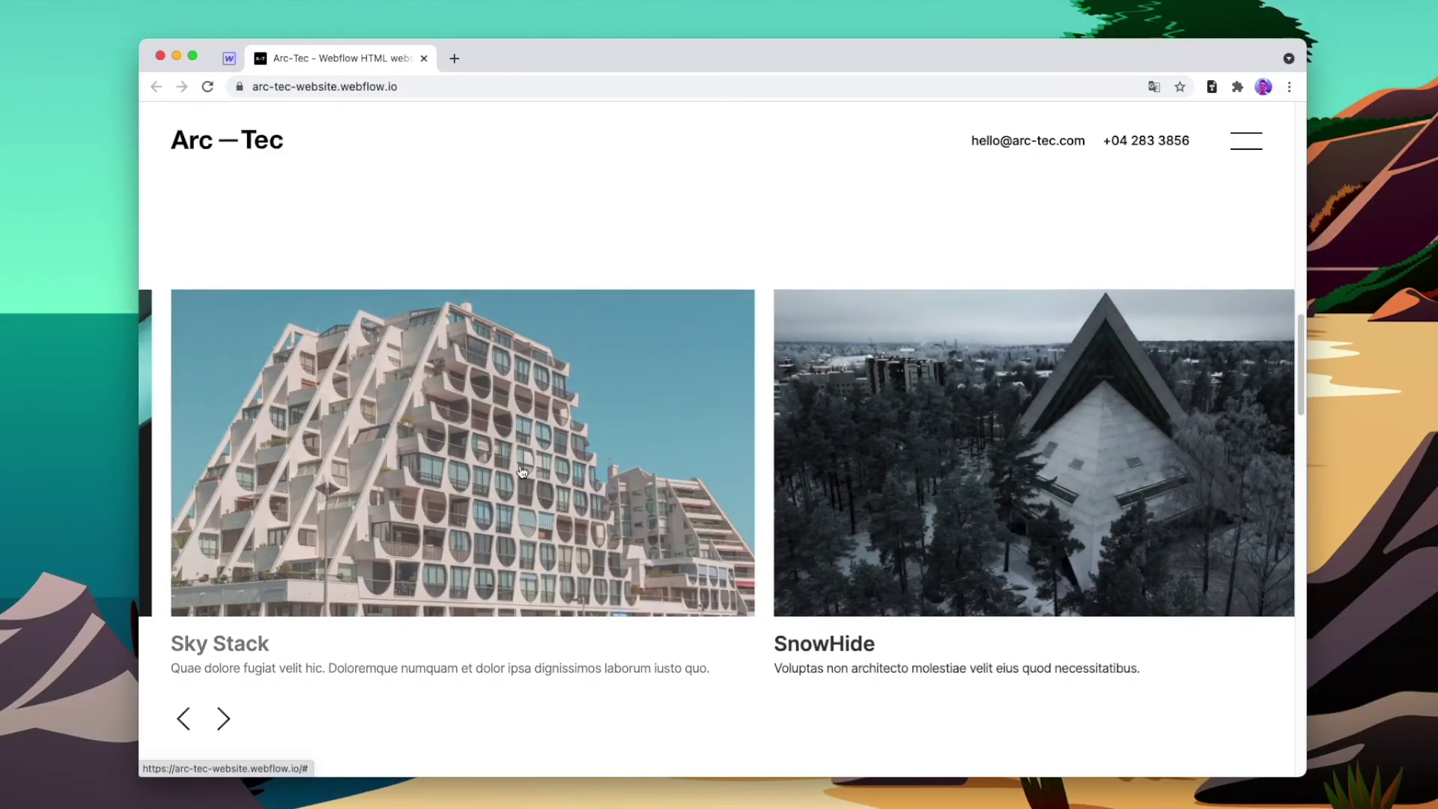
# Click the live next arrow twice to reach Hilo Beachhouse and Mana Top Hotel
pyautogui.scroll(-1, 450, 539)
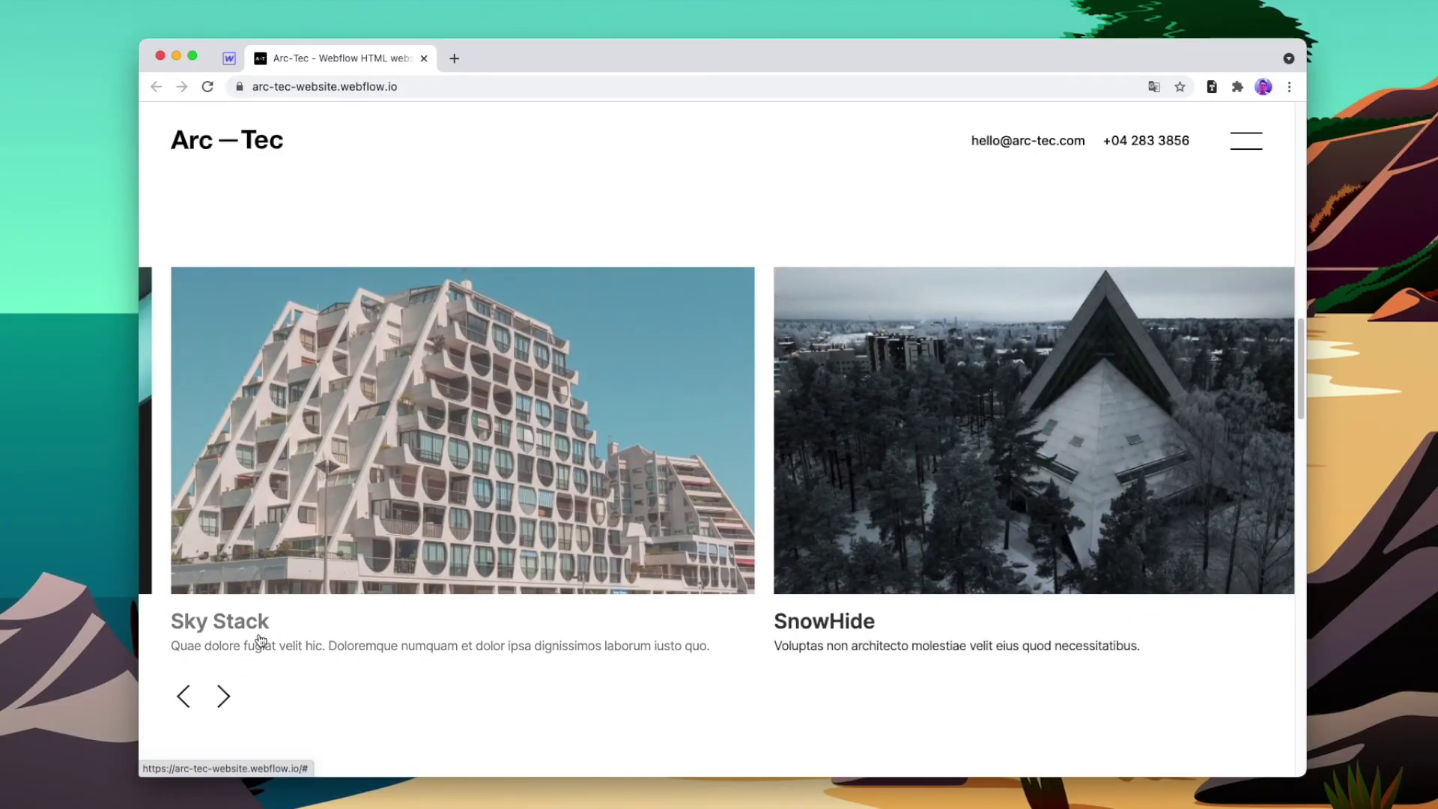
pyautogui.click(224, 699)
pyautogui.click(224, 700)
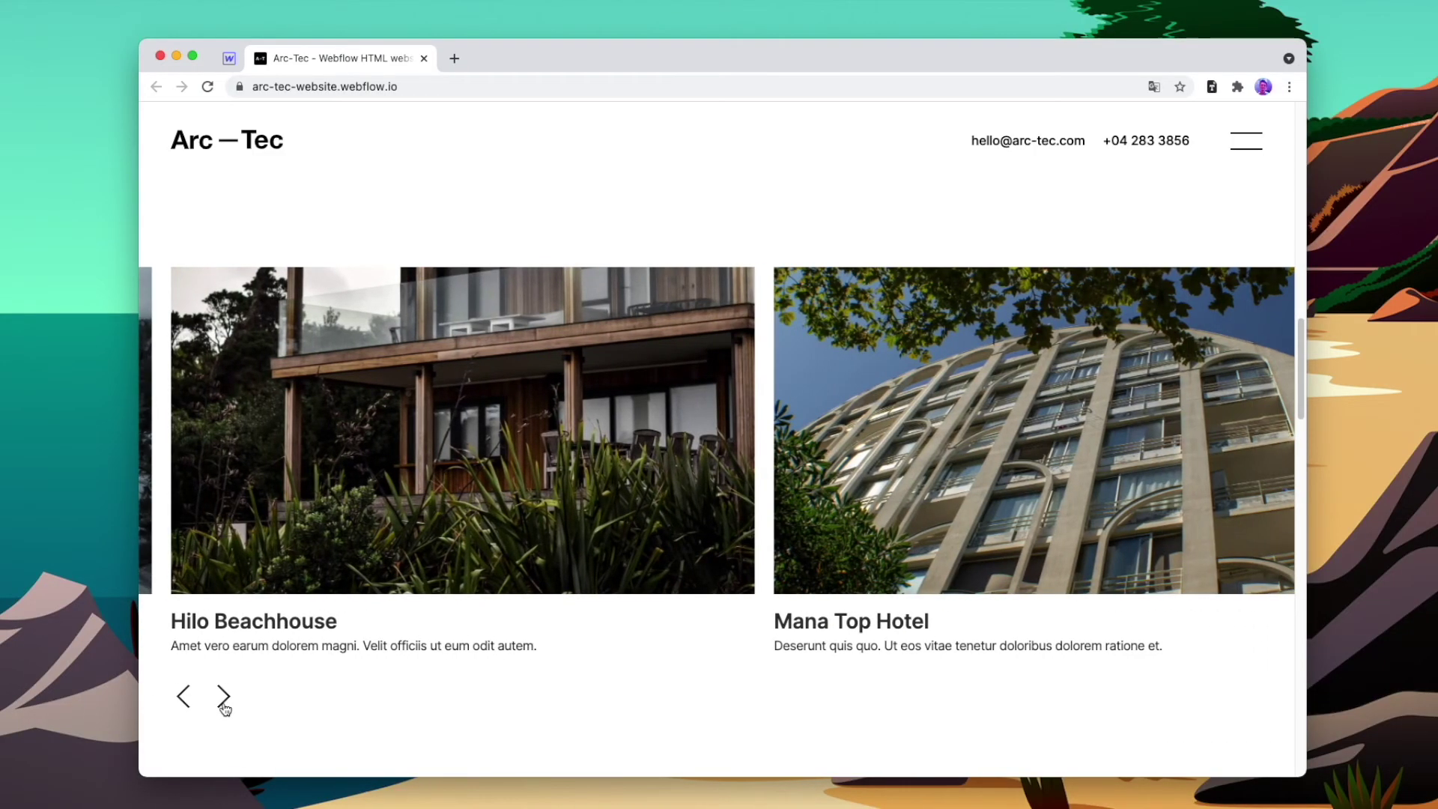